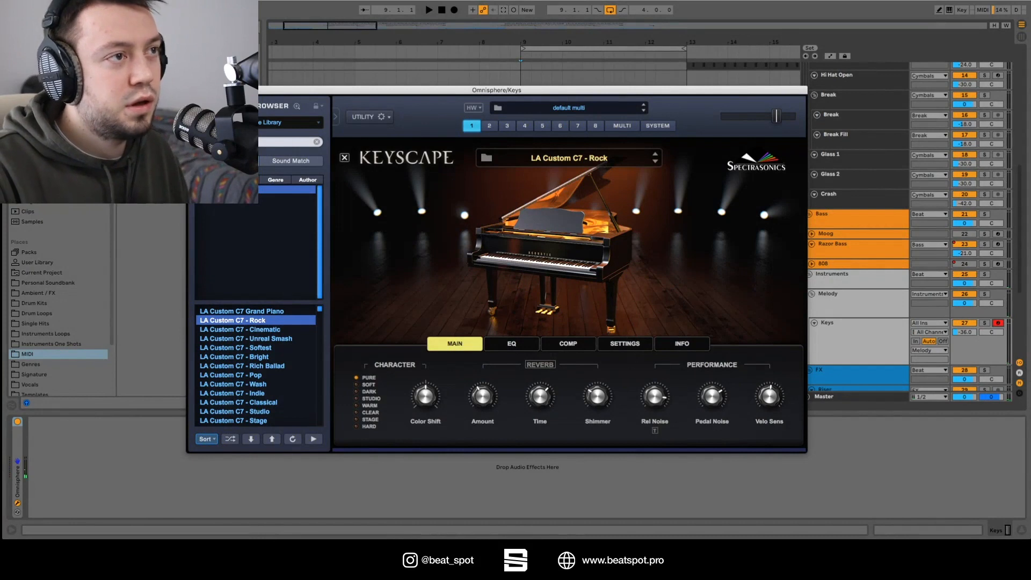
Step: Find the 01 - C Major - Basic (I-iii-vi-IV6) chord progression in the MIDI folder and place it on the Keys track at bar 9
click(192, 90)
scroll(81, 345, down, 4)
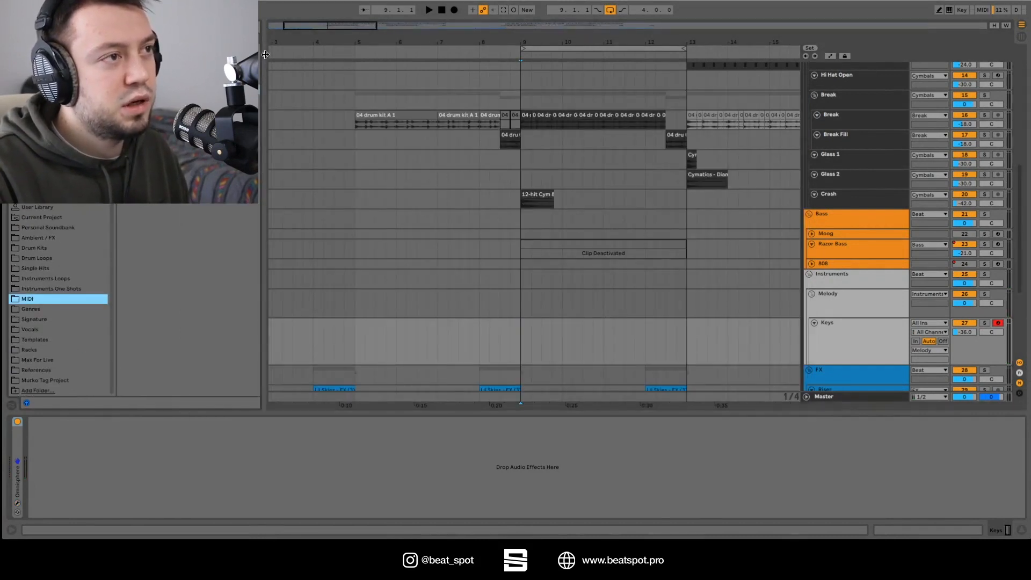
click(188, 90)
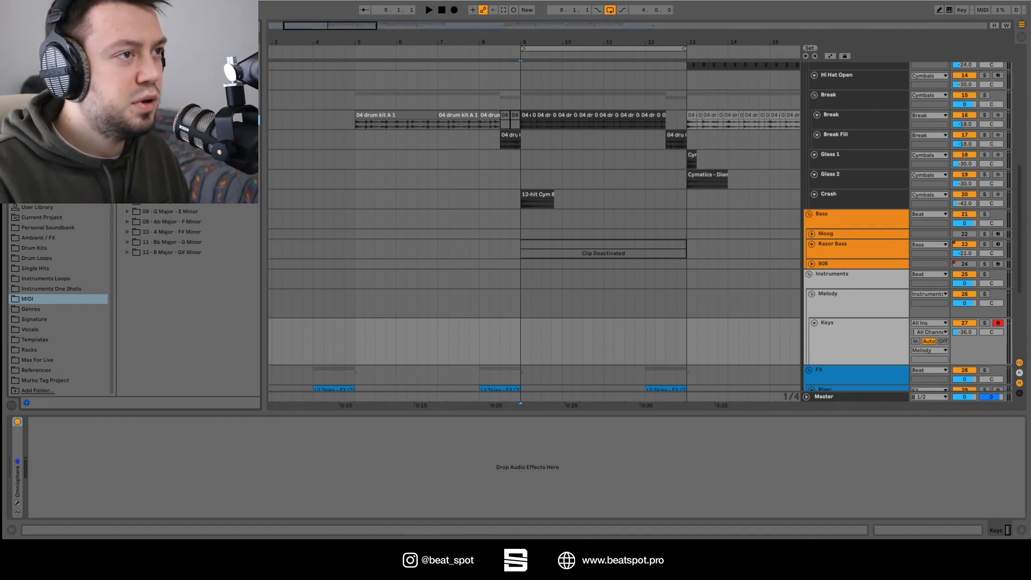
scroll(188, 295, up, 2)
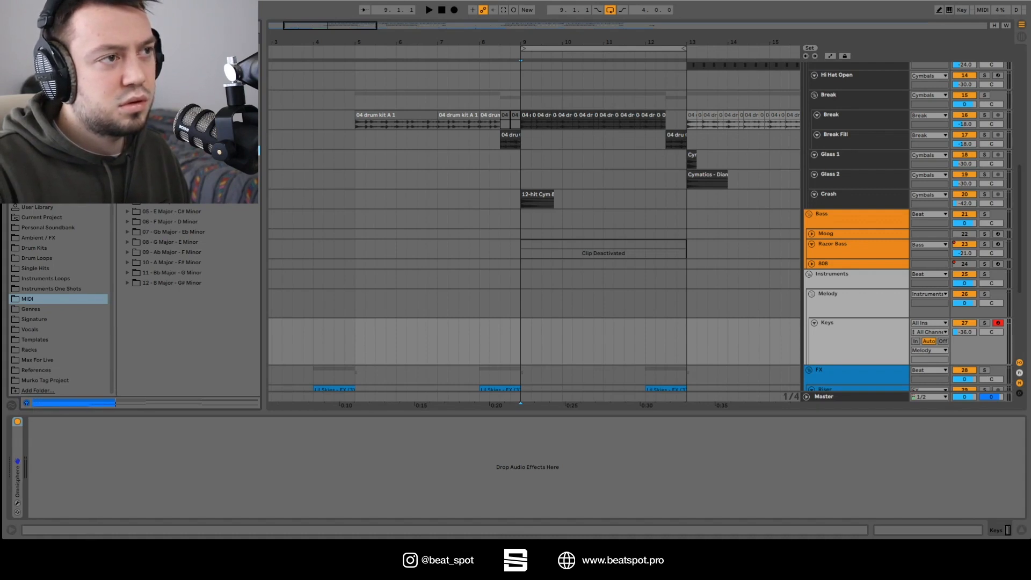
key(space)
drag(162, 183, 520, 338)
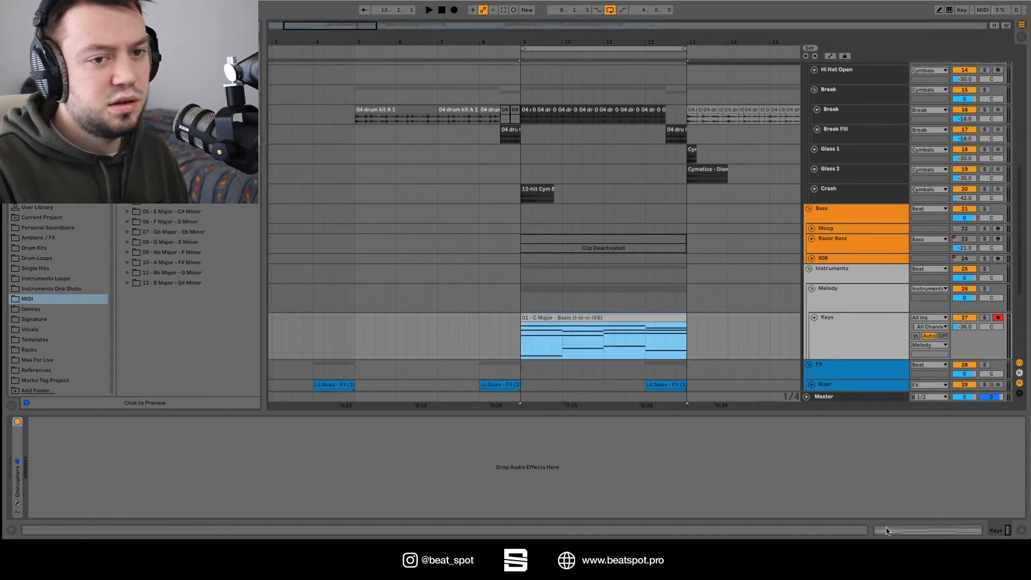
Step: Play the beat together with the C Major - Basic clip on the Keys track and open the clip's notes
click(887, 532)
scroll(610, 147, down, 3)
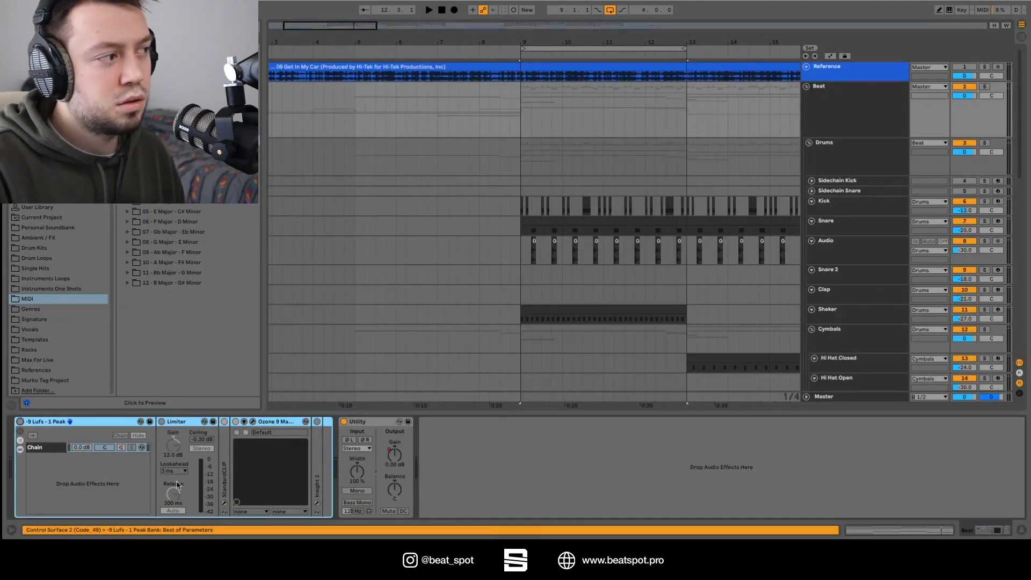
key(space)
scroll(502, 350, down, 5)
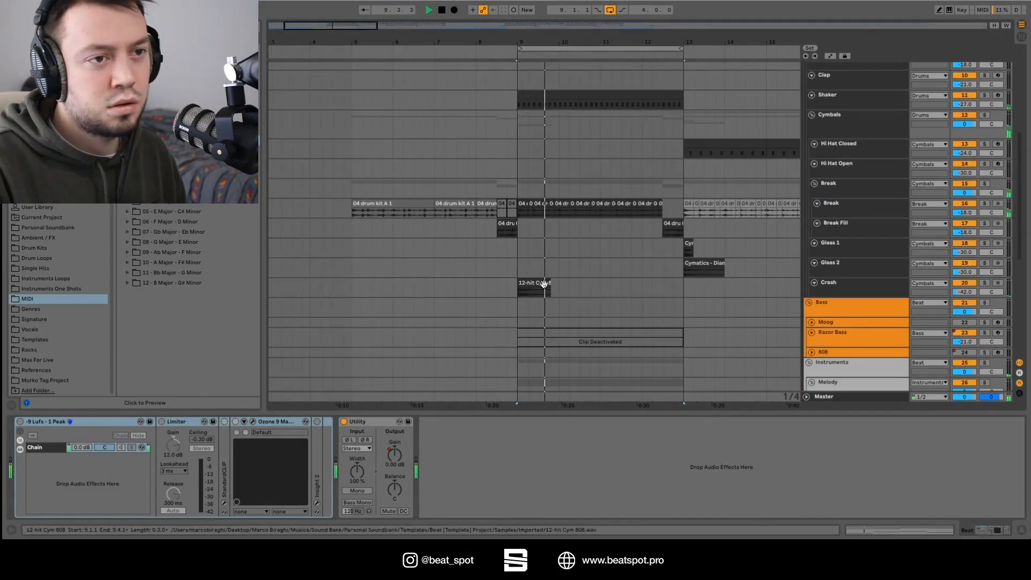
scroll(543, 284, down, 6)
click(859, 242)
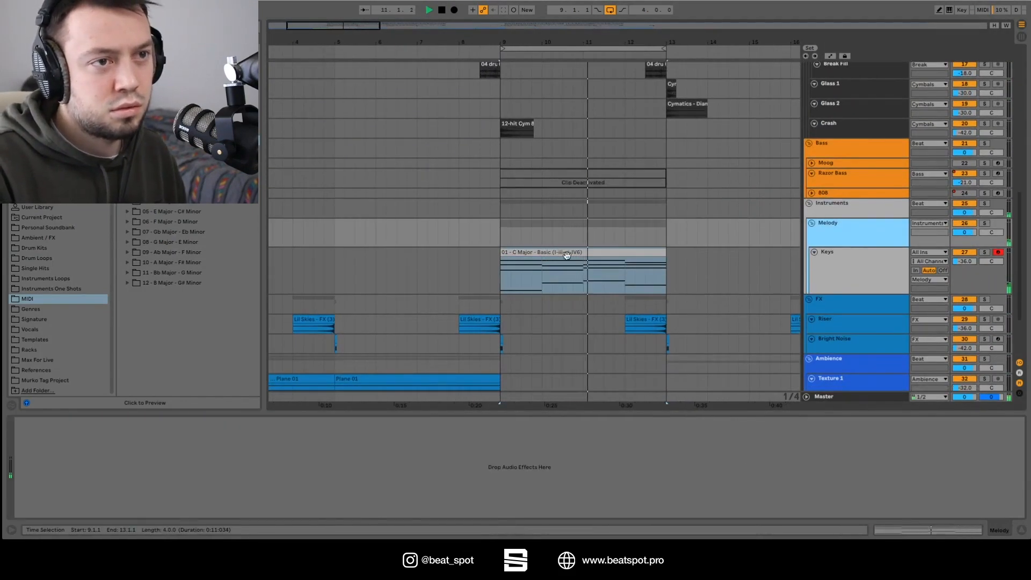
click(835, 275)
double_click(532, 253)
key(space)
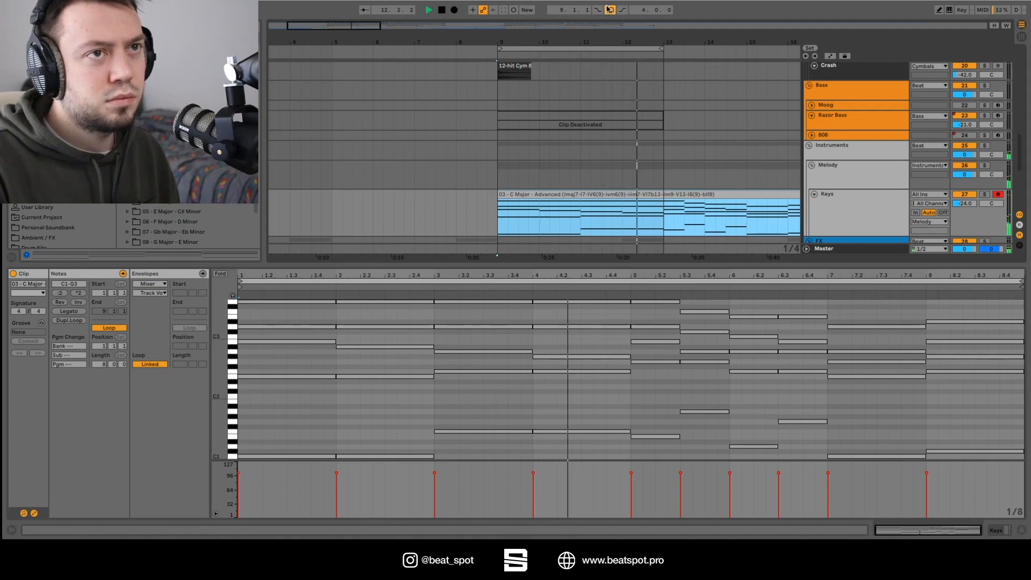
Step: Turn off arrangement looping and listen to the 03 - C Major - Advanced clip on the Keys track through its full eight bars
click(610, 10)
drag(615, 42, 494, 41)
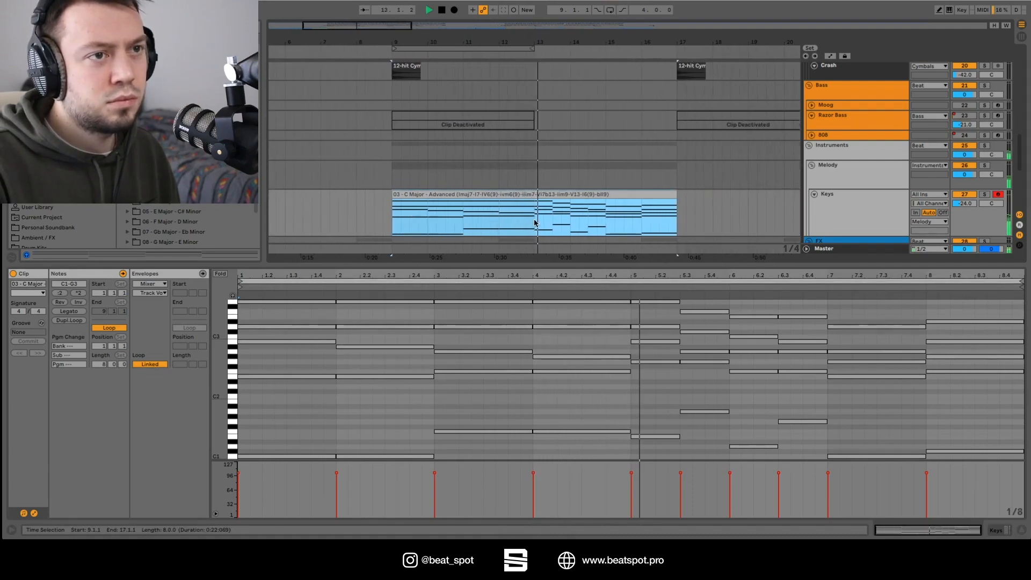
scroll(553, 182, up, 5)
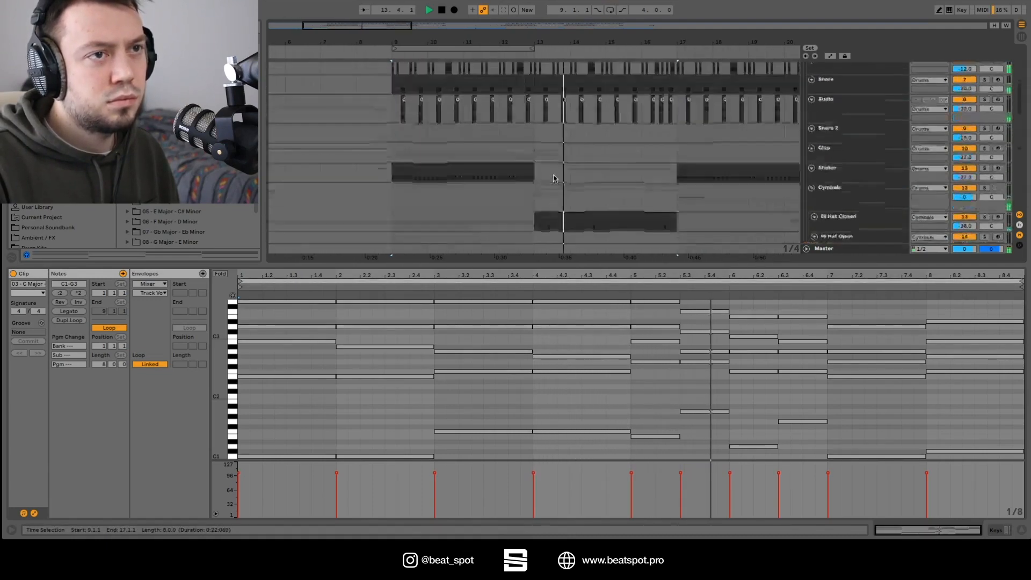
scroll(555, 178, down, 10)
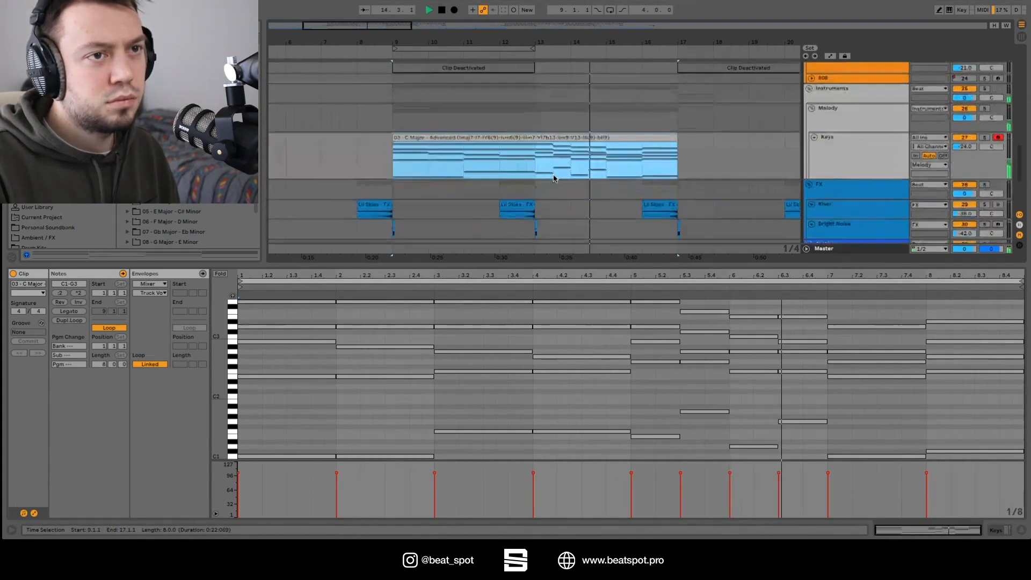
scroll(553, 177, up, 2)
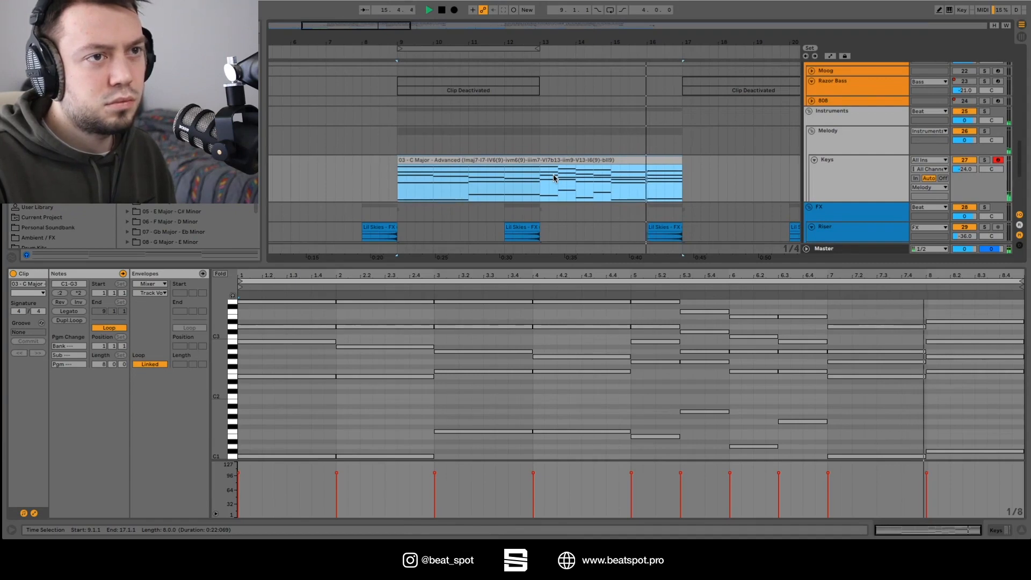
scroll(555, 178, down, 1)
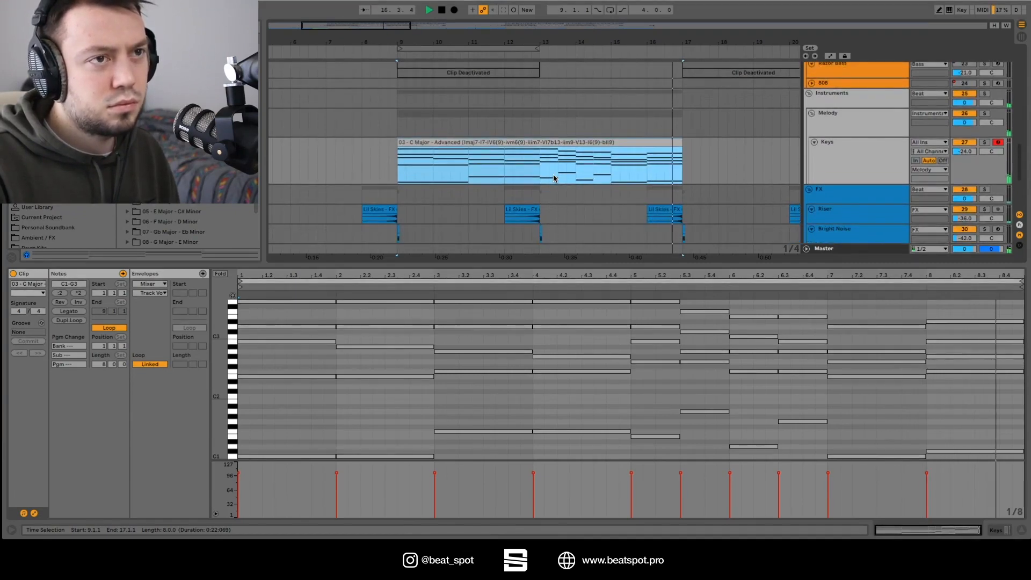
click(539, 171)
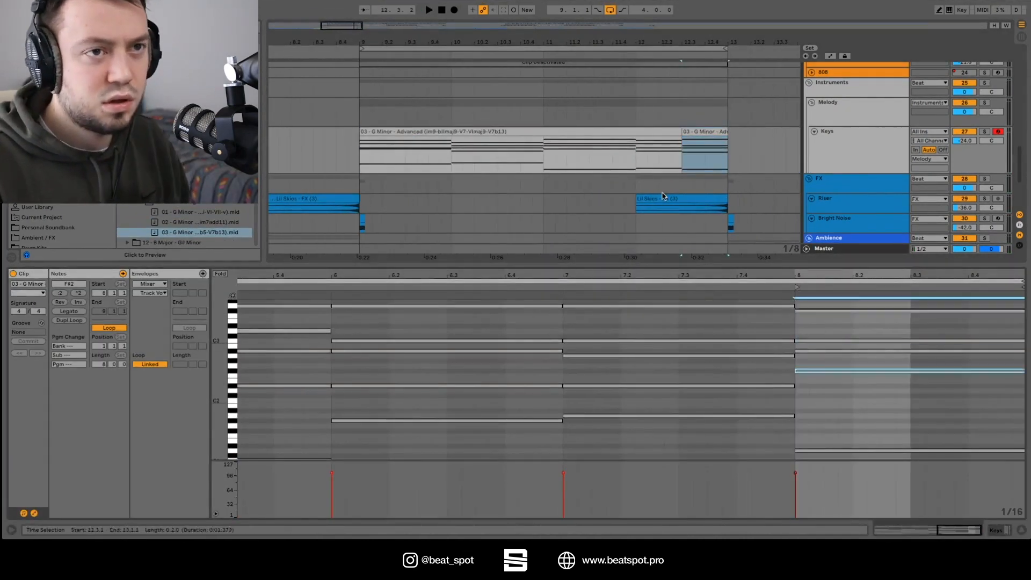
Step: Raise the selected note in the closing chord of the G Minor - Advanced progression by one octave and play the clip
key(shift+Up)
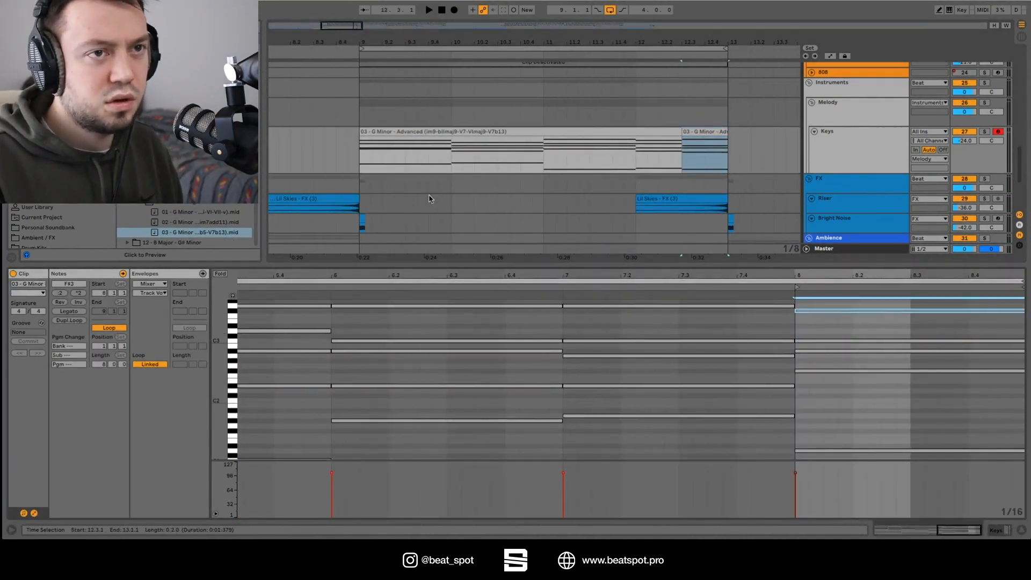
double_click(461, 148)
key(space)
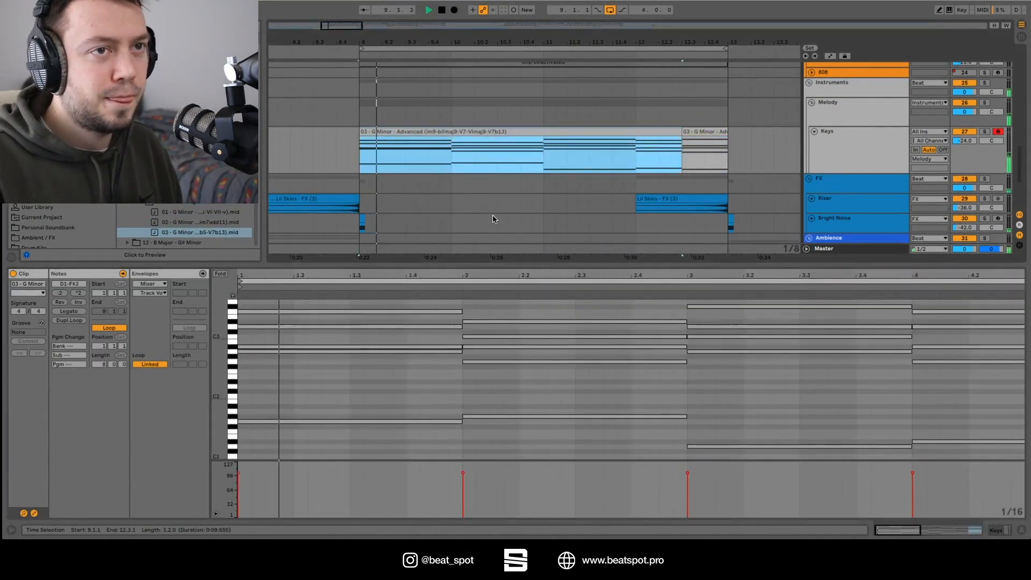
Step: Copy the 03 - G Minor - Advanced clip on the Keys track and paste it further along the timeline
drag(726, 147, 356, 144)
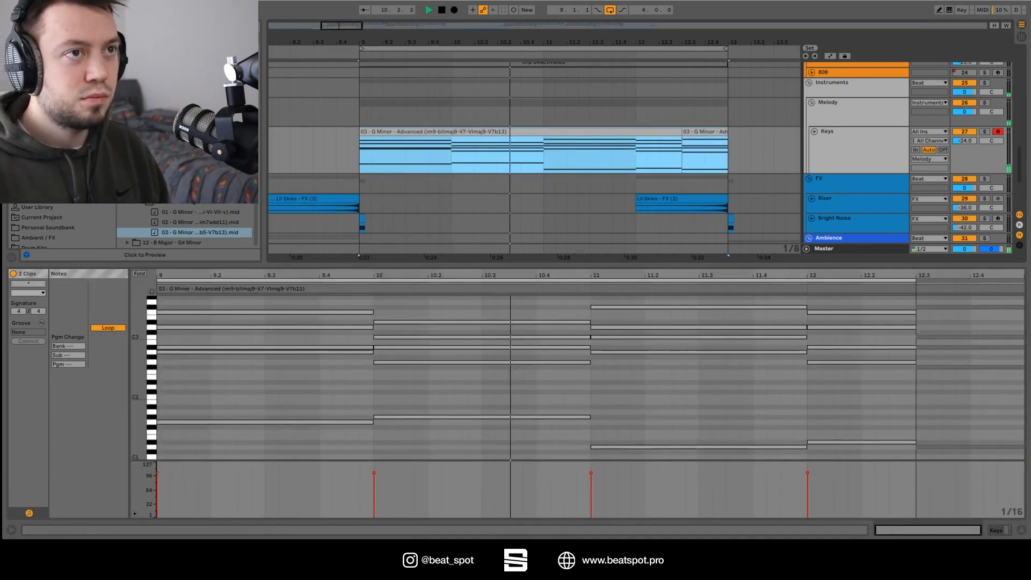
scroll(356, 144, down, 4)
click(418, 132)
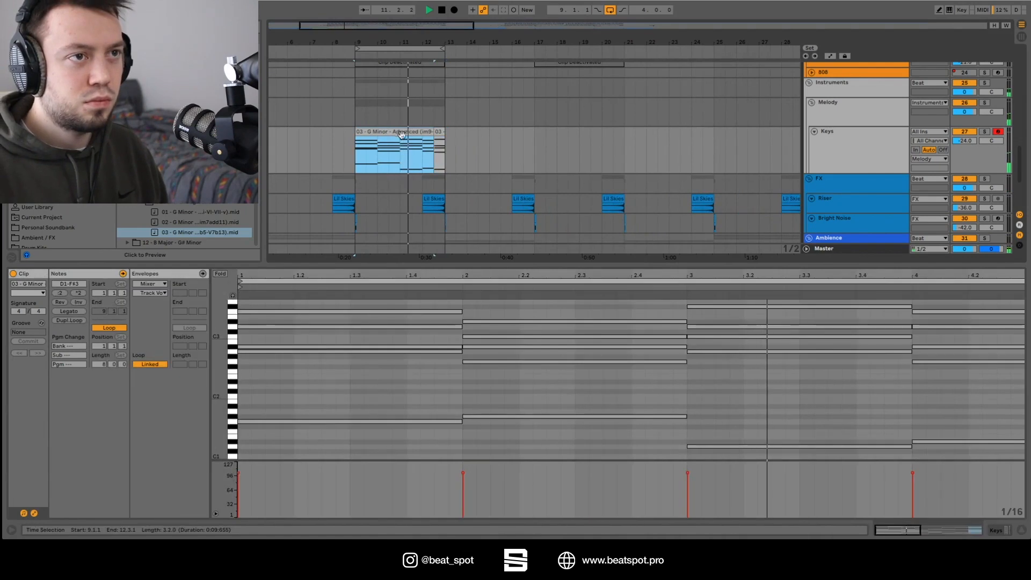
key(super+c)
click(511, 151)
key(super+v)
drag(590, 148, 807, 149)
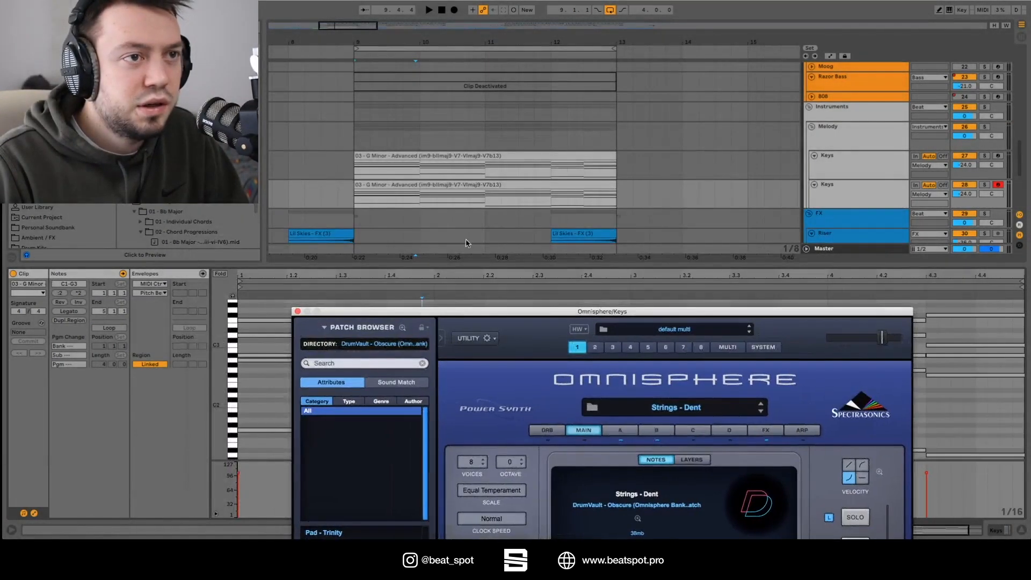
Step: Rename the second Keys track as String and audition it in solo with the Strings - Dent patch
click(810, 191)
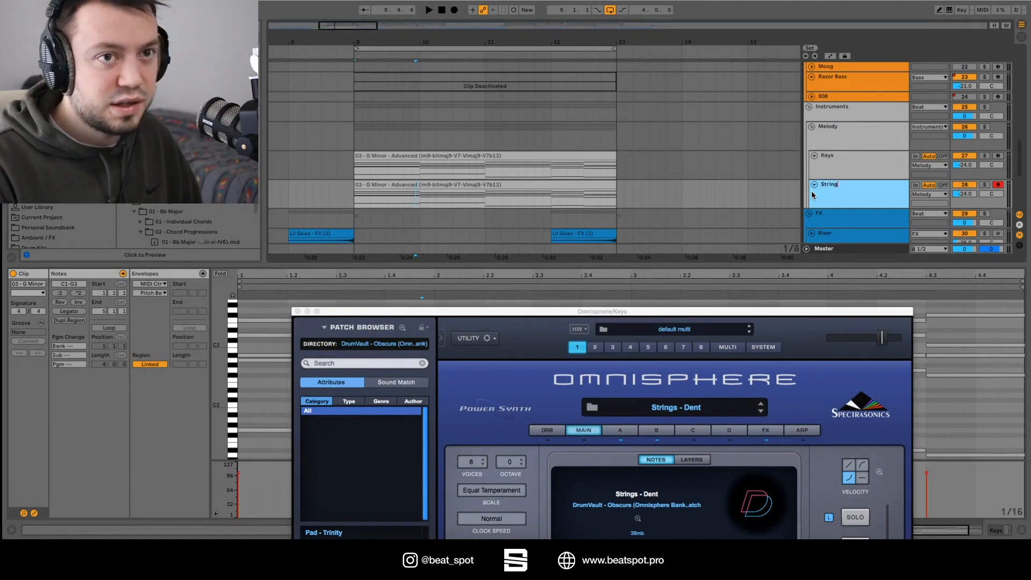
drag(660, 314, 519, 73)
click(984, 185)
key(space)
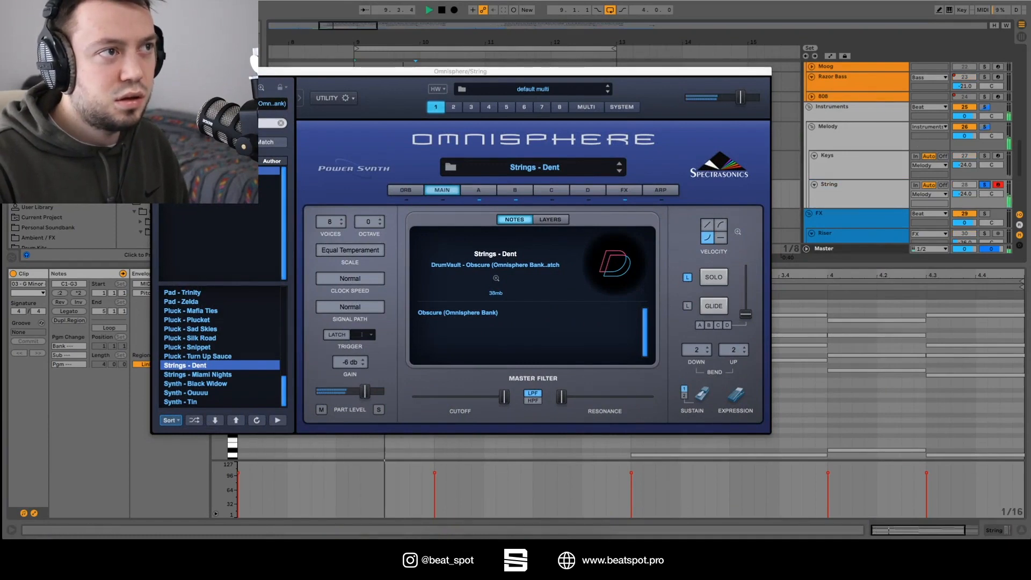
drag(471, 73, 0, 117)
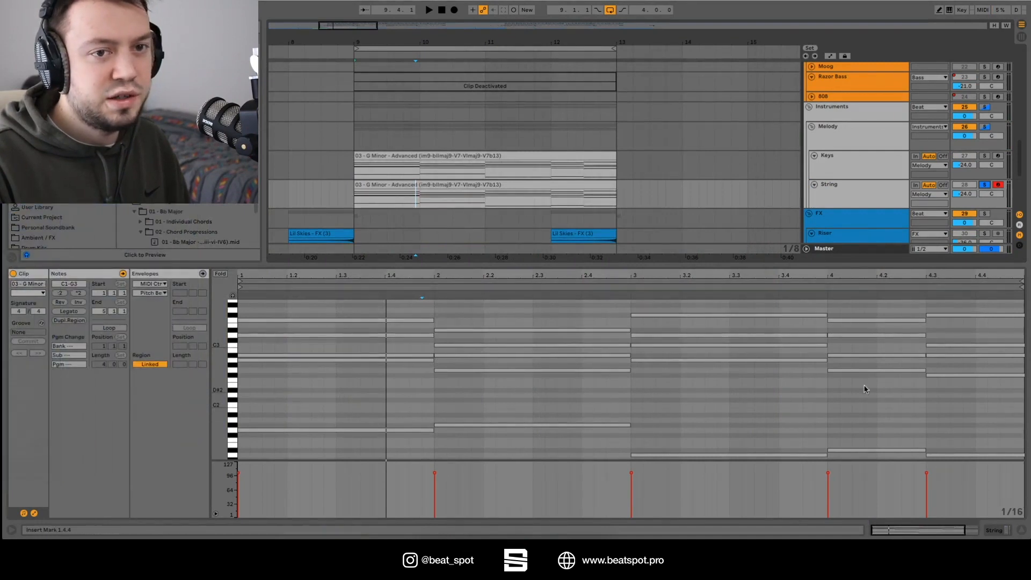
Step: Deactivate the chord notes above the bass line in the String clip and play it from bar 9
drag(982, 390, 250, 302)
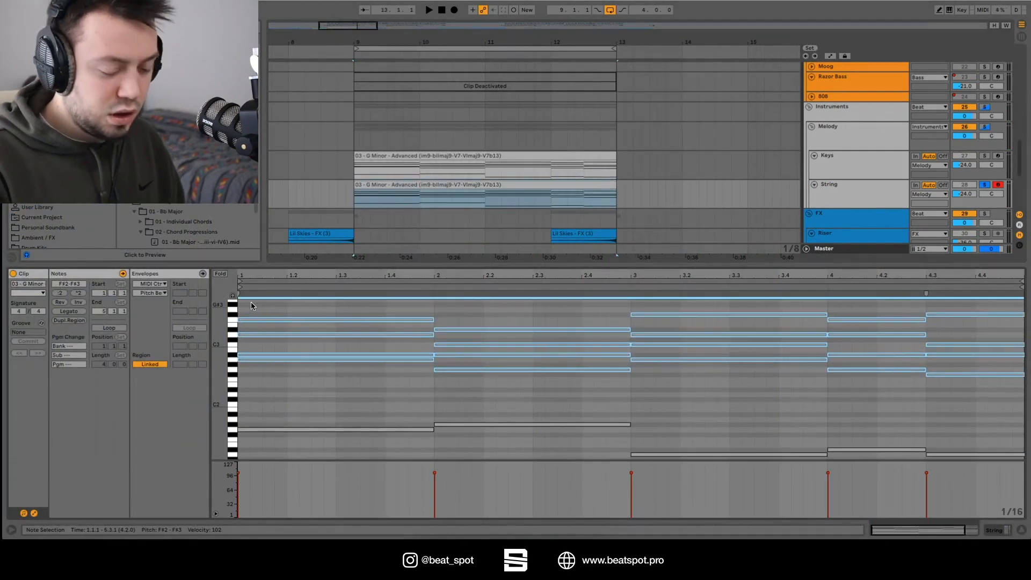
click(354, 204)
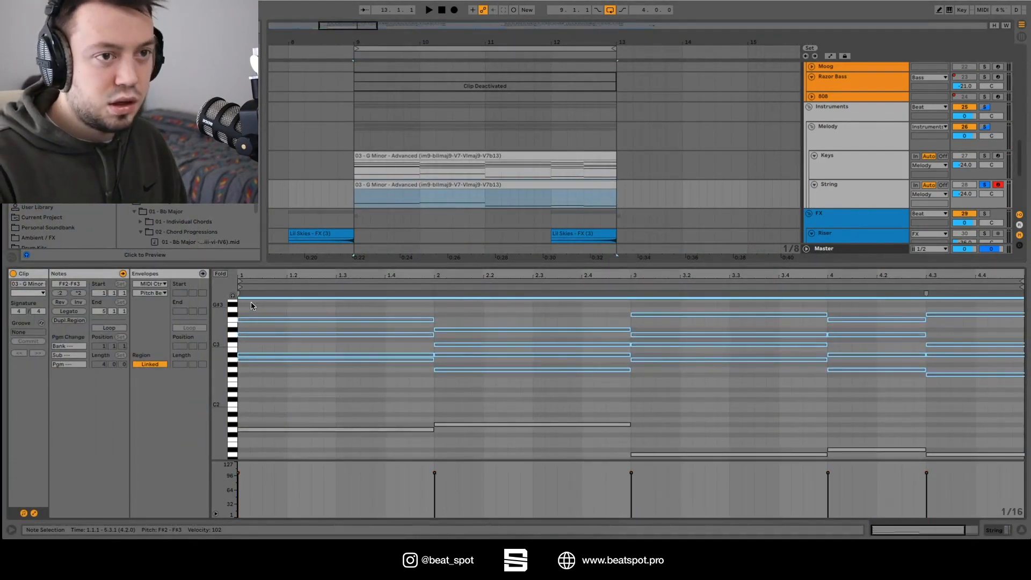
click(353, 202)
key(space)
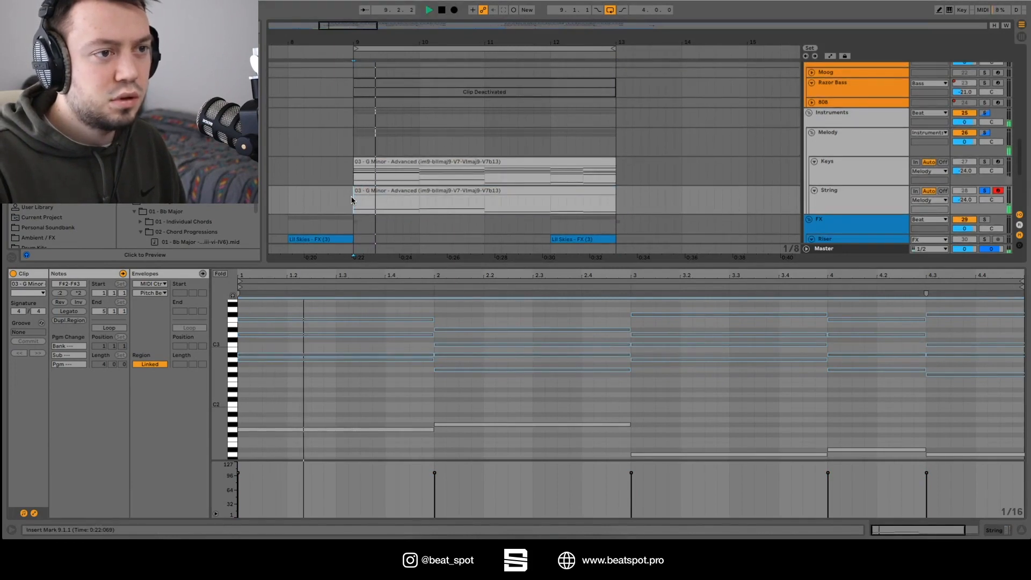
Step: Transpose all notes of the String clip up two octaves and listen to the result
scroll(704, 416, down, 3)
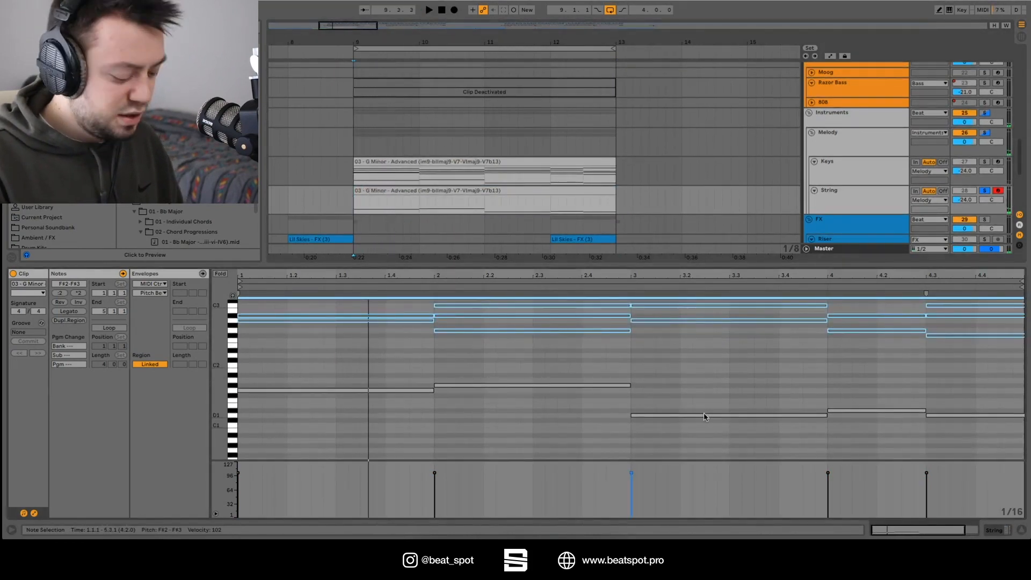
key(ctrl+a)
key(shift+Up)
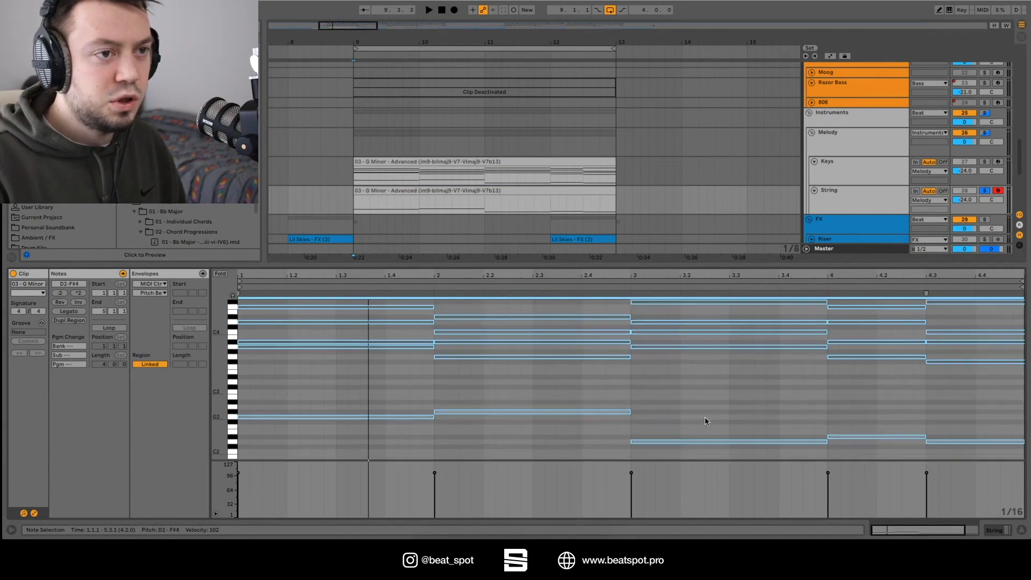
key(shift+Up)
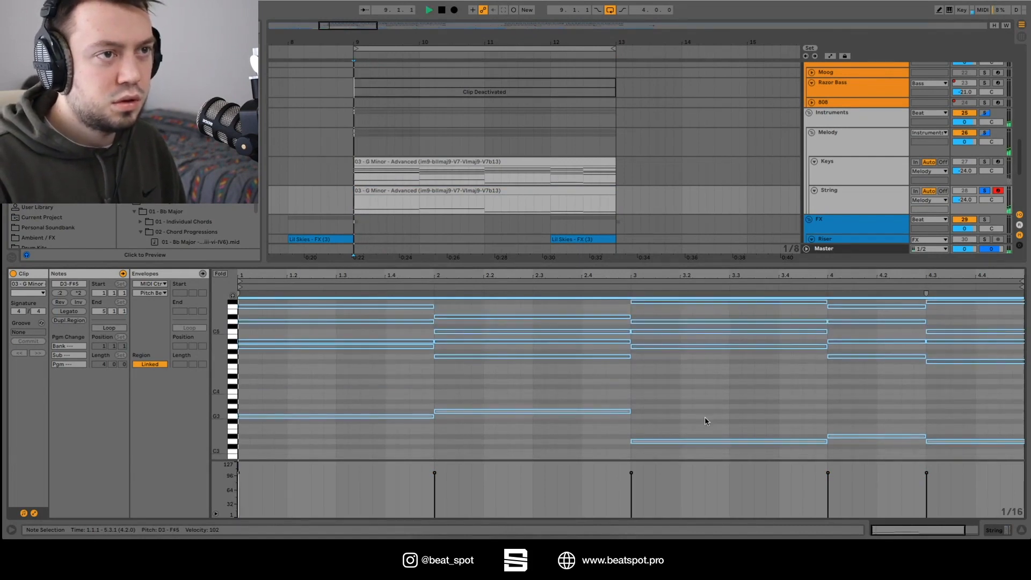
key(space)
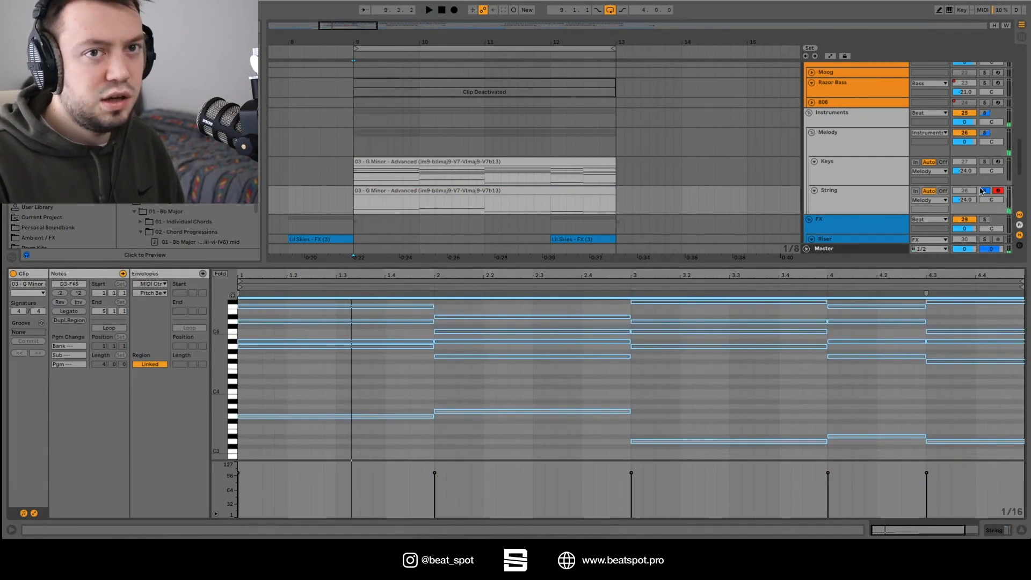
Step: Take the String track out of solo and play its clip together with the rest of the beat
click(984, 191)
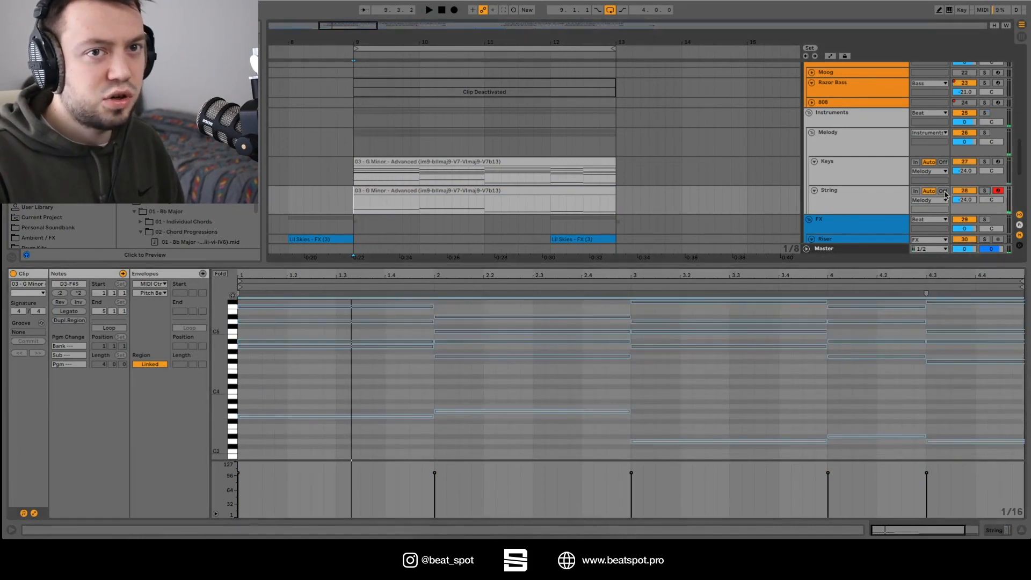
click(377, 192)
key(space)
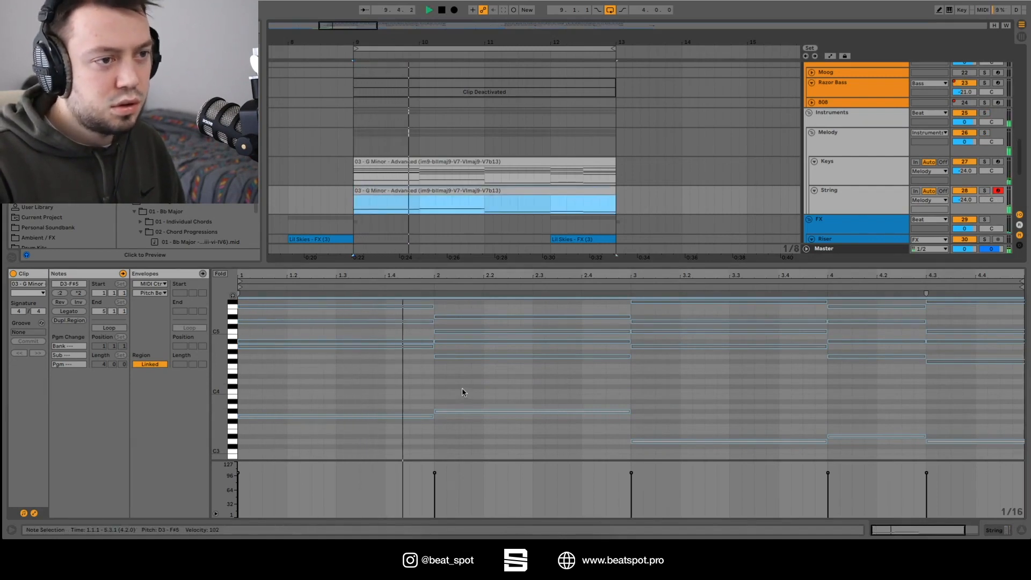
Step: Select the bass line notes in the String clip and toggle the Omnisphere window while the beat plays
click(397, 419)
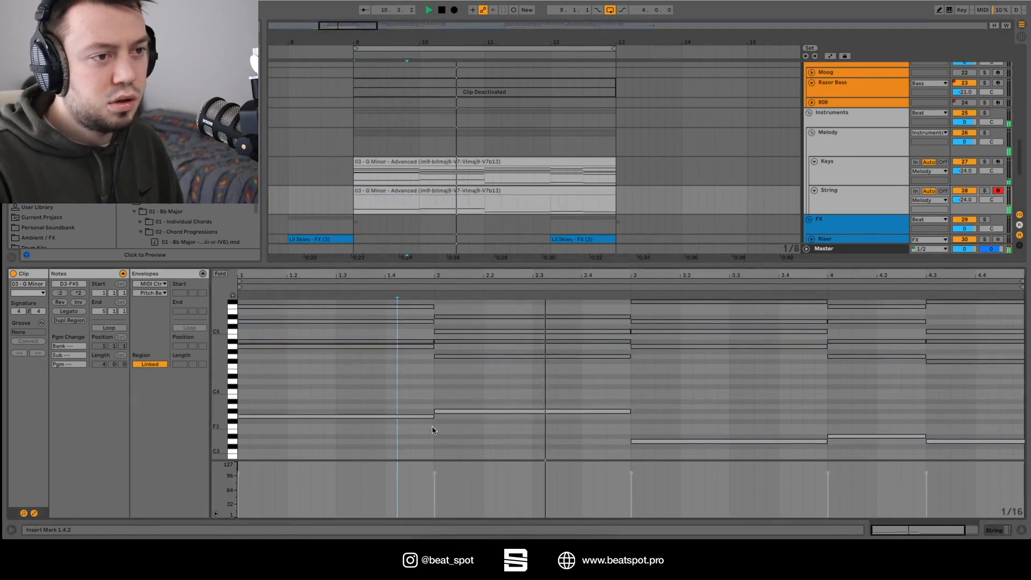
scroll(941, 453, down, 1)
drag(958, 444, 338, 380)
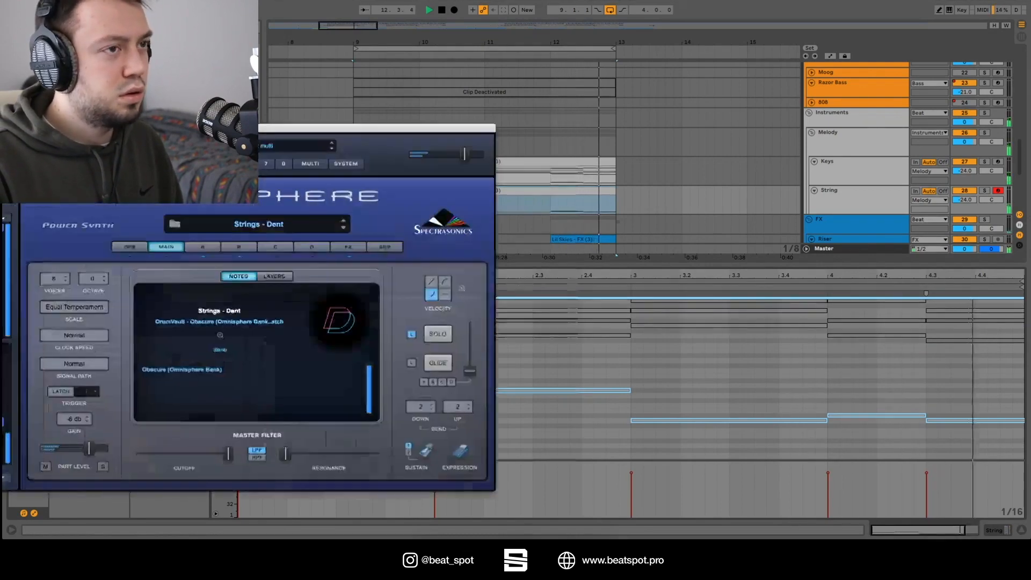
key(ctrl+alt+p)
key(space)
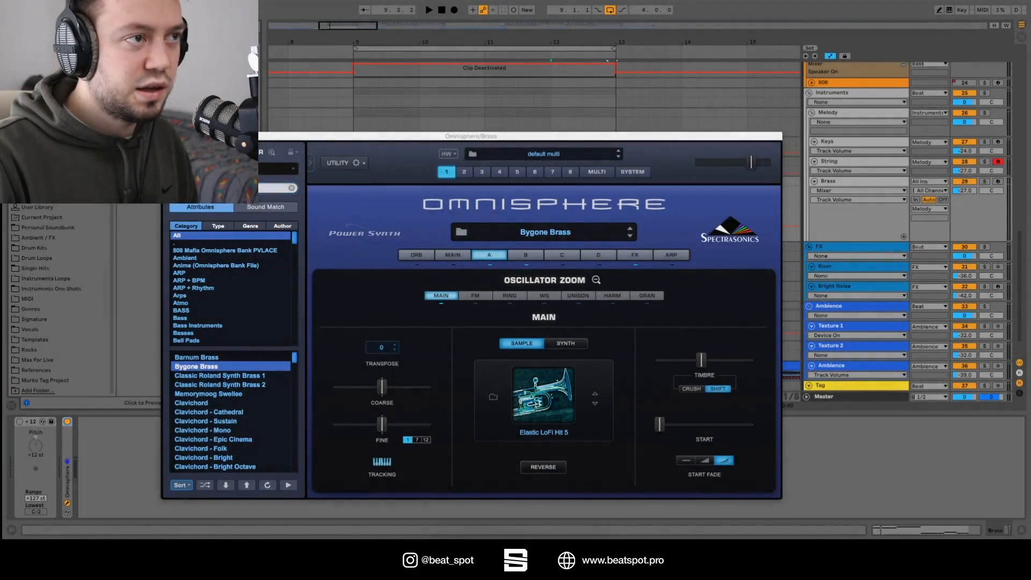
Step: Hide the Omnisphere window and select the G Minor - Advanced clip on the Brass track
key(ctrl+alt+p)
click(466, 202)
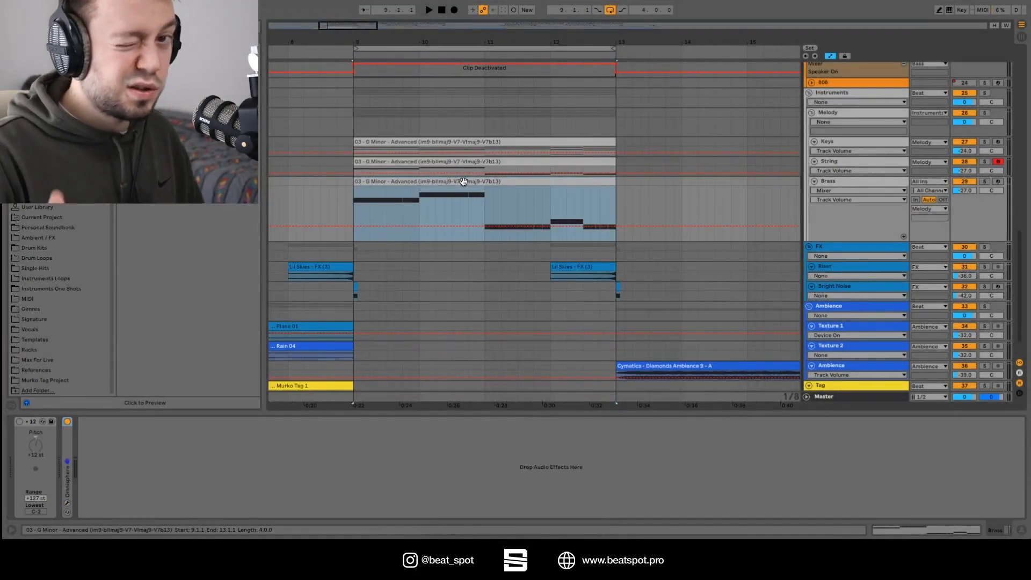
Step: Play the Brass clip together with the beat, open it for editing and select all of its notes
key(space)
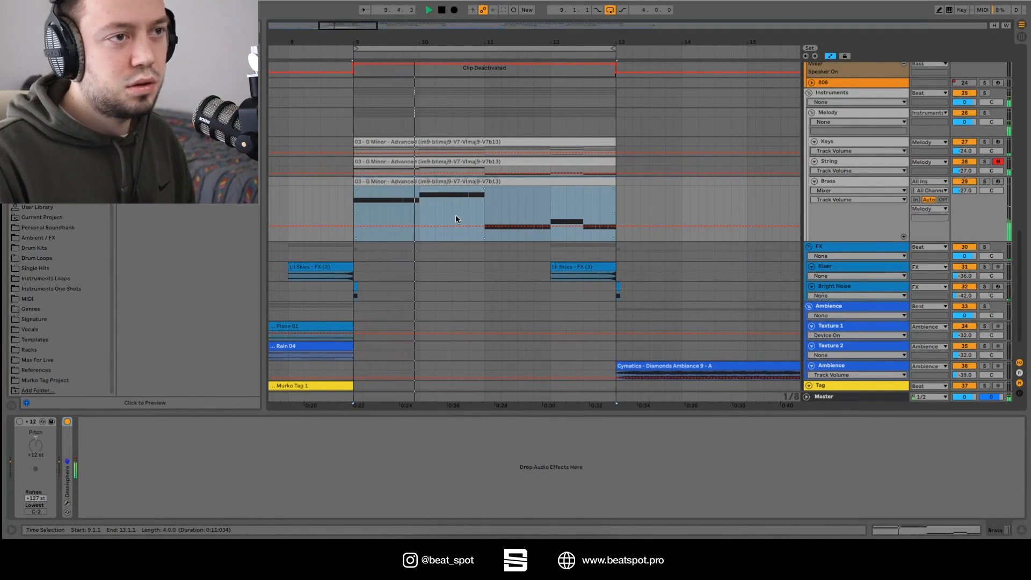
click(840, 181)
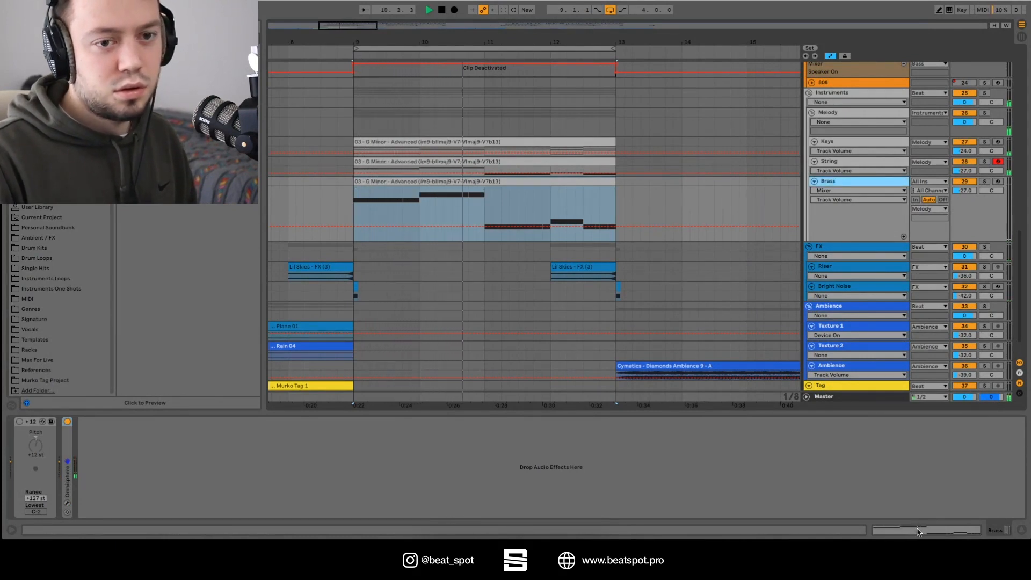
click(921, 530)
click(616, 395)
key(ctrl+a)
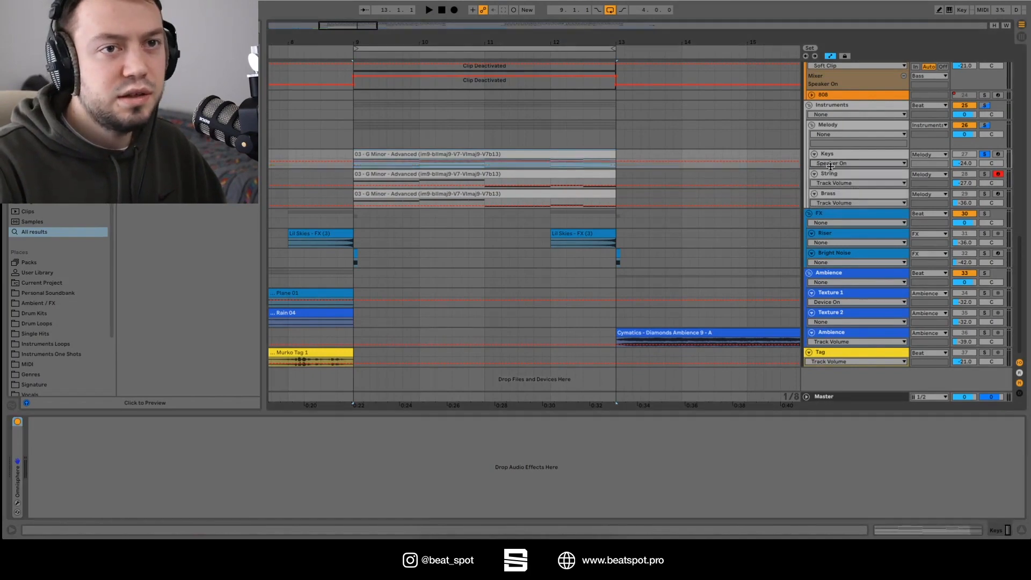
Step: Open the Keys clip and stagger the starts of the first chord's upper notes into a strum
drag(830, 167, 880, 175)
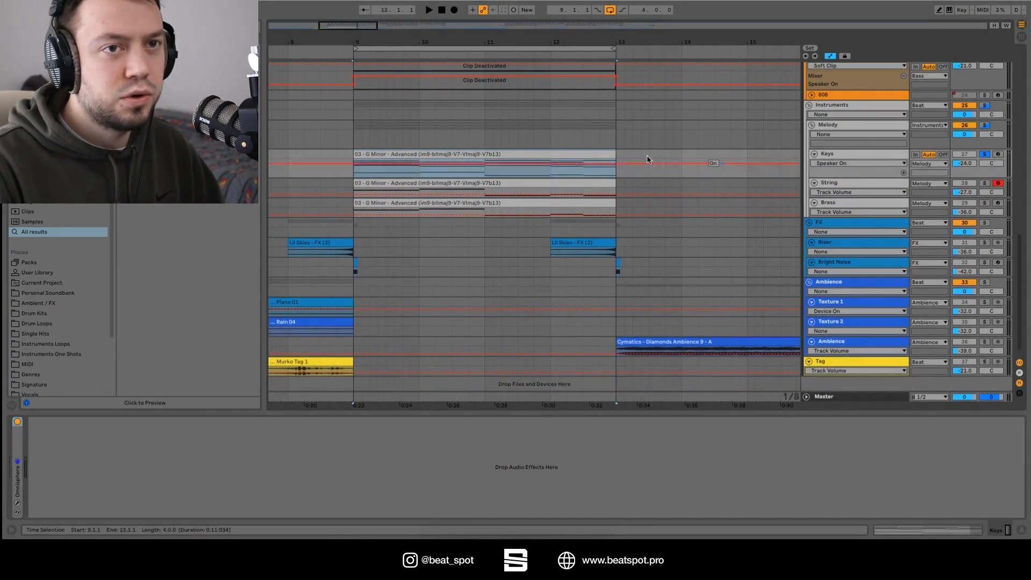
double_click(529, 152)
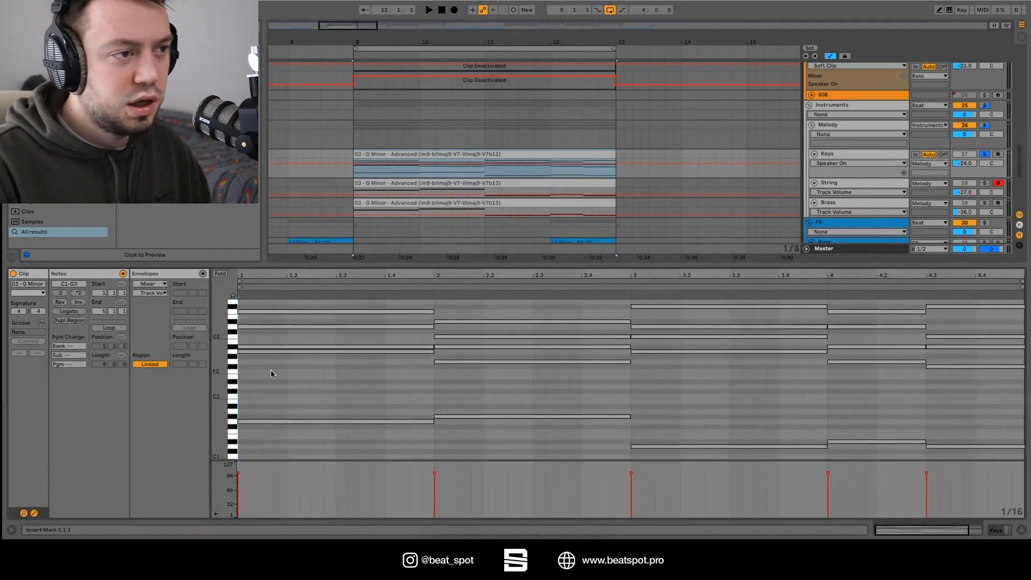
drag(276, 375, 273, 304)
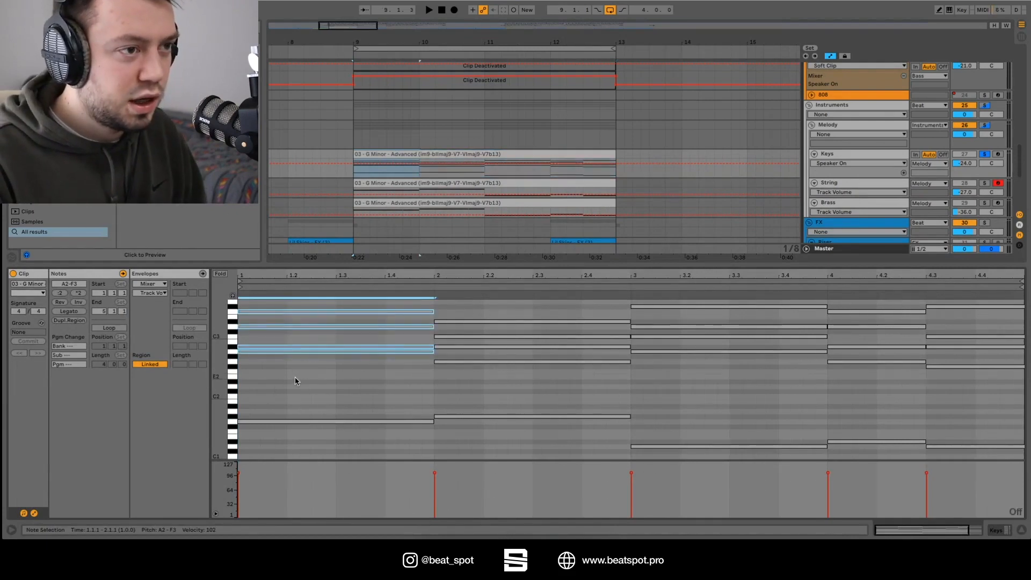
key(Right)
key(shift+Left)
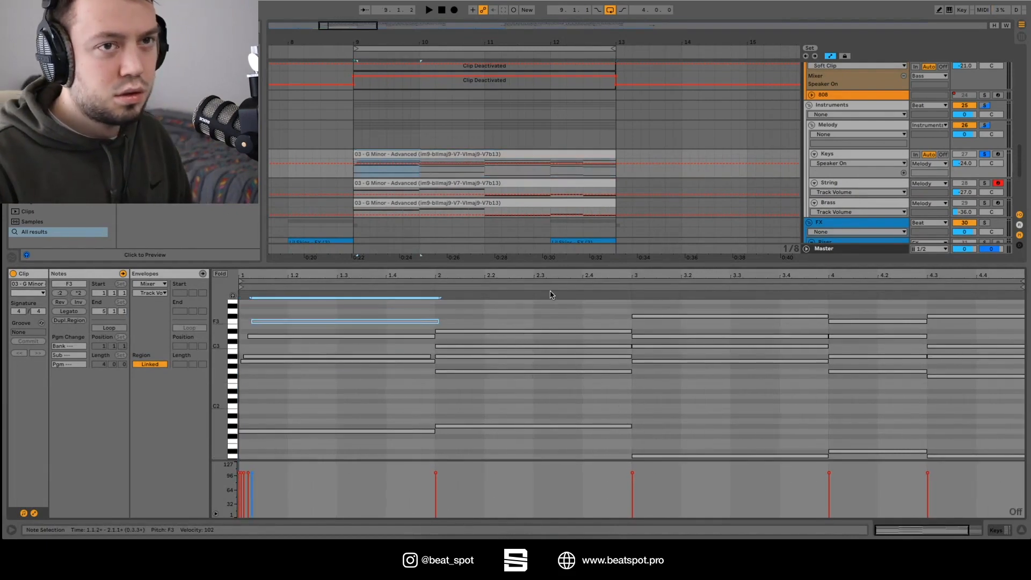
Step: Listen to the strummed first chord on the soloed Keys track and inspect the start of its notes up close
key(space)
scroll(870, 220, up, 1)
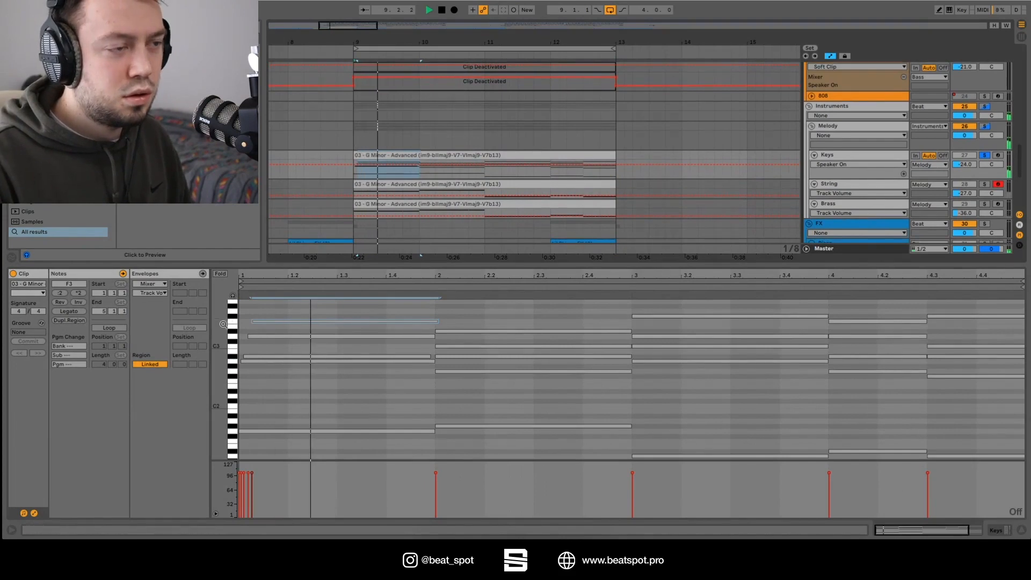
click(252, 295)
drag(250, 274, 251, 301)
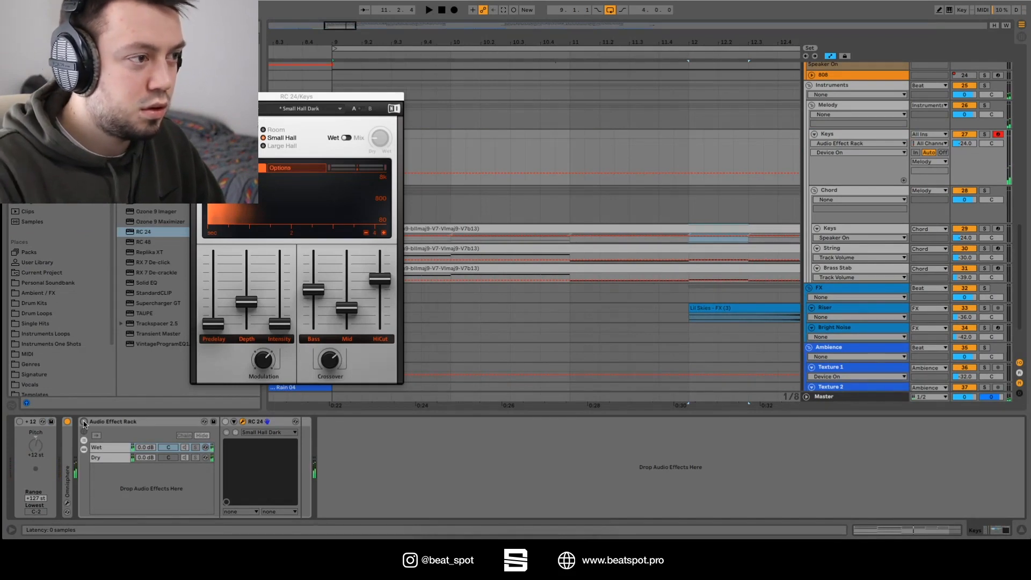
Step: Turn on the Audio Effect Rack with the RC 24 reverb on the melody Keys track and move the plugin window aside
click(84, 422)
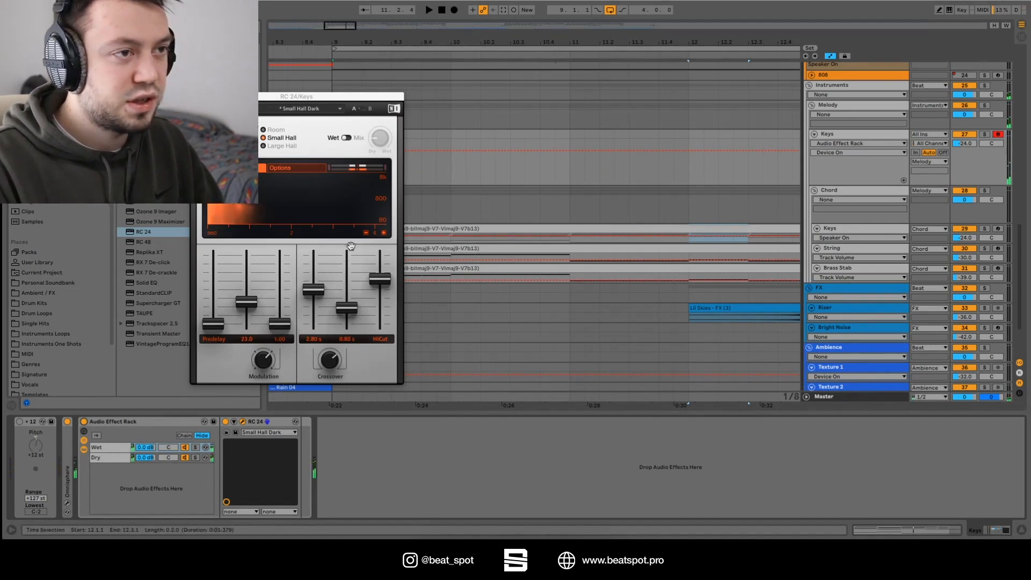
drag(263, 89, 124, 72)
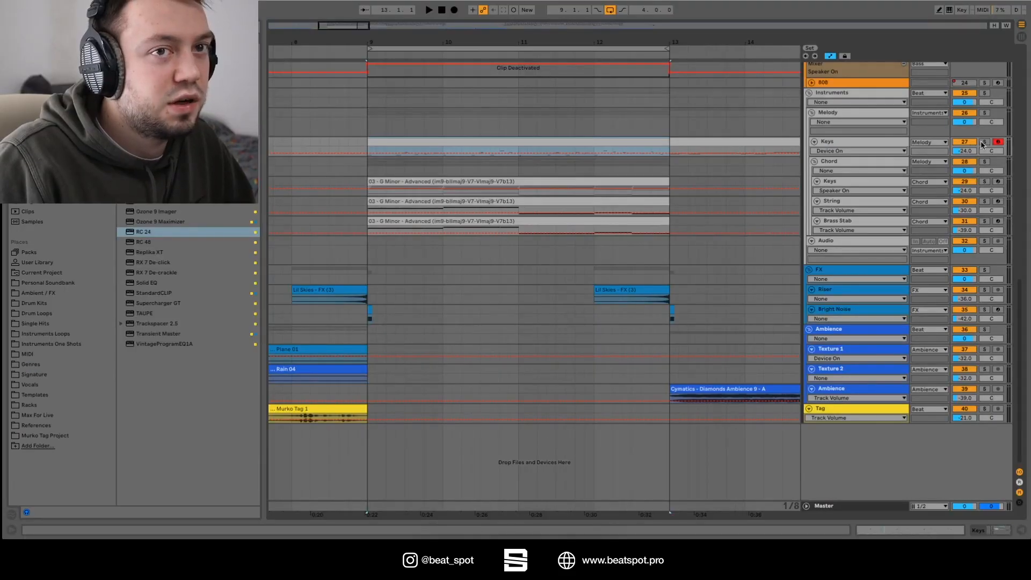
Step: Play the melody Keys part, take its track out of solo and hear it with the other layers
key(space)
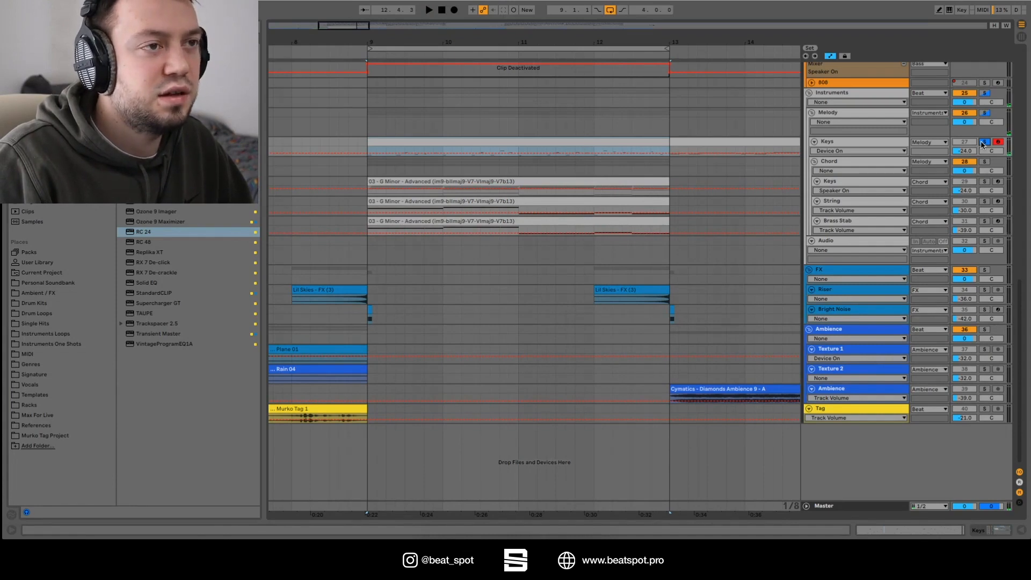
click(984, 143)
key(space)
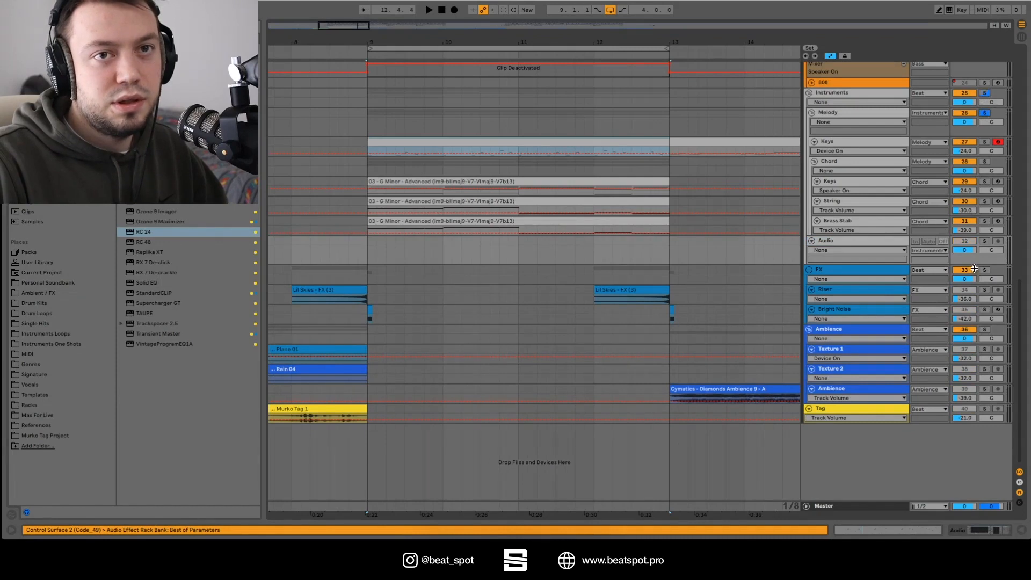
Step: Solo the Melody group and prepare the Audio track to record from Resampling just before bar 9 with looping off
ctrl+click(984, 113)
drag(873, 263, 864, 312)
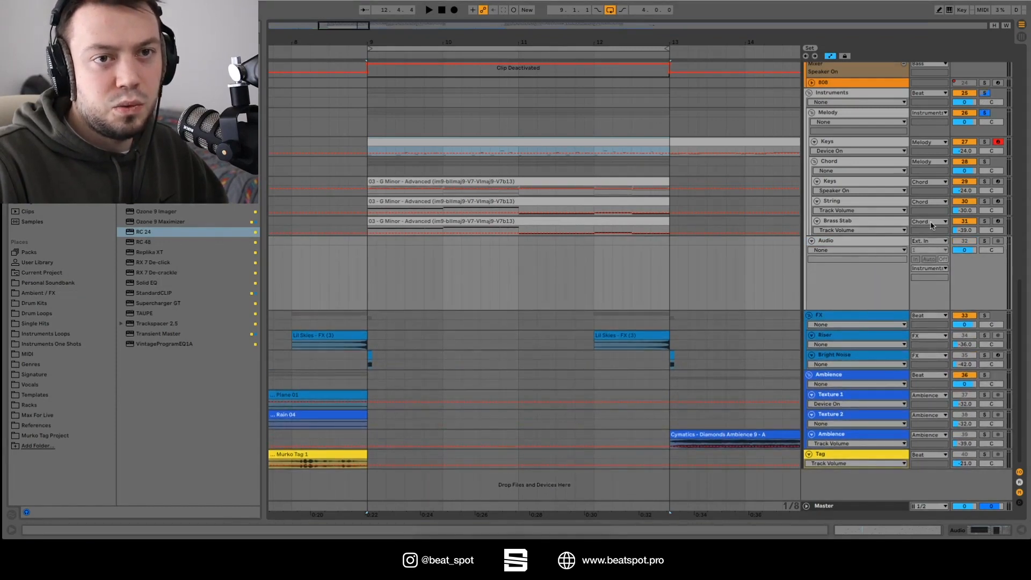
click(924, 241)
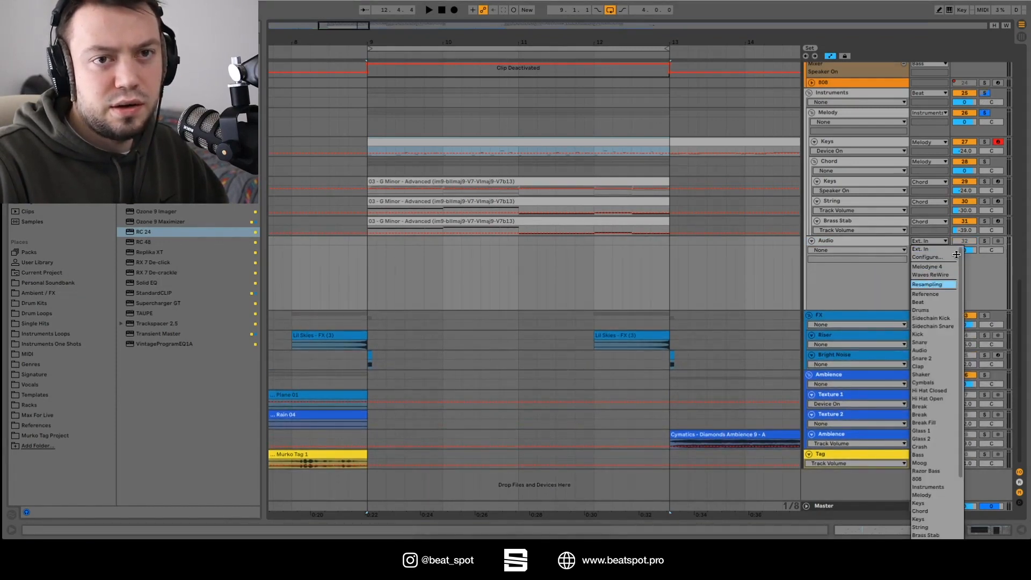
click(927, 285)
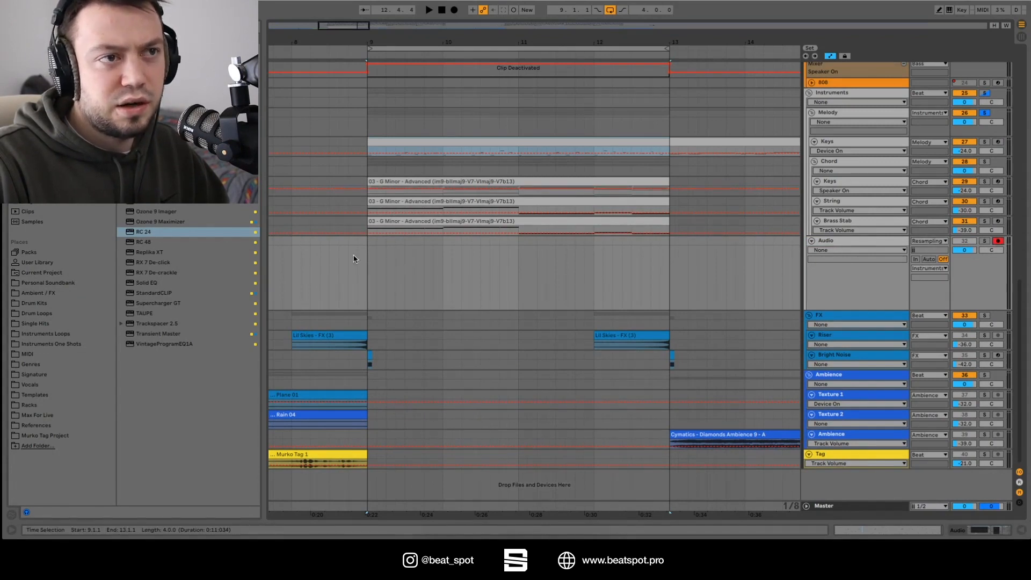
click(347, 272)
click(610, 10)
Step: Record the Melody group onto the Audio track past bar 13 and delete the recorded clip
click(454, 10)
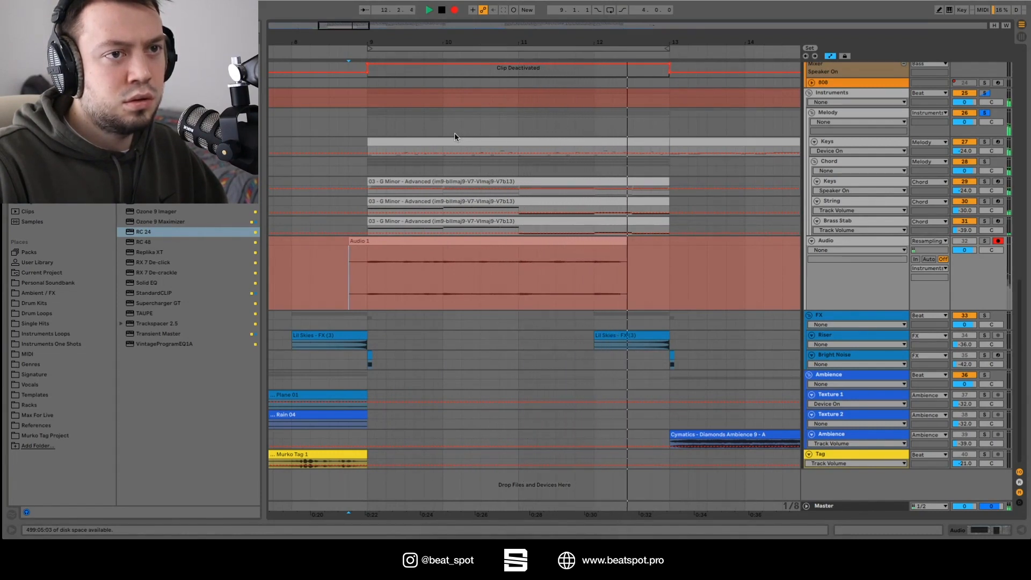
key(space)
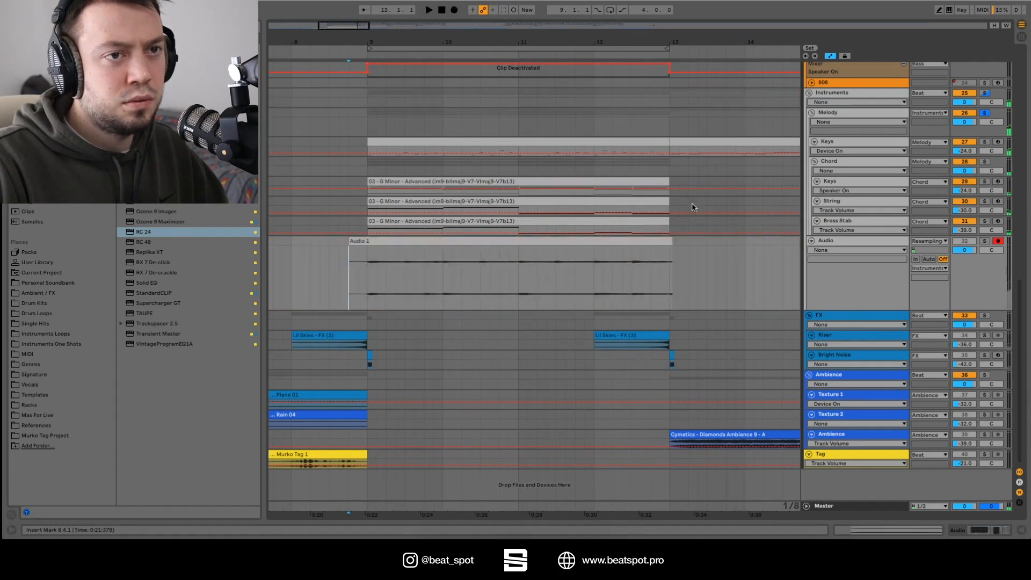
key(Delete)
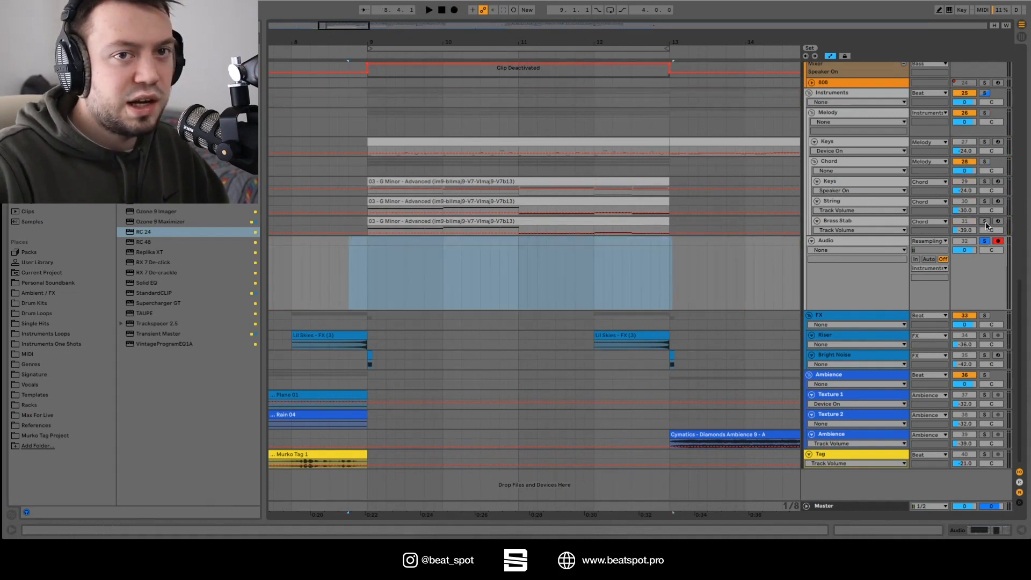
Step: Solo the Brass Stab track, play its clip and set the track volume to -30 dB
click(862, 223)
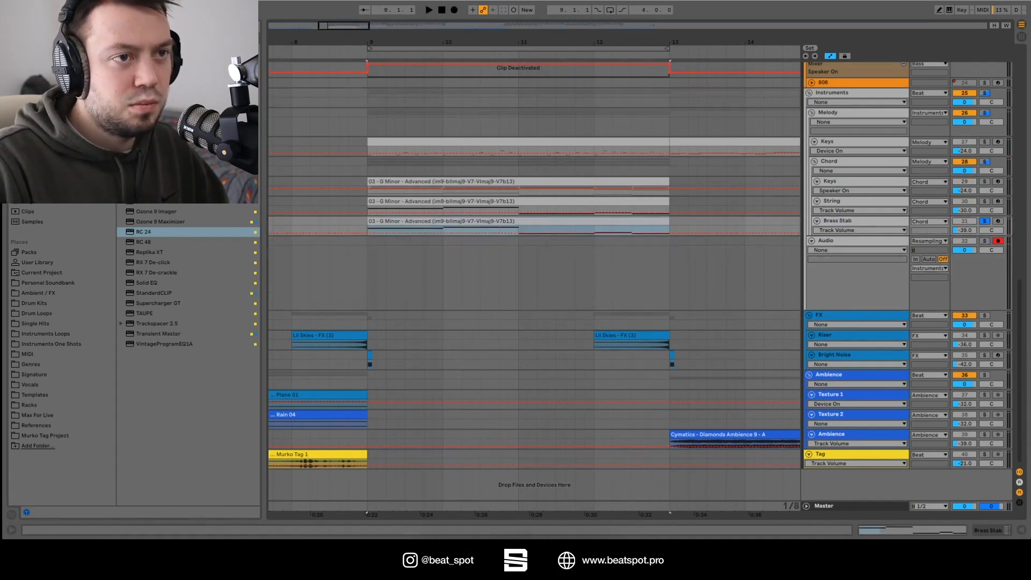
key(space)
click(983, 533)
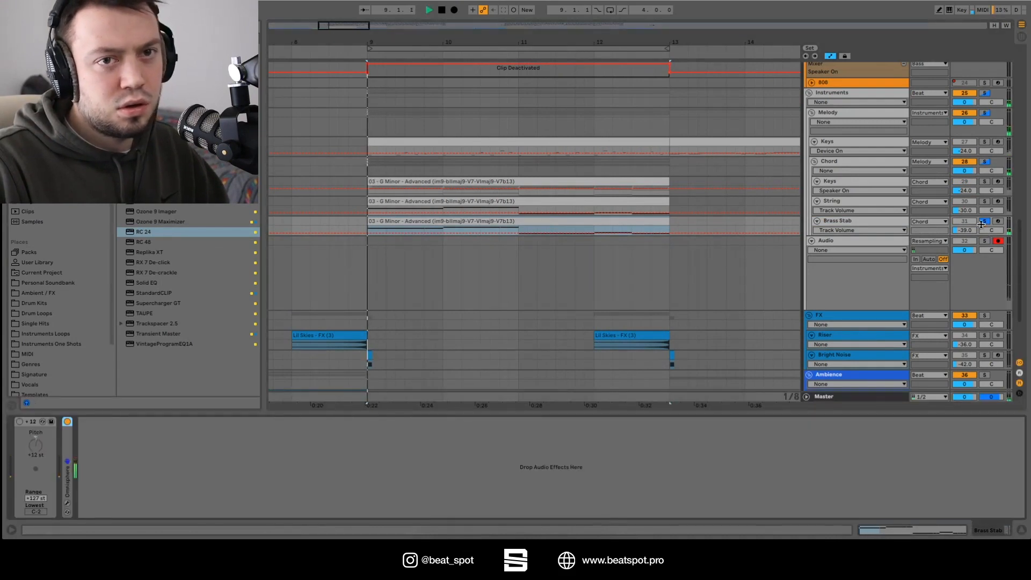
key(space)
drag(965, 230, 965, 223)
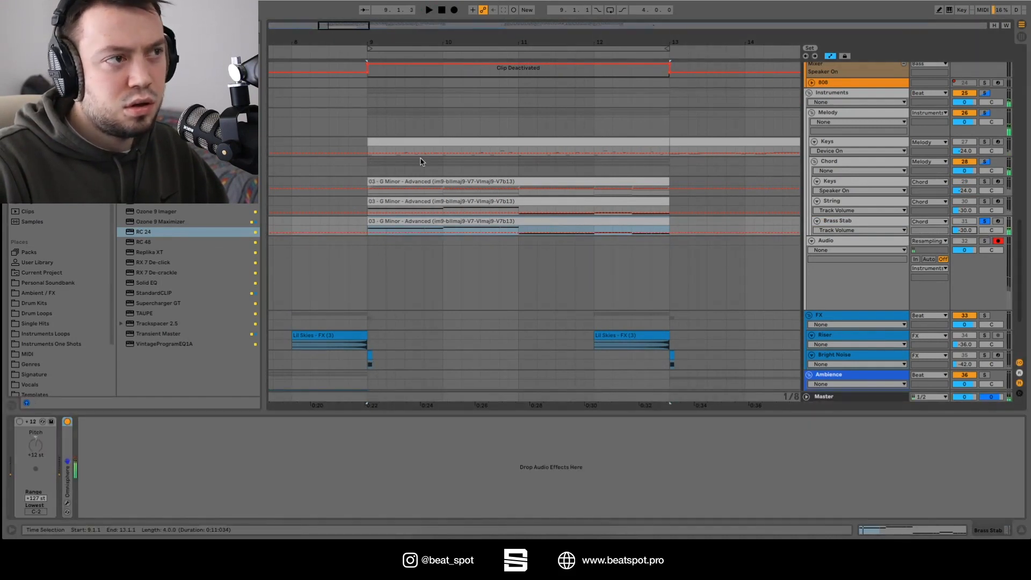
key(space)
key(space)
Step: Add an EQ Eight to the Brass Stab track and move its low cut up to 1.02 kHz
click(36, 171)
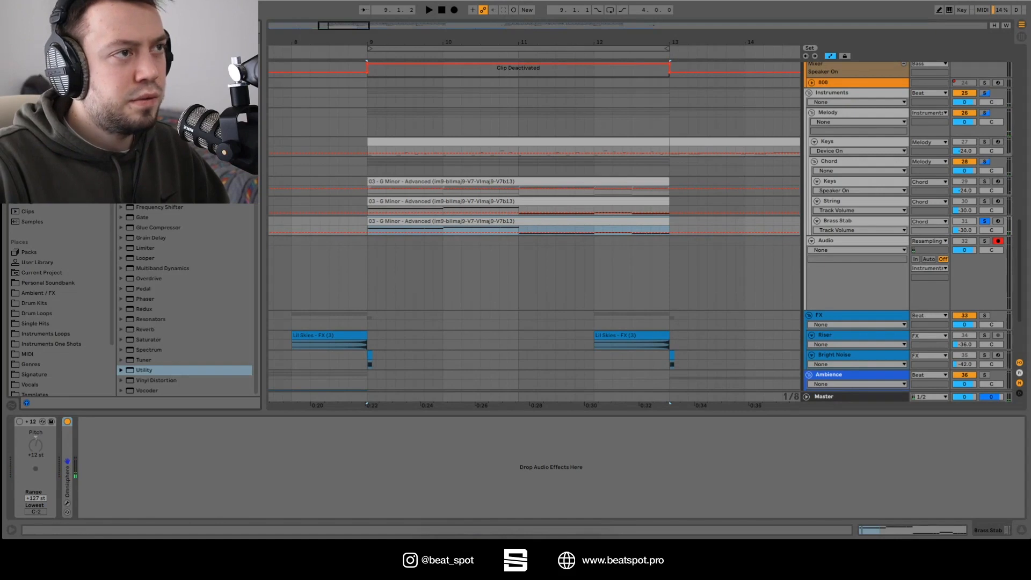
scroll(160, 248, up, 2)
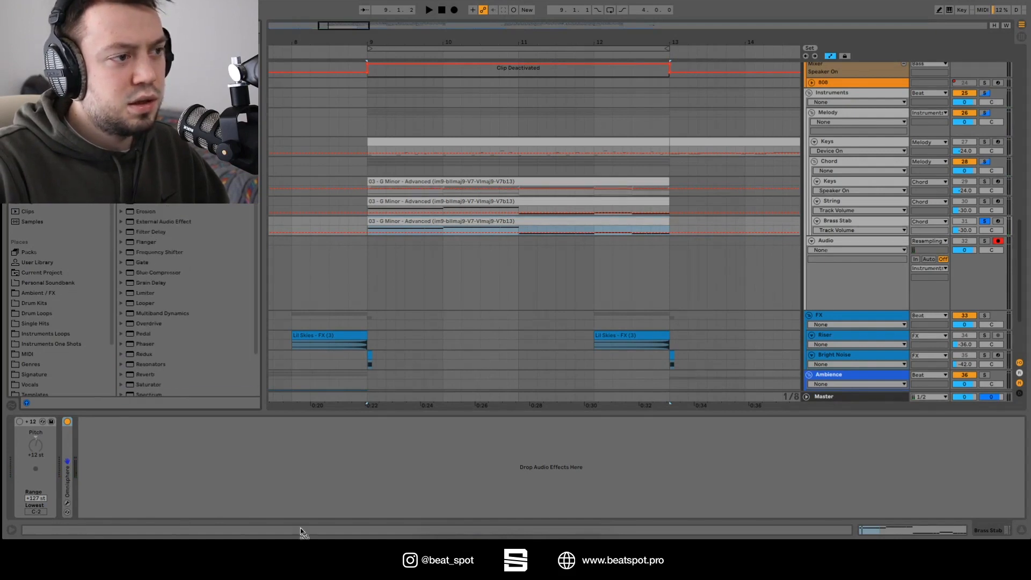
drag(189, 517, 117, 506)
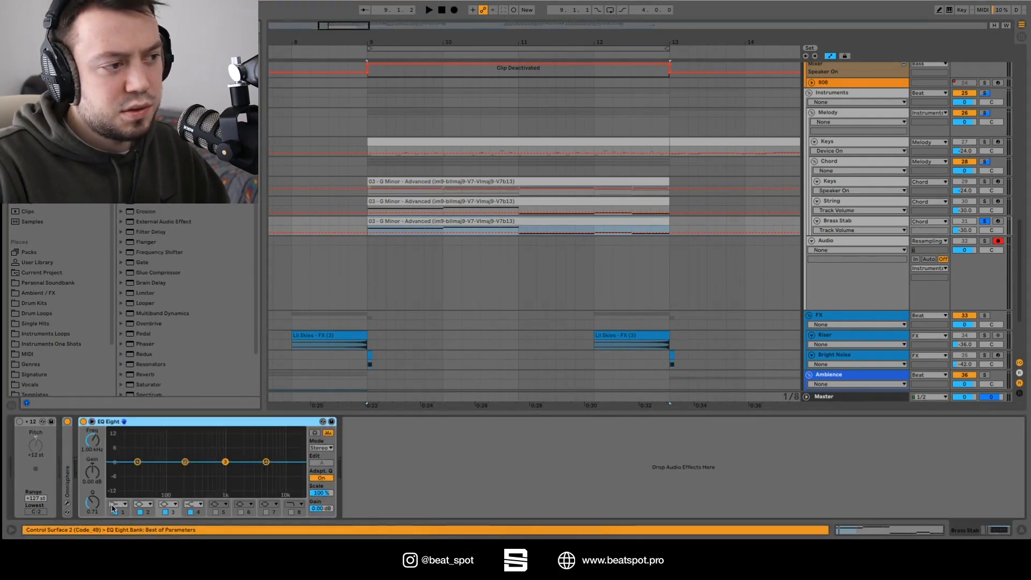
click(114, 505)
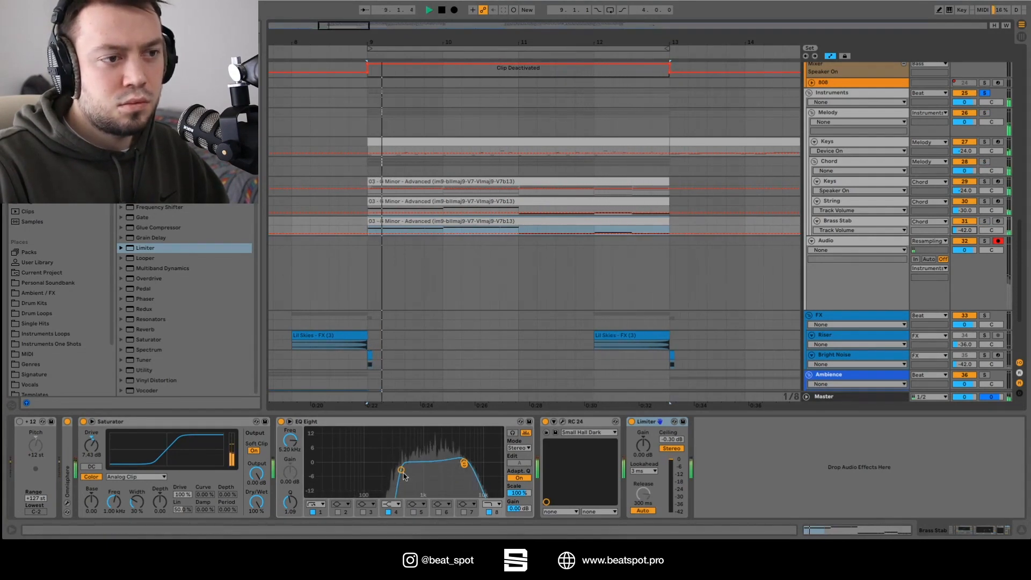
drag(401, 470, 415, 470)
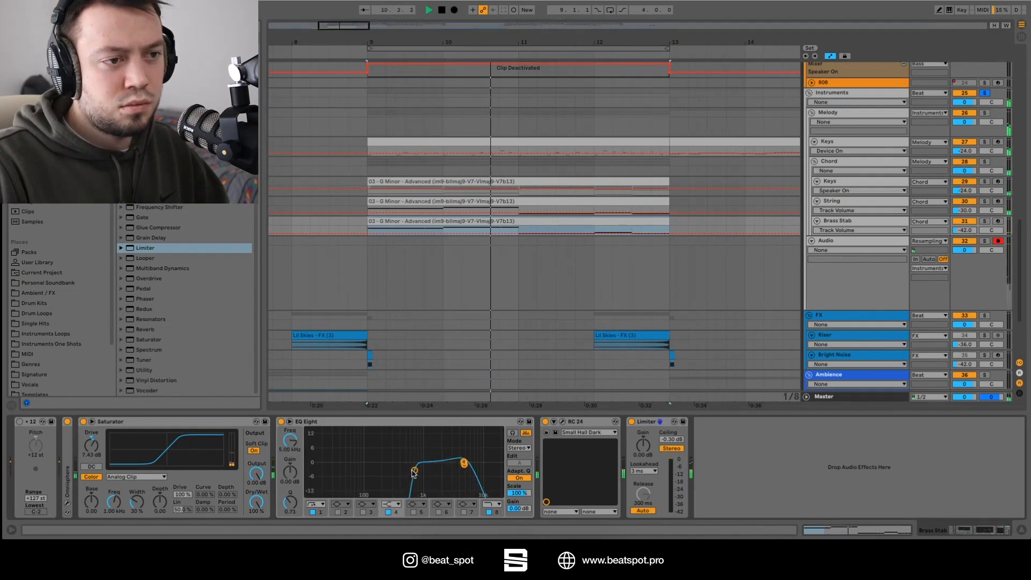
mouse_move(415, 471)
mouse_down()
mouse_move(436, 469)
mouse_move(424, 472)
mouse_up()
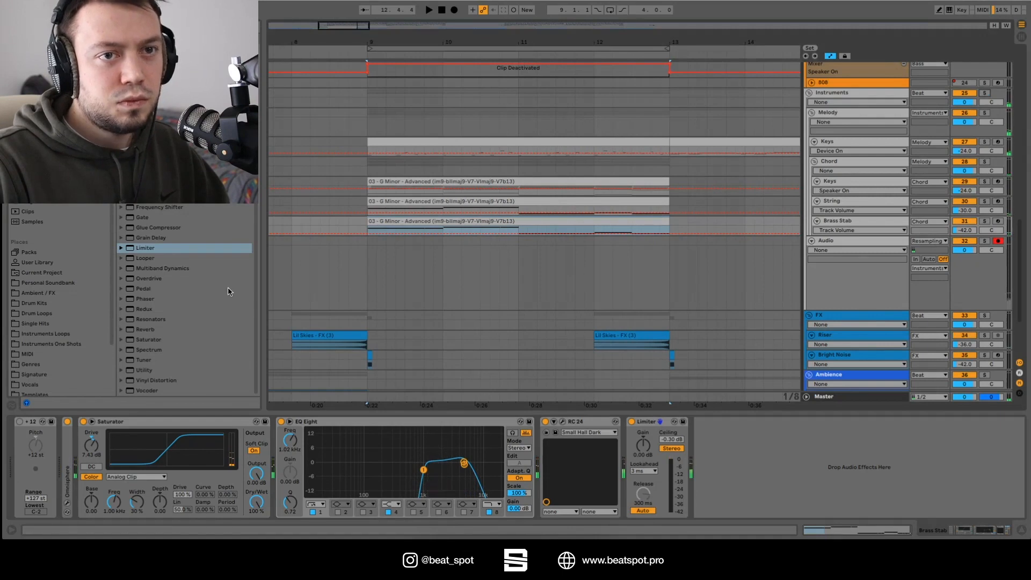
Step: Solo the Melody group and record it onto the Audio track starting at bar 9
click(962, 319)
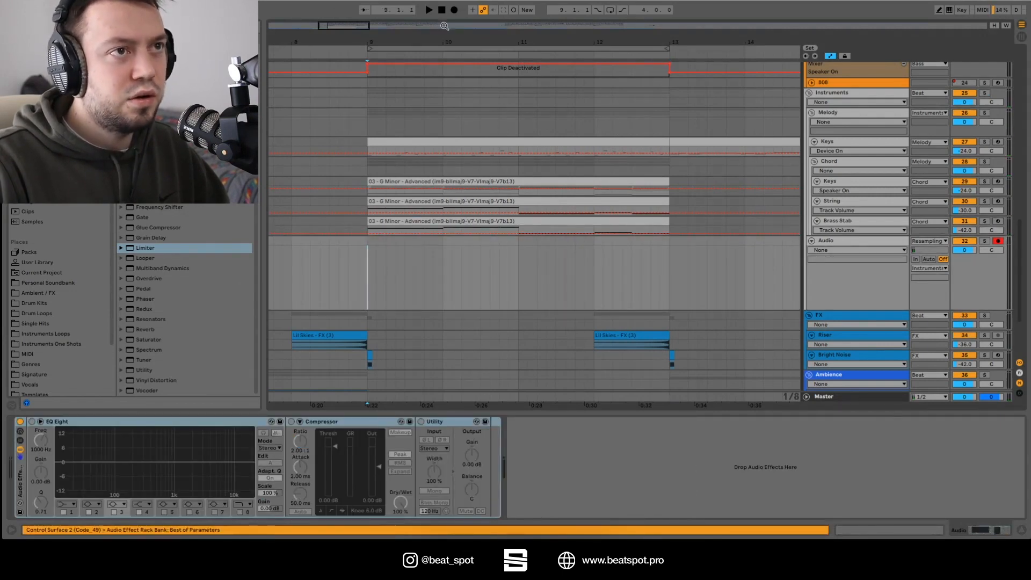
click(985, 113)
key(F9)
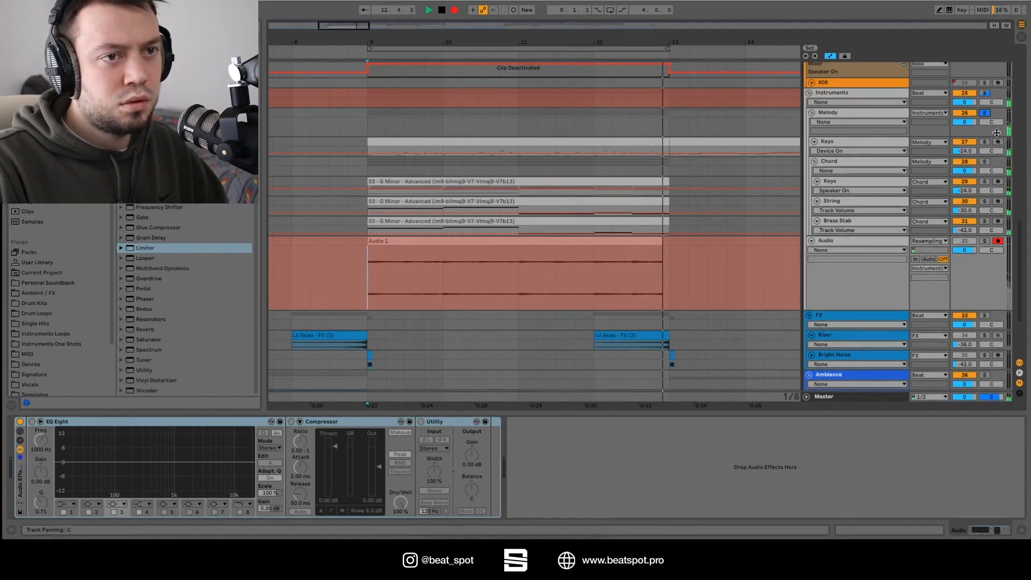
key(space)
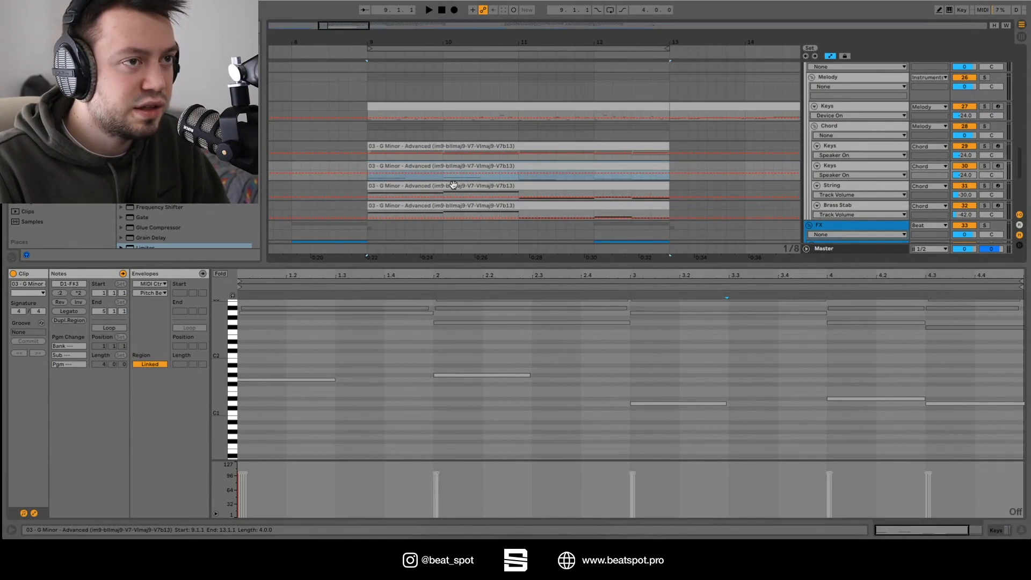
Step: Freeze and flatten the second Keys track in the Chord group to turn its bass notes into audio
right_click(832, 166)
click(866, 230)
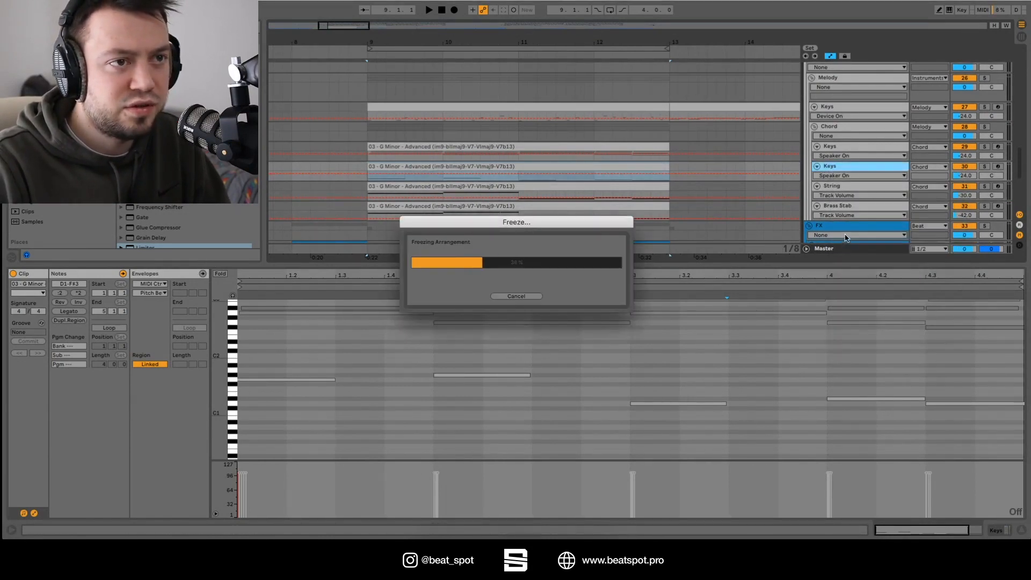
right_click(836, 167)
click(857, 240)
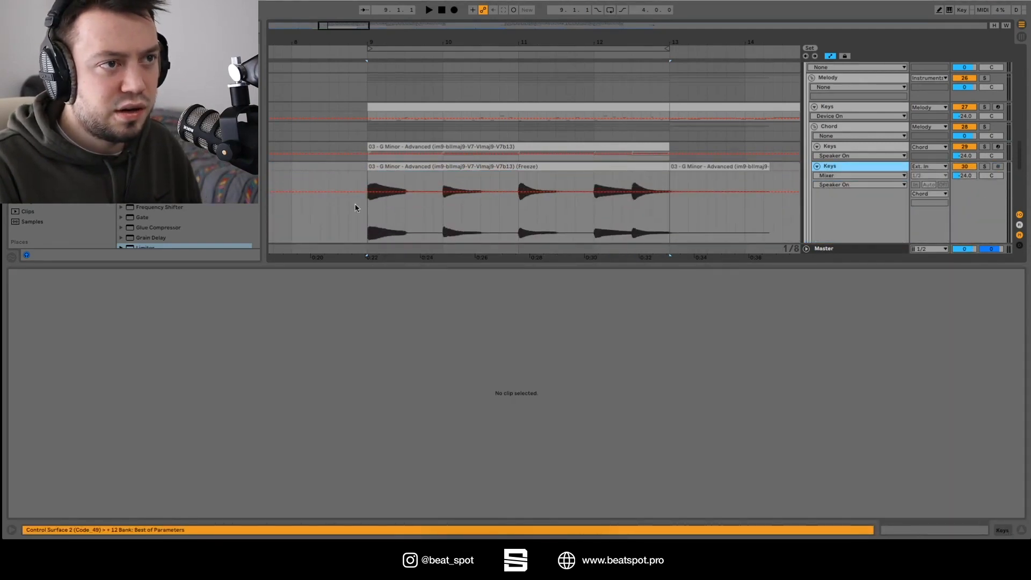
Step: Split the flattened bass audio on the second Keys track into half-bar note segments at bars 9, 10 and 11
drag(414, 211, 368, 207)
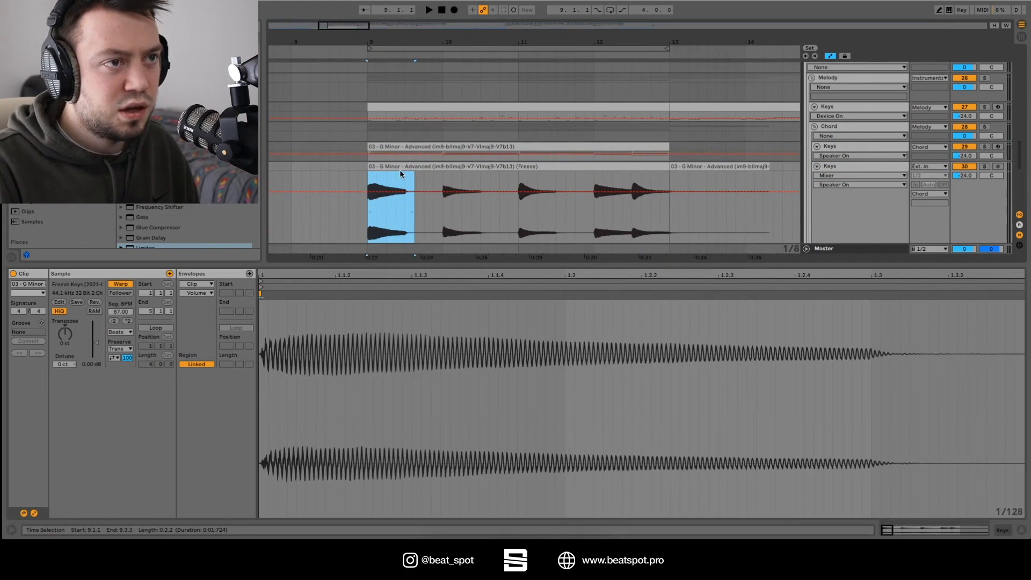
drag(405, 174, 365, 168)
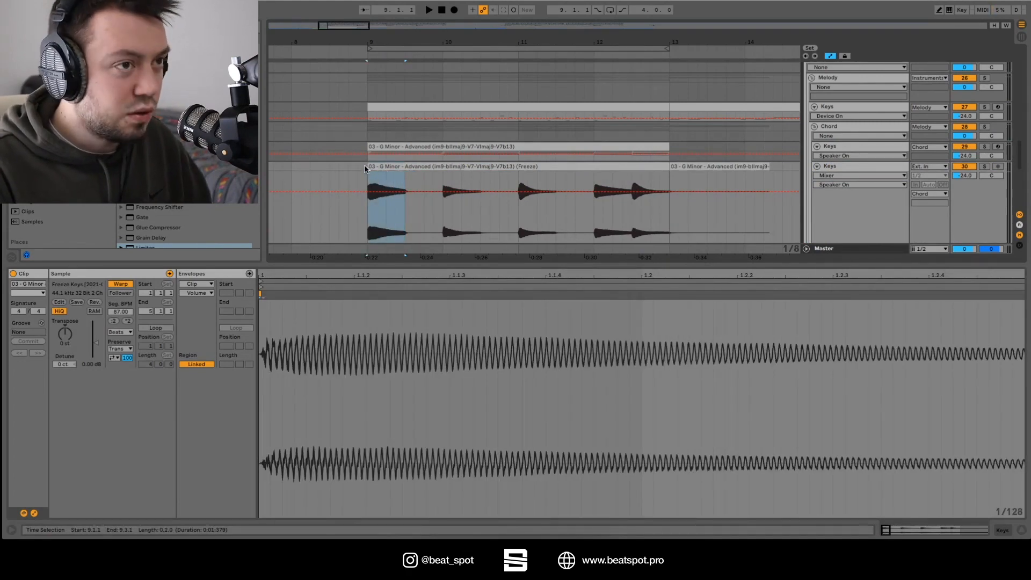
key(ctrl+e)
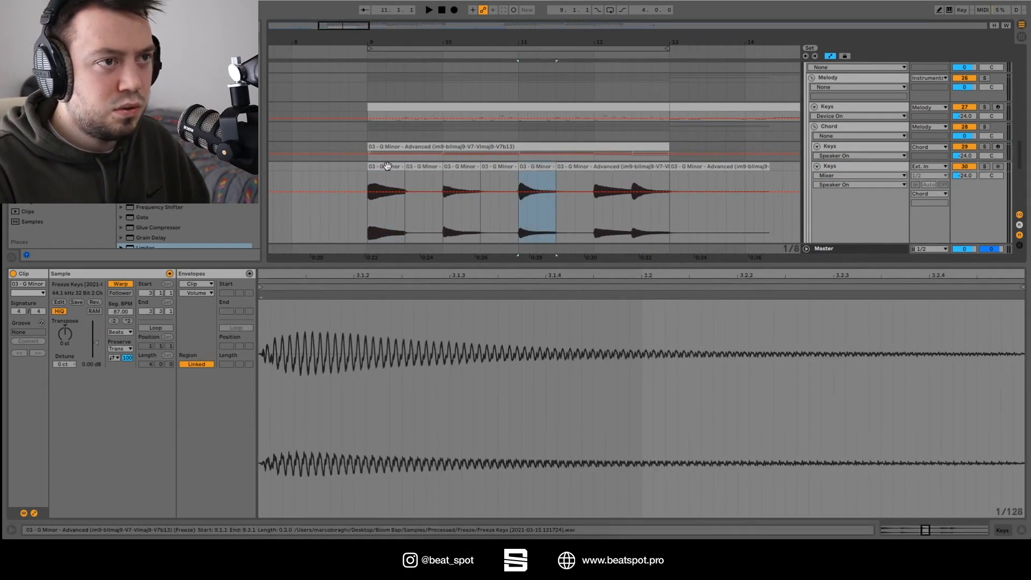
Step: Set the warp mode of all the split bass-note clips between bars 9 and 13 to Complex Pro
click(385, 167)
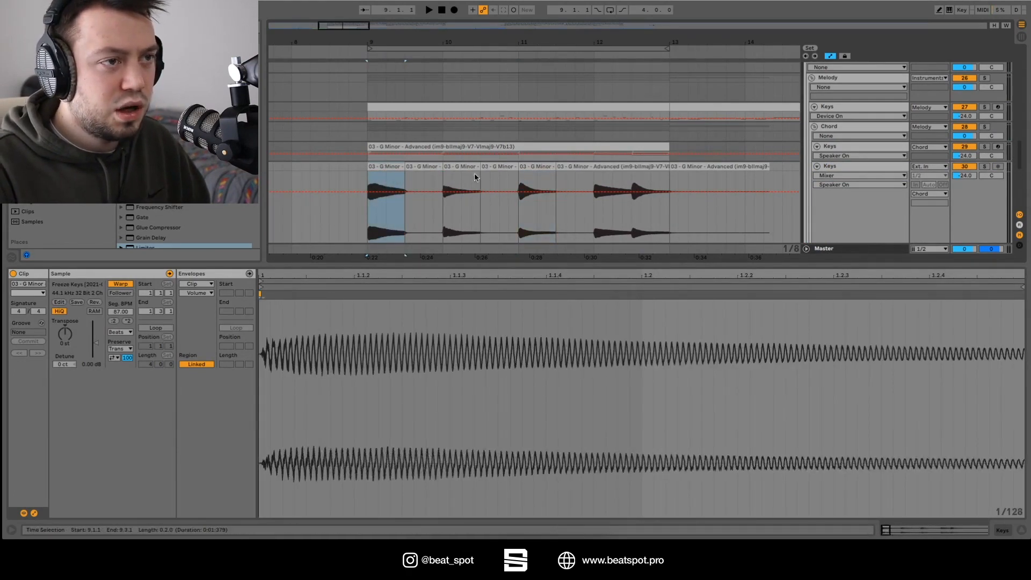
shift+click(595, 167)
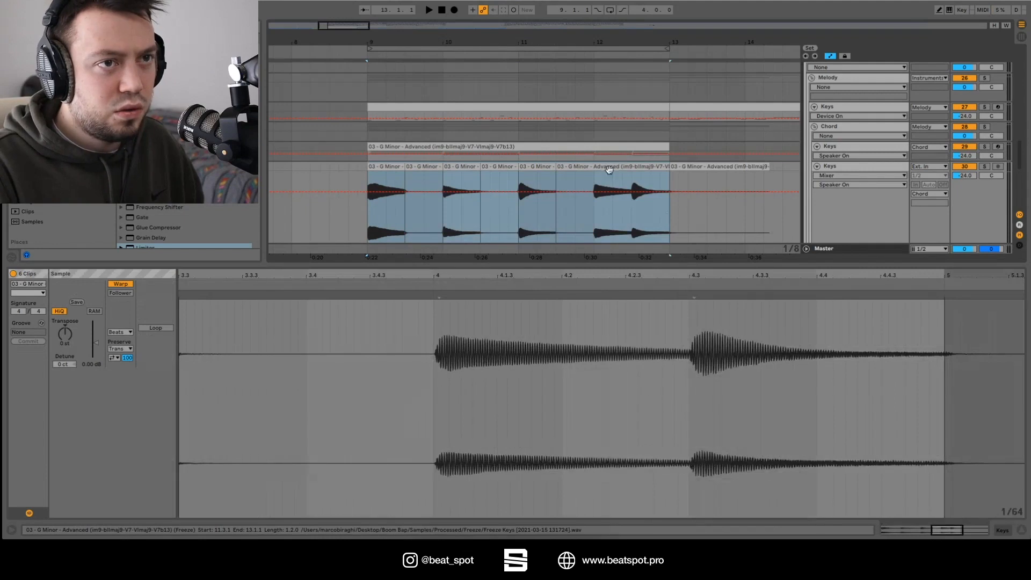
click(111, 332)
click(118, 380)
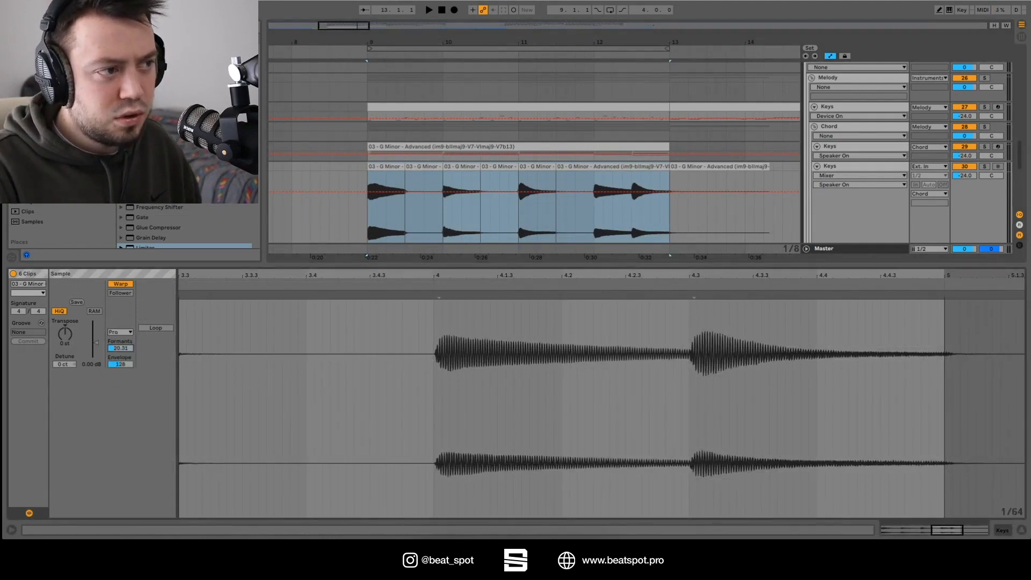
Step: Stretch the first three bass notes by doubling their segment BPM to 174, and lengthen each clip to a full bar
click(390, 179)
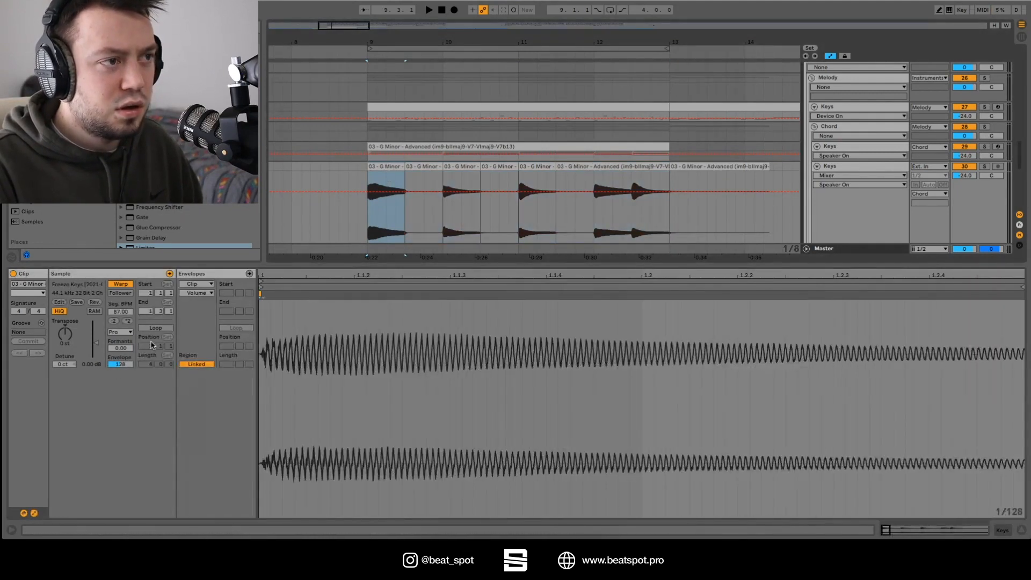
click(128, 321)
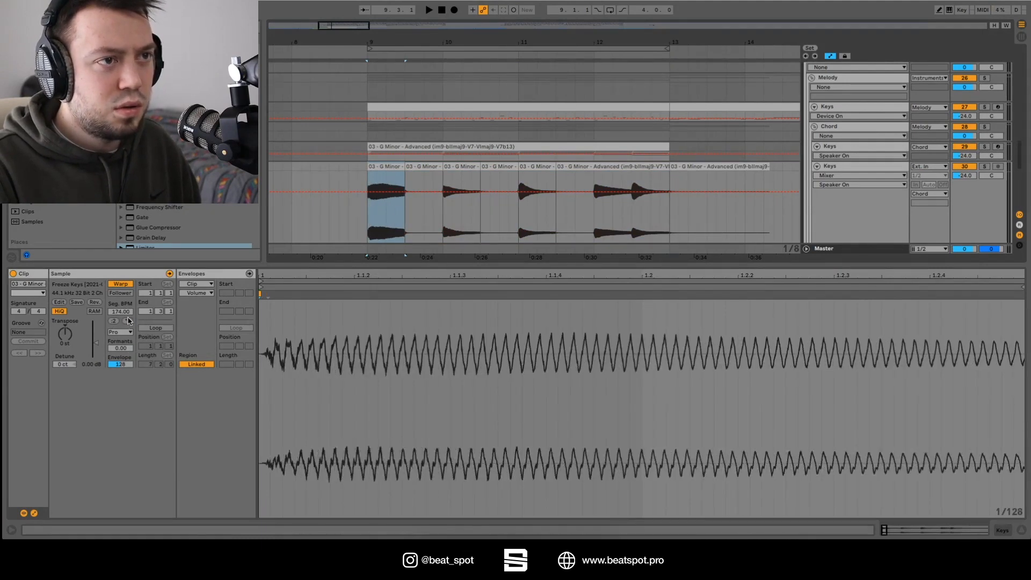
click(462, 167)
drag(405, 166, 594, 166)
click(127, 321)
click(537, 167)
click(128, 322)
Step: Solo the second Keys track and play back the stretched bass notes
click(985, 166)
click(391, 167)
key(space)
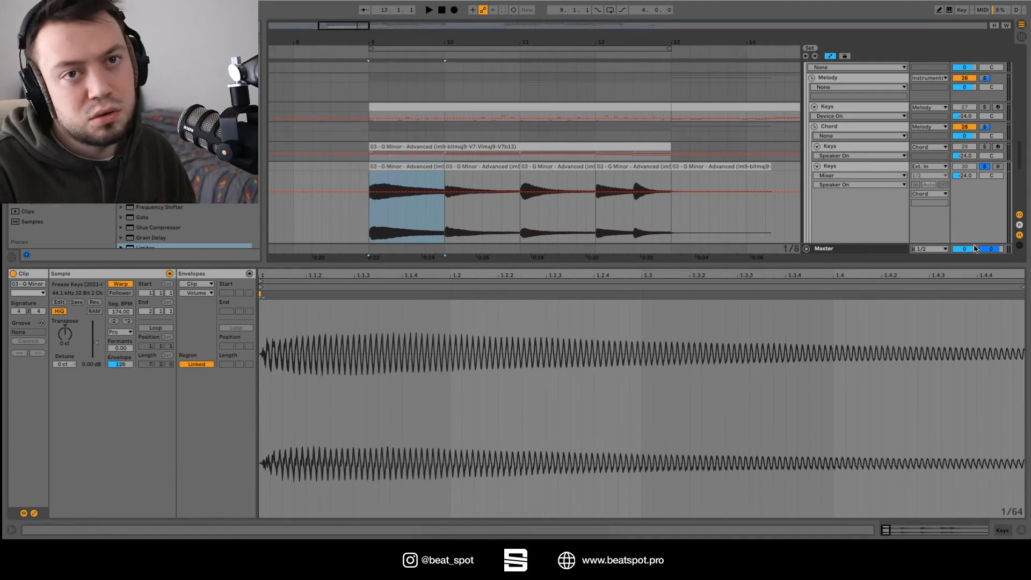
Step: In RC-20 Retro Color on the Sample group, lower Noise, set Distort to 45% and Space to 15%, and adjust Magnetic during playback
scroll(844, 218, down, 2)
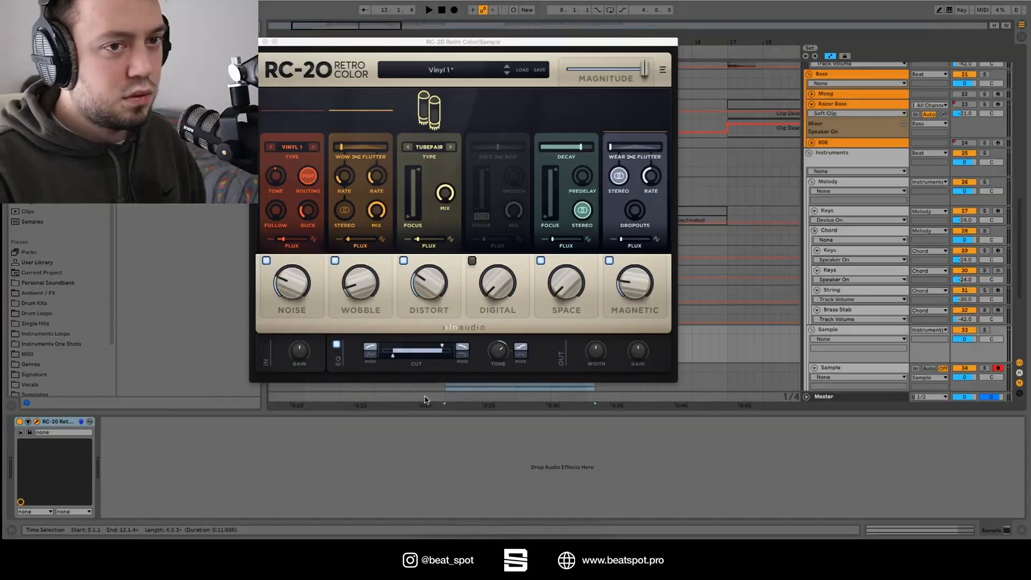
scroll(736, 347, down, 2)
click(823, 335)
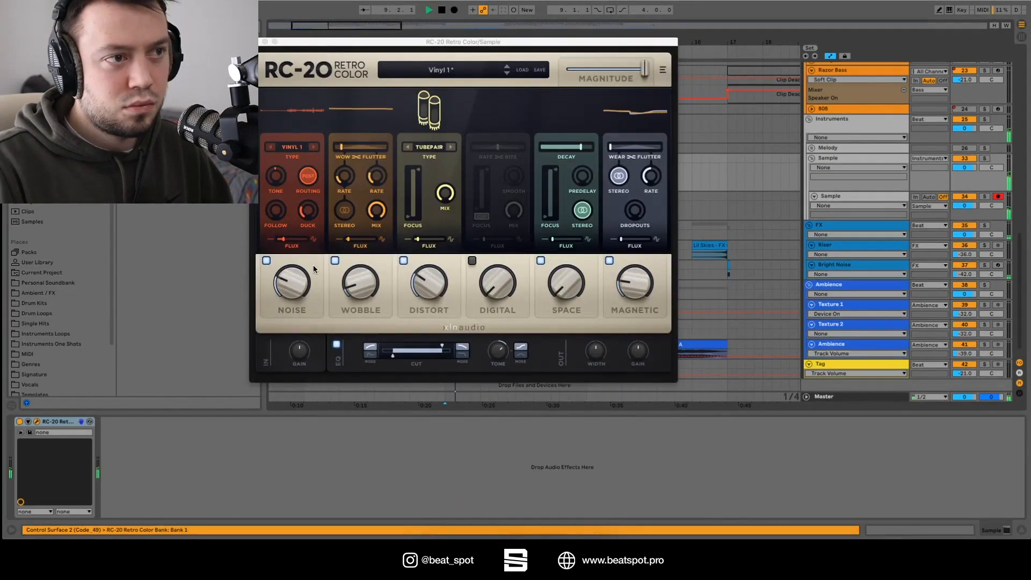
click(296, 315)
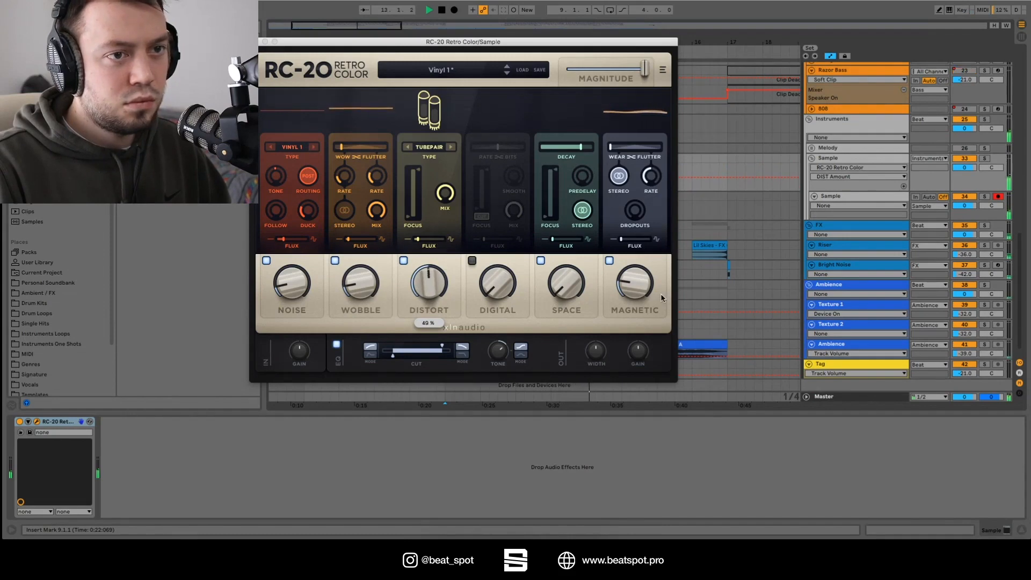
click(641, 280)
drag(678, 154, 678, 151)
drag(567, 280, 567, 247)
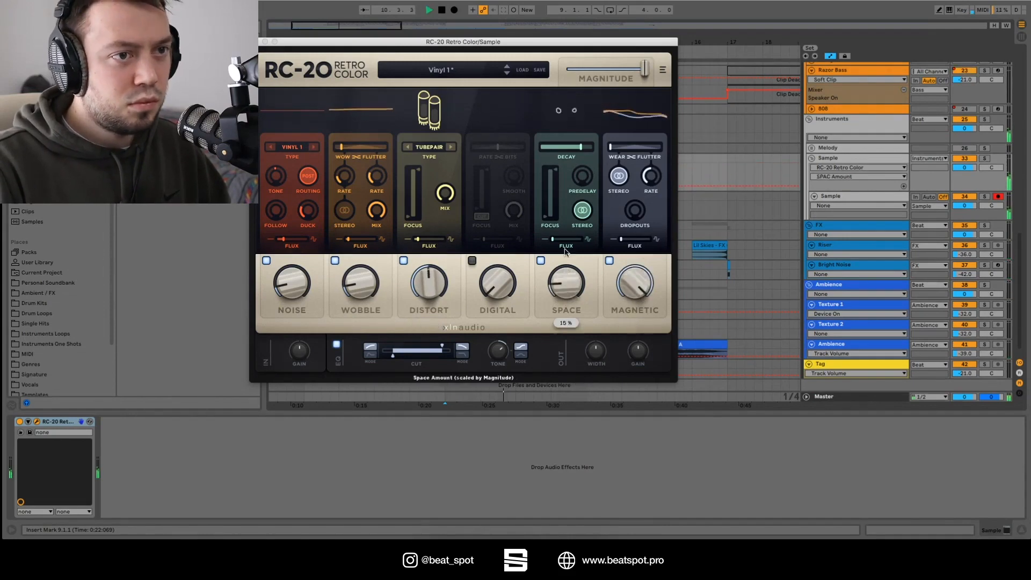
Step: Lower the RC-20 Magnitude and compare the sample with the effect bypassed and enabled
drag(513, 42, 465, 46)
drag(597, 72, 542, 74)
click(19, 421)
key(space)
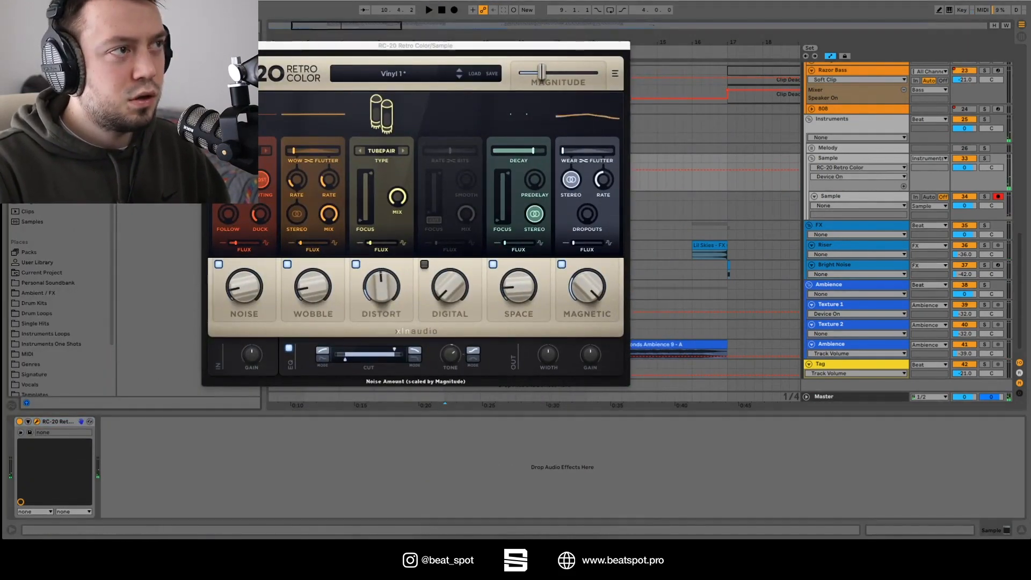
Step: Add J37 Stereo after RC-20 on the Sample group and group both effects into an audio effect rack
click(121, 140)
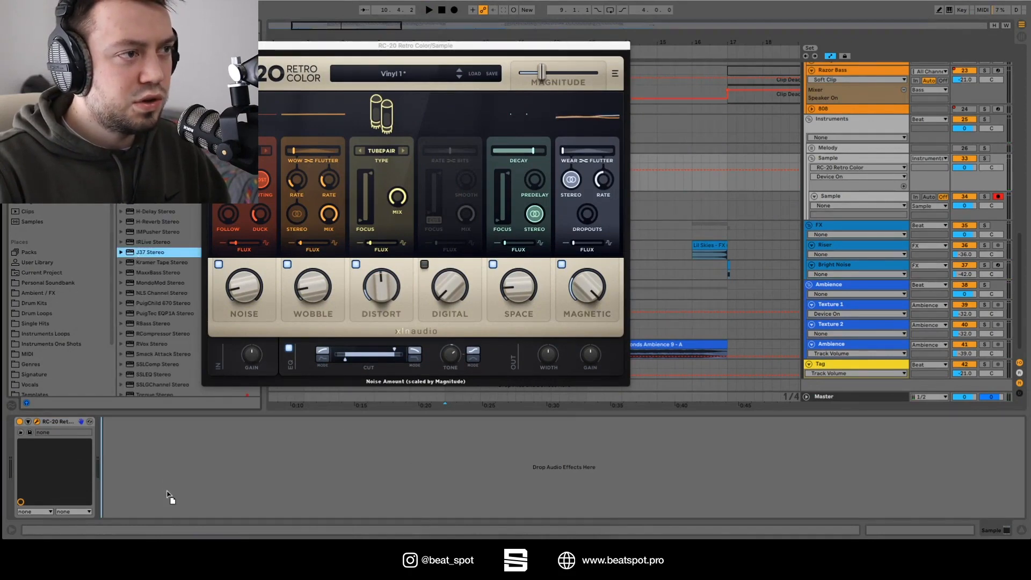
drag(167, 494, 167, 494)
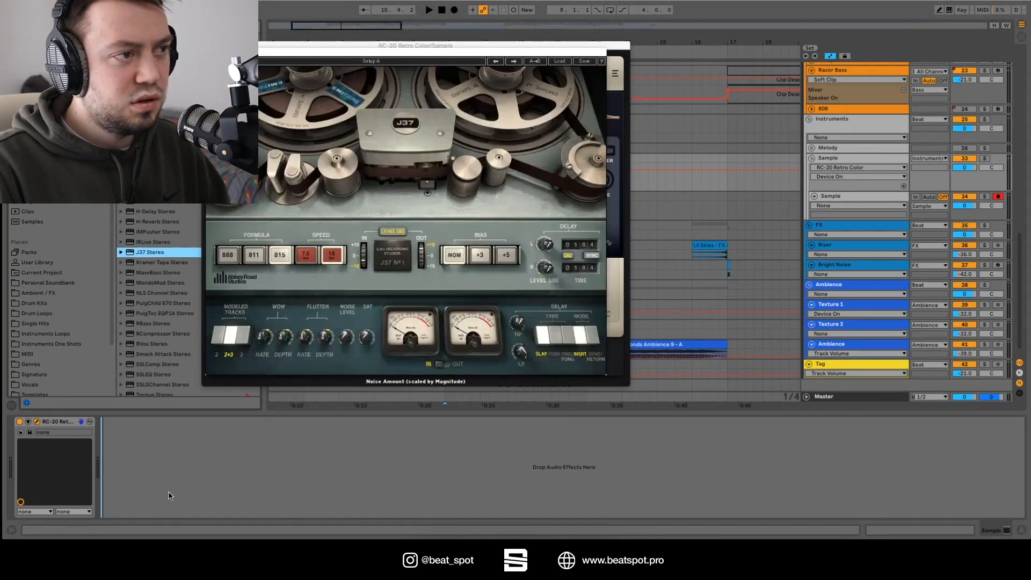
key(space)
click(55, 423)
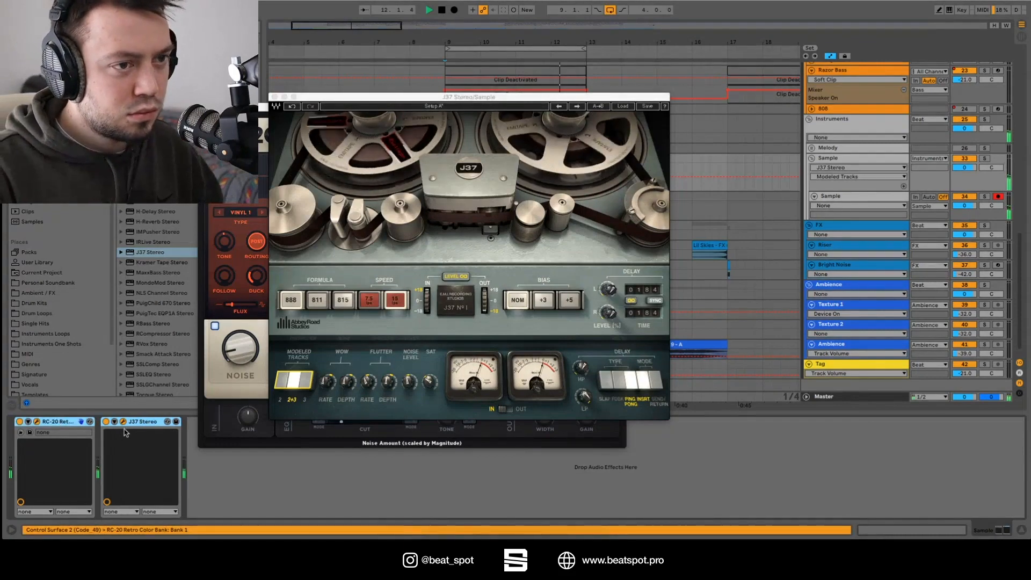
key(ctrl+g)
Step: Set the J37 delay type to Slap and raise its input level
click(605, 386)
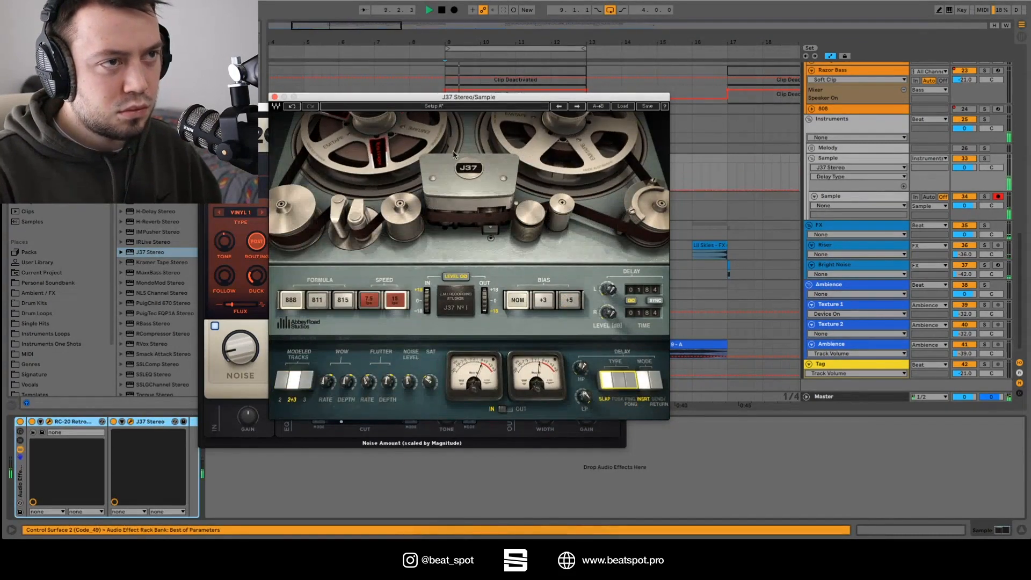
drag(426, 96, 587, 70)
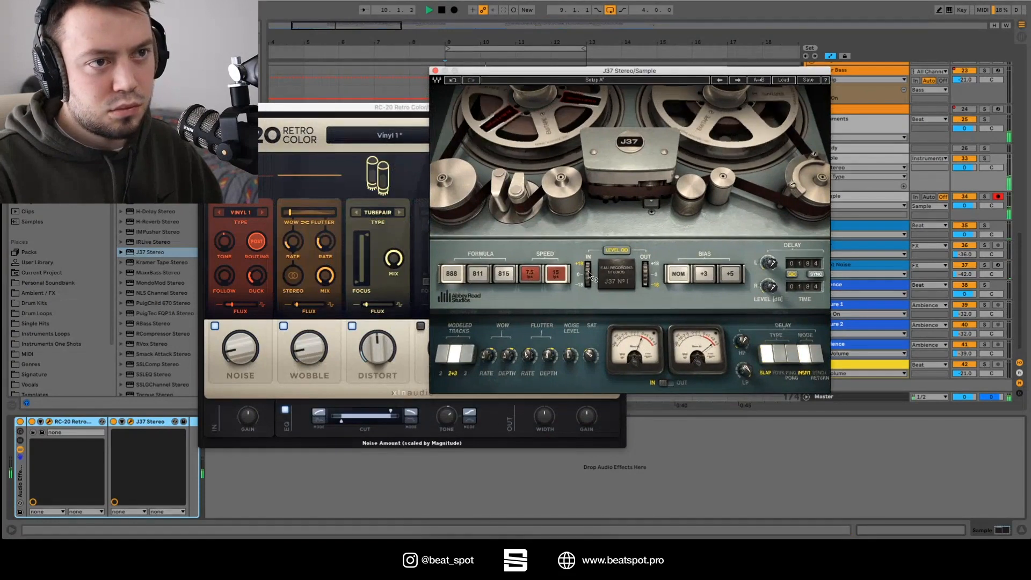
drag(587, 277, 587, 266)
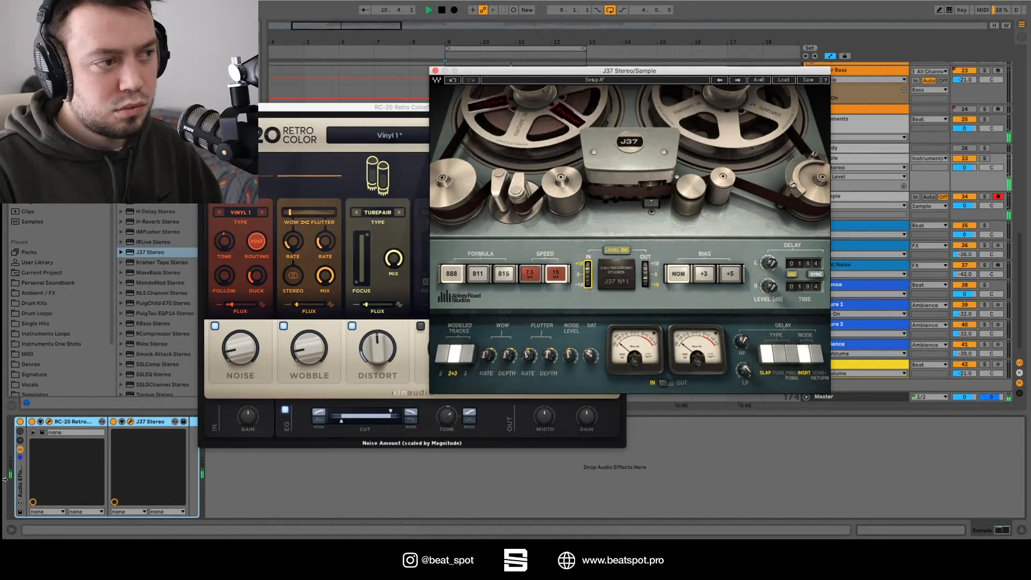
Step: Bypass and re-enable the effect rack to compare the sample with and without RC-20 and J37
click(20, 422)
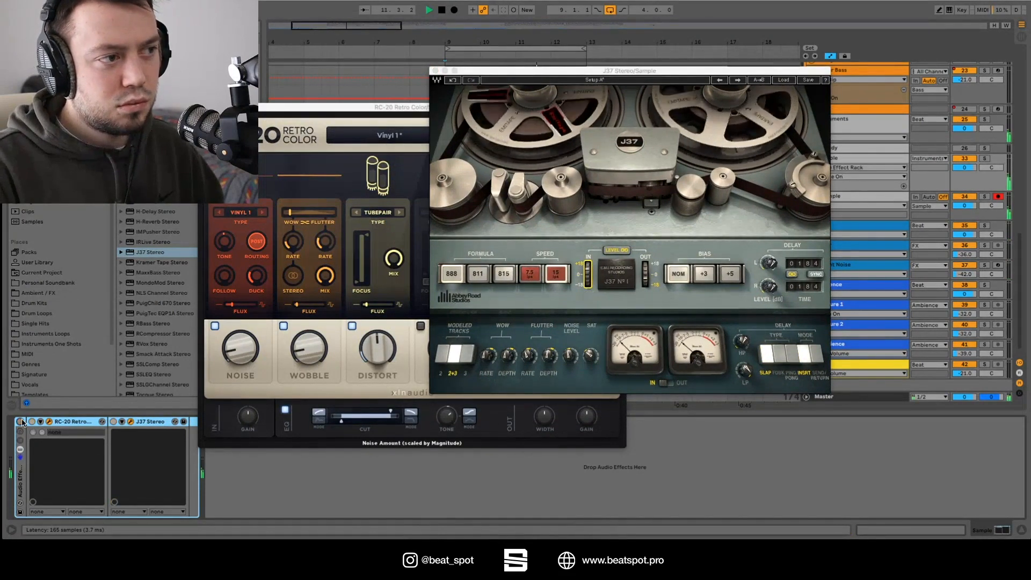
click(20, 422)
drag(211, 108, 259, 105)
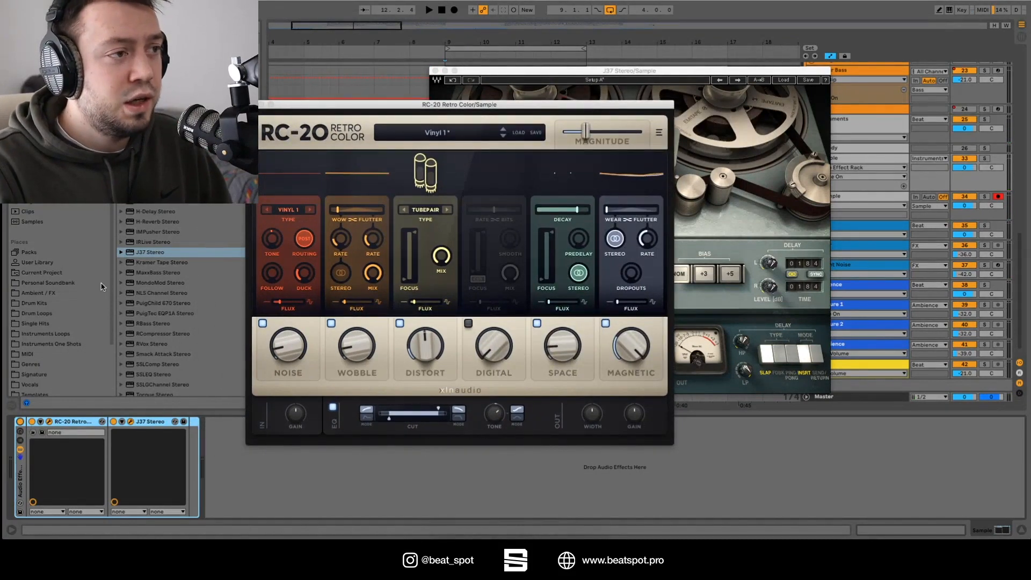
Step: Add Kramer Tape Stereo after J37 in the rack and compare the sample with the rack bypassed
click(145, 264)
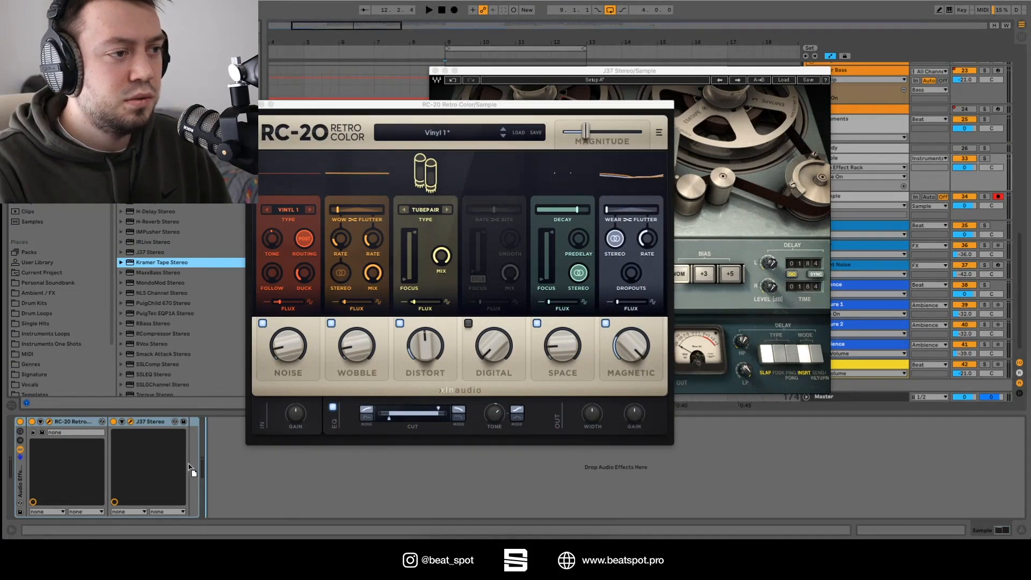
drag(190, 469, 191, 469)
key(space)
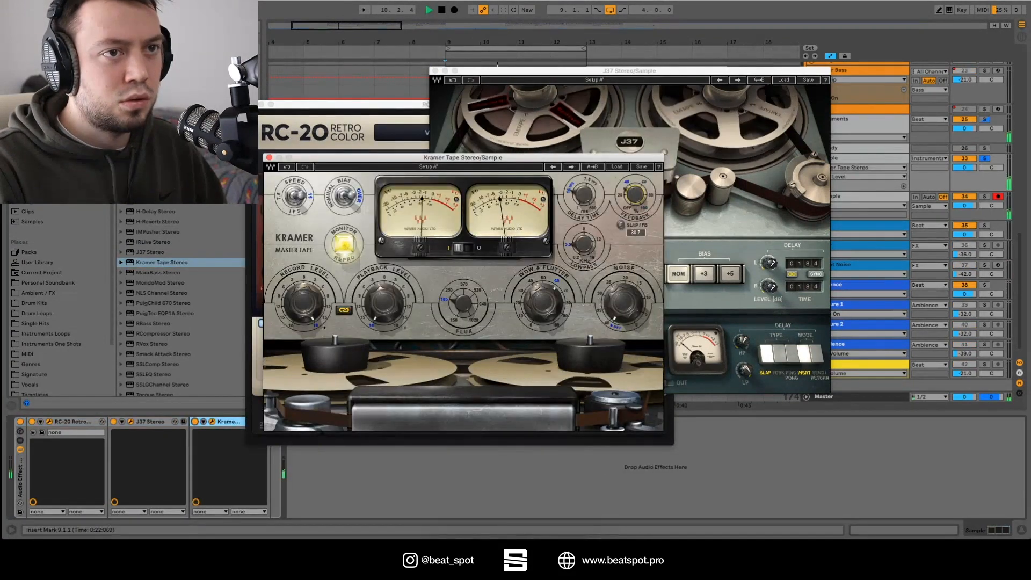
click(22, 422)
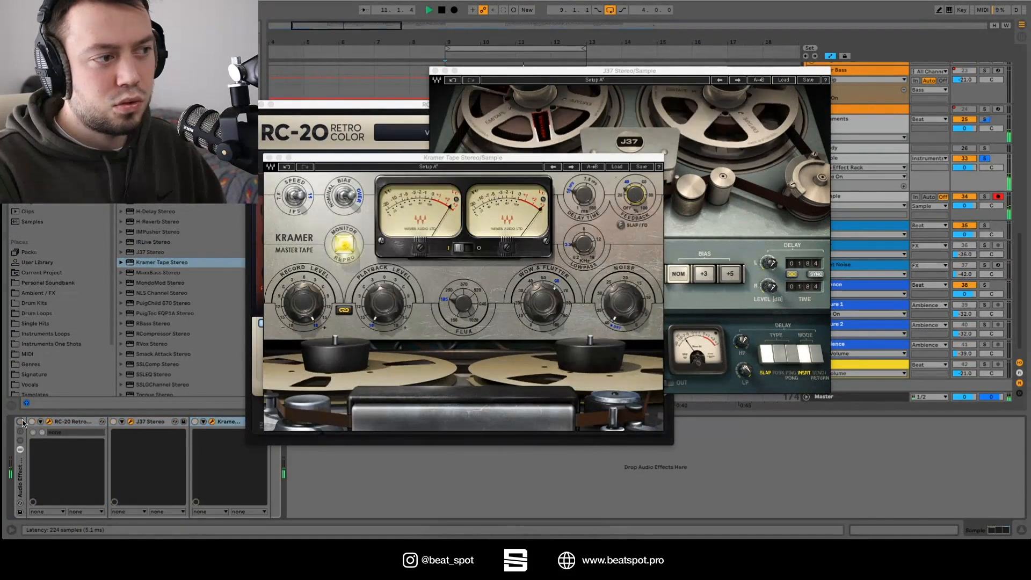
click(20, 422)
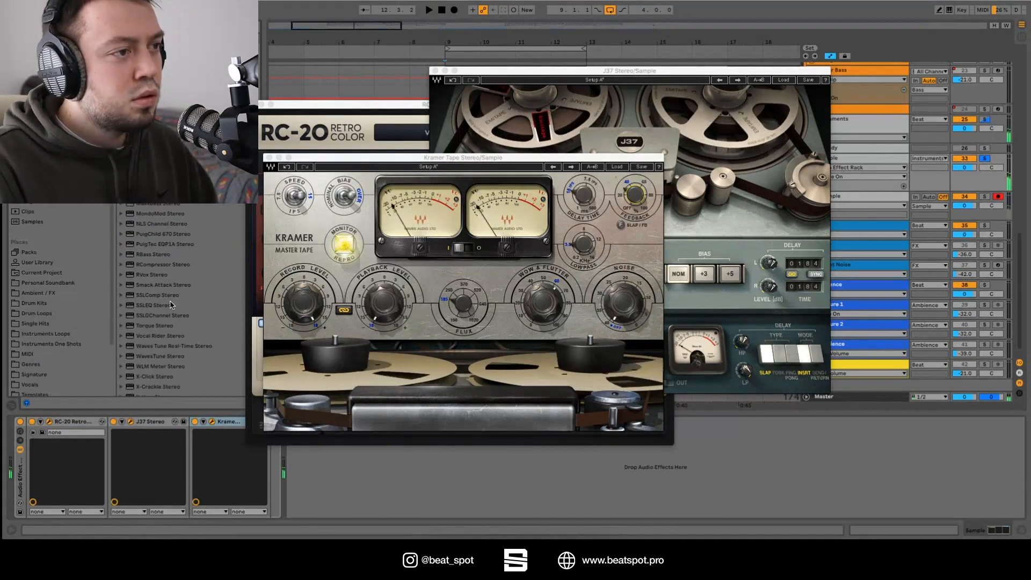
Step: Add PuigTec EQP1A Stereo after Kramer Tape in the rack and spread out the open plug-in windows
scroll(156, 300, down, 3)
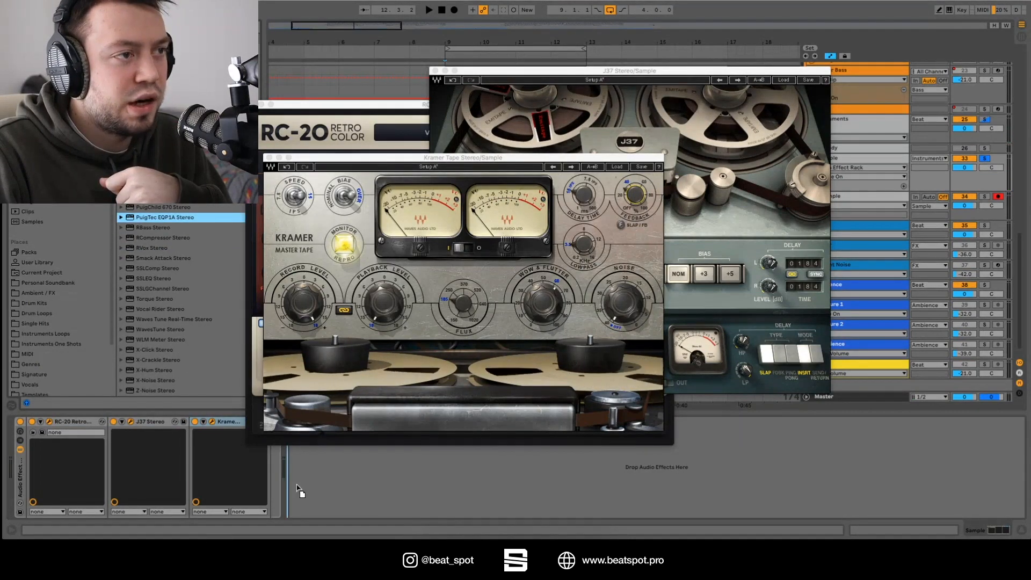
drag(297, 488, 260, 485)
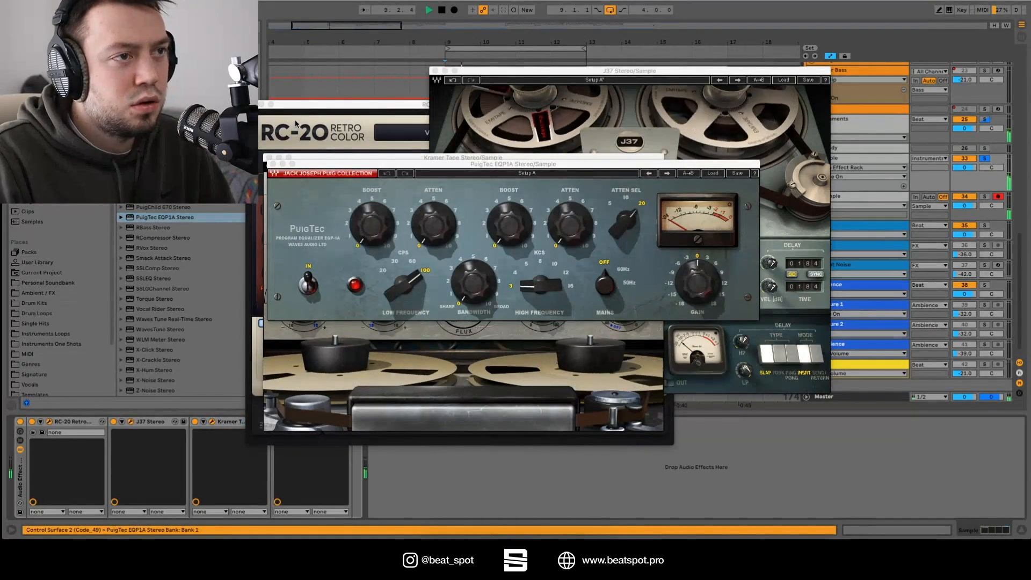
click(359, 163)
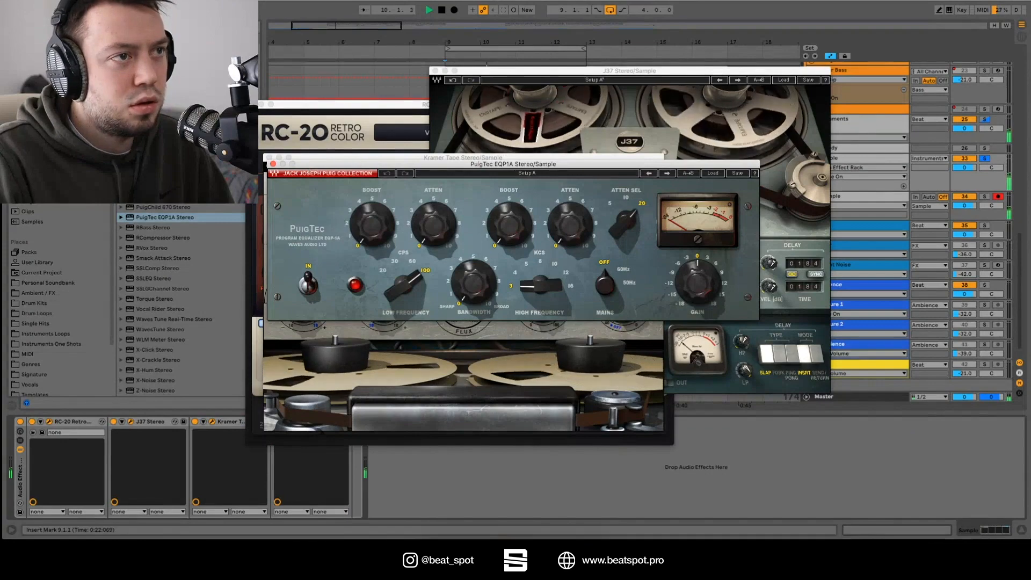
drag(359, 162, 514, 196)
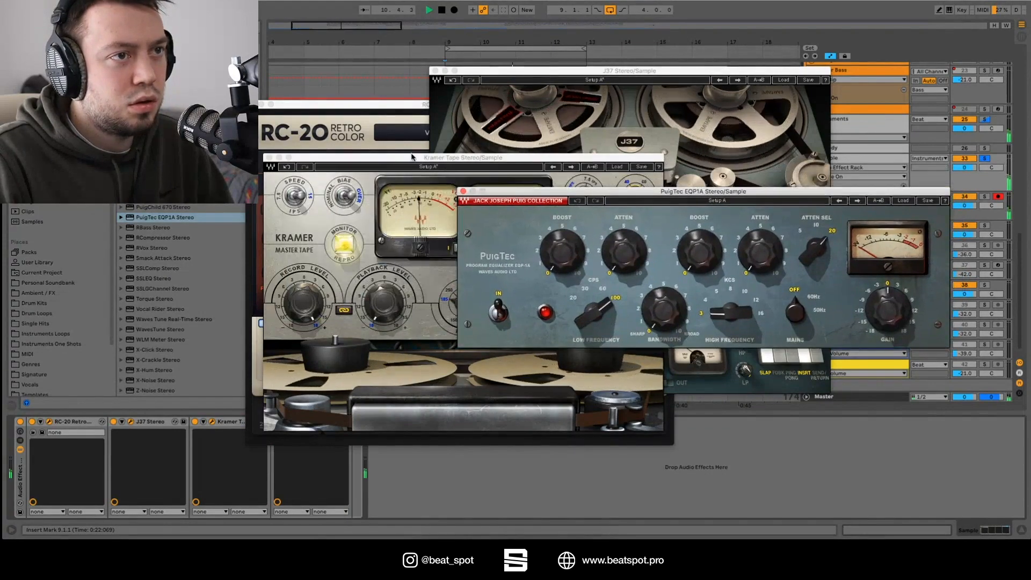
drag(354, 107, 260, 1)
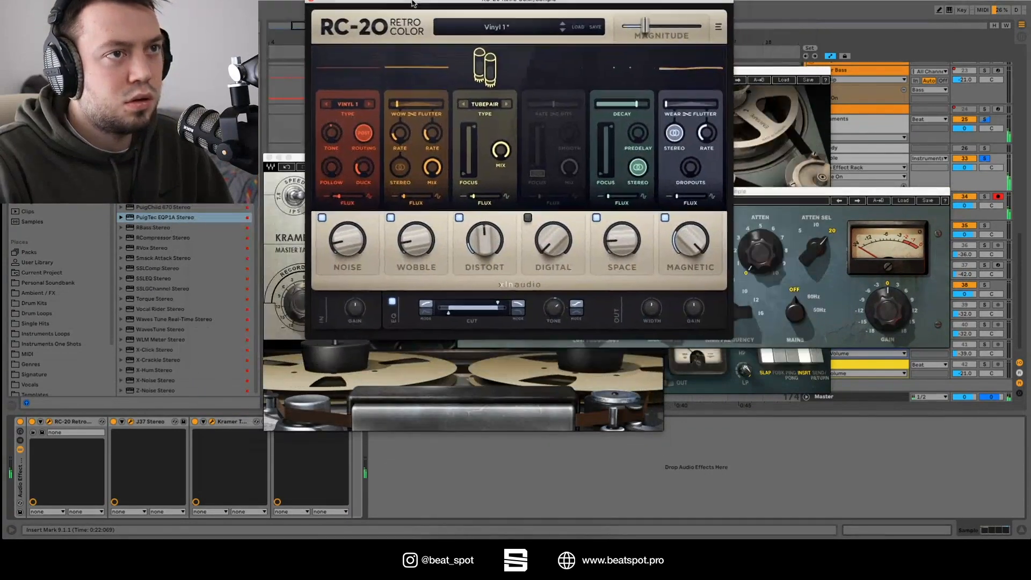
drag(721, 75, 859, 31)
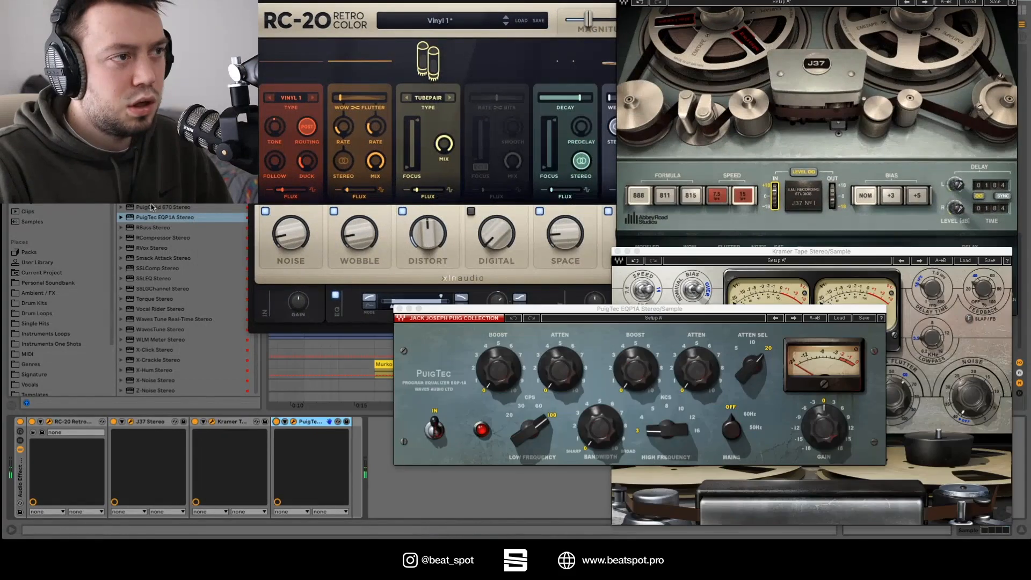
Step: Add PuigChild 670 Stereo at the end of the rack and compare the sample with the rack bypassed
drag(161, 207, 329, 493)
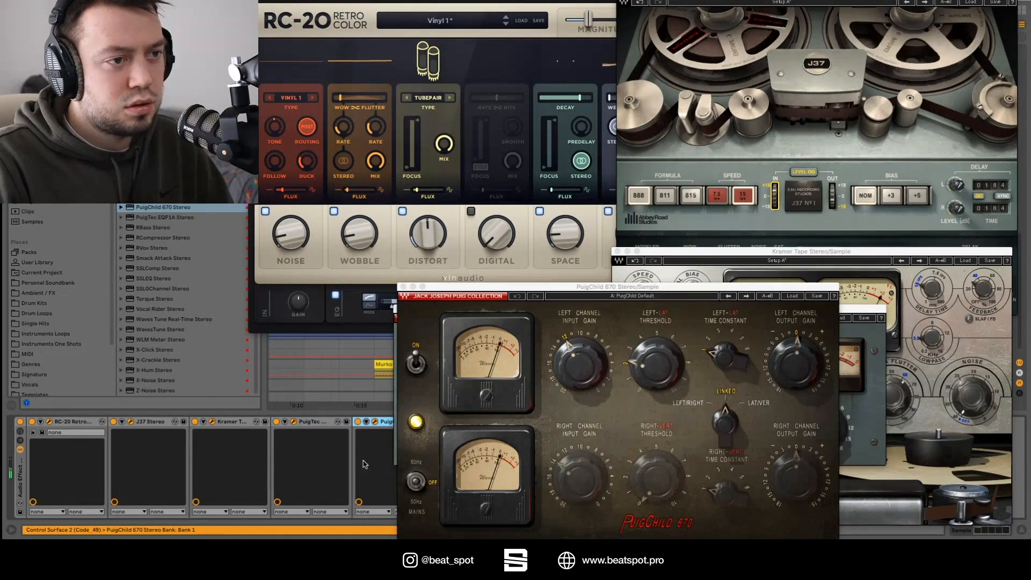
click(21, 422)
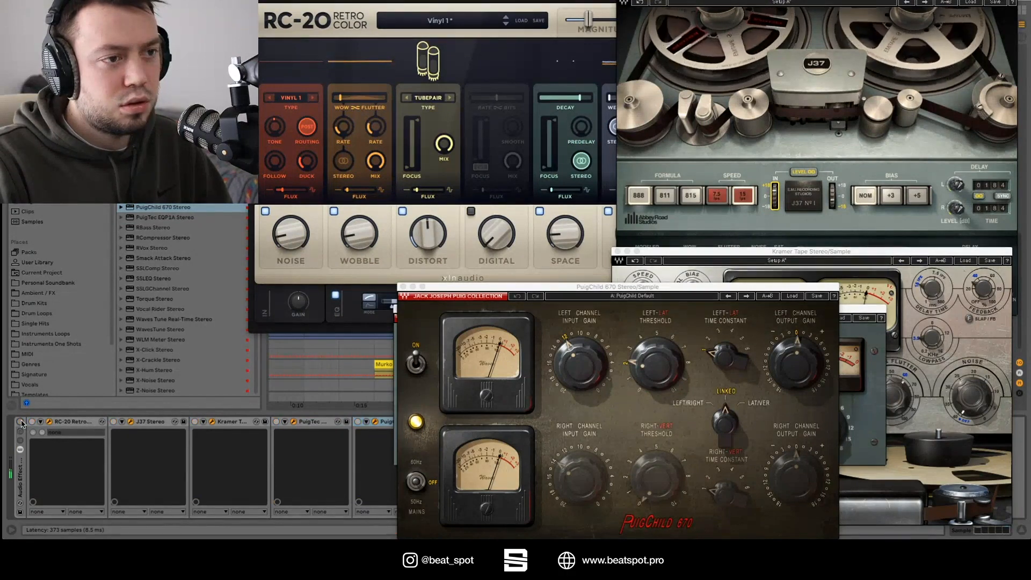
click(21, 422)
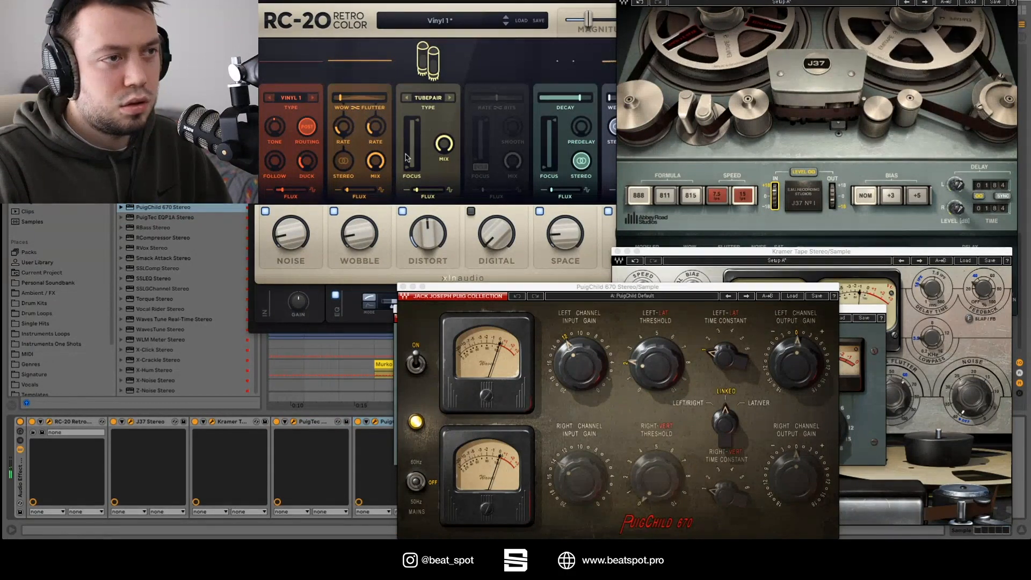
Step: Close the PuigChild 670, PuigTec EQP1A, J37 and Kramer Tape plug-in windows
click(403, 286)
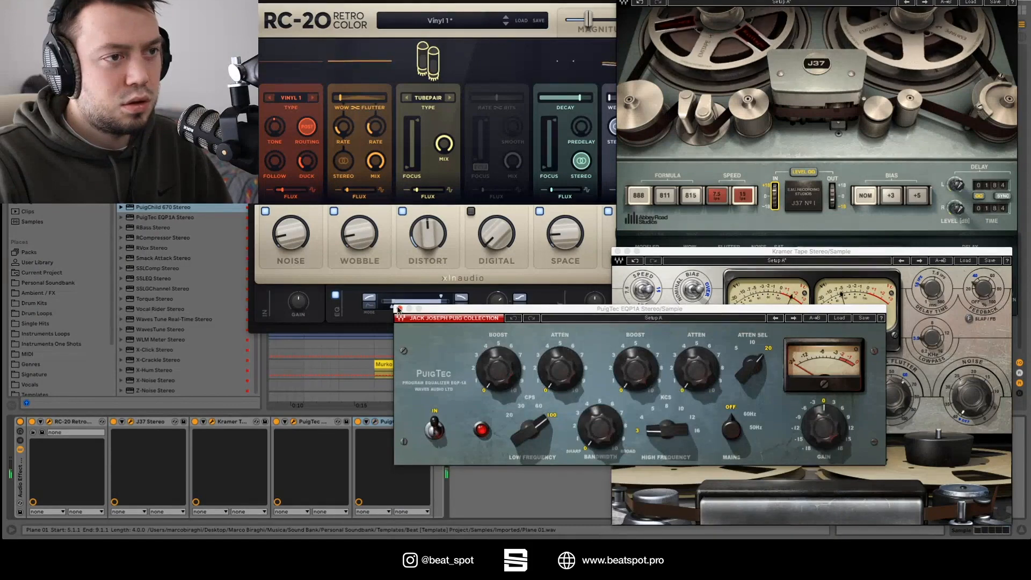
click(400, 309)
click(131, 421)
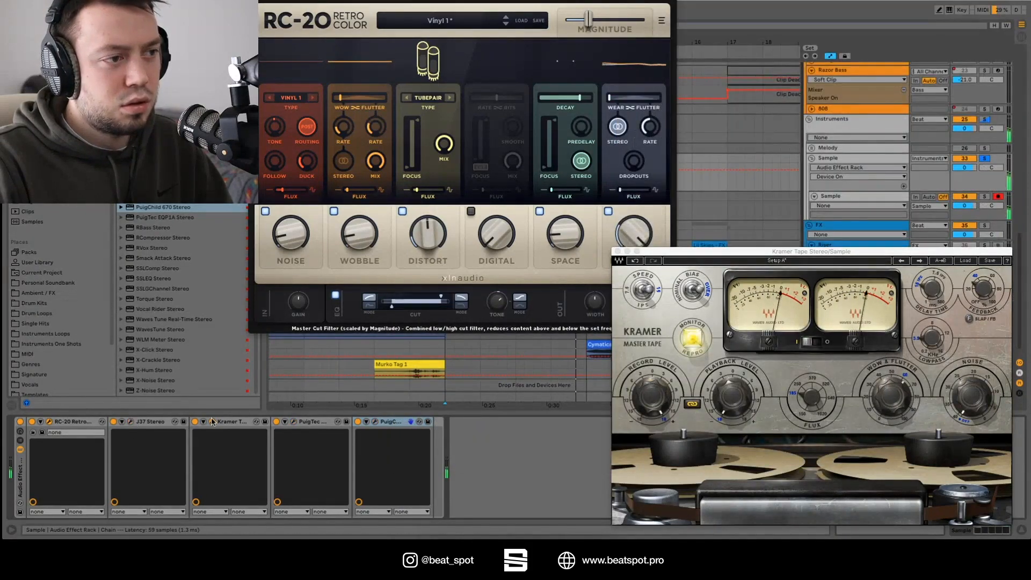
click(212, 422)
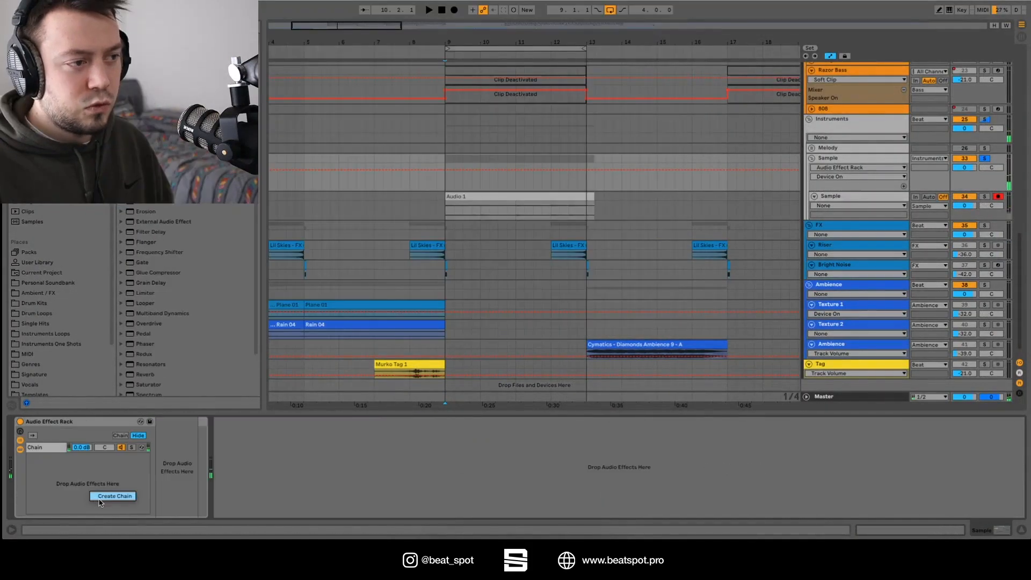
Step: Add a second, empty chain to the Audio Effect Rack at -6.0 dB and play the sample through both chains
click(111, 497)
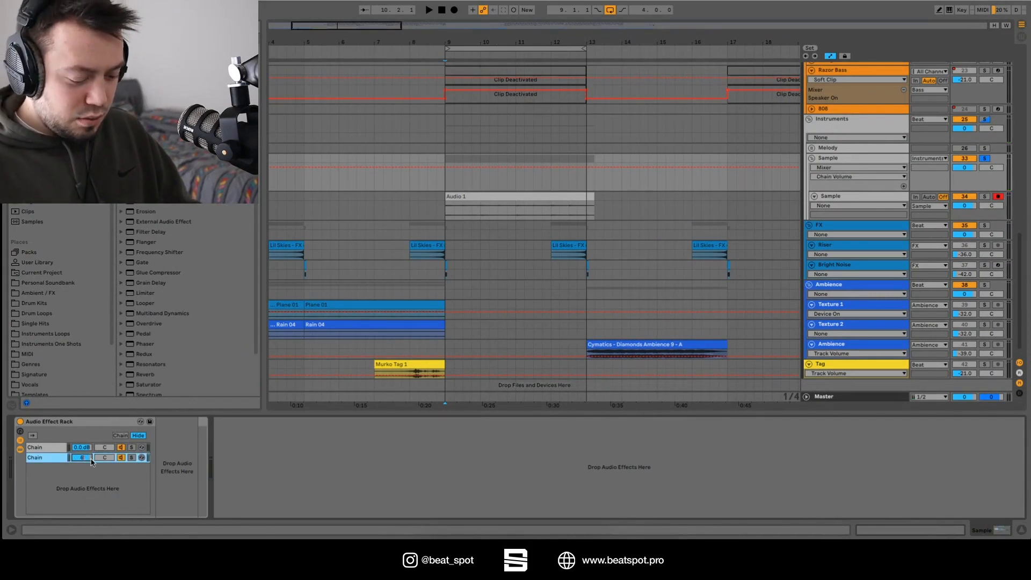
click(86, 447)
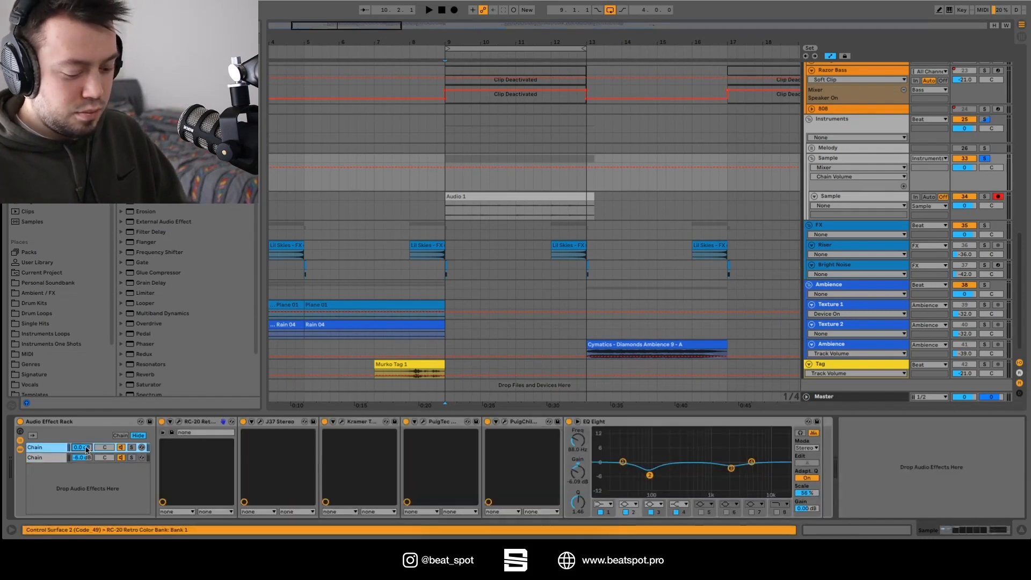
key(space)
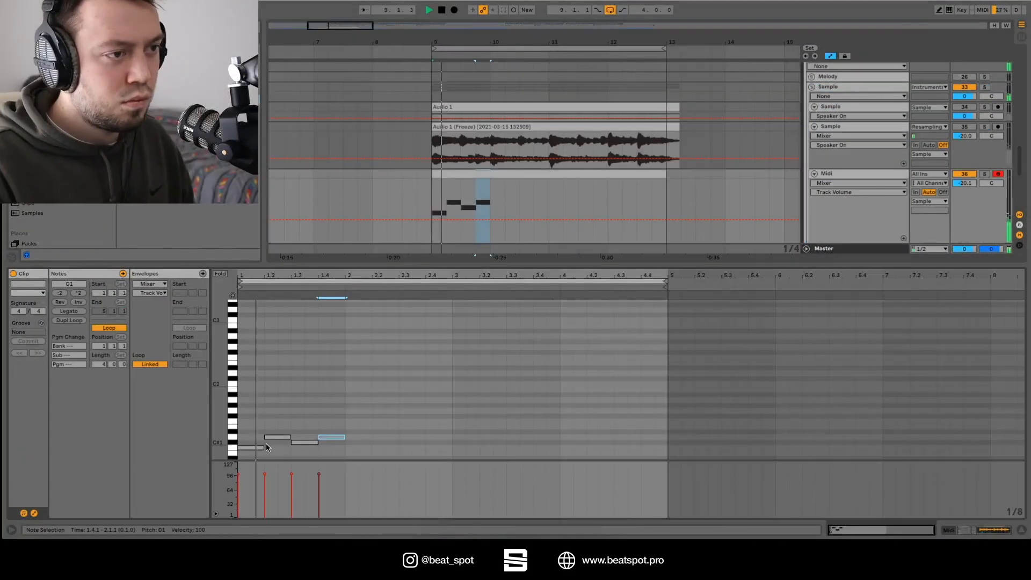
Step: Extend the slice-triggering MIDI pattern through its second bar with four higher one-beat notes
click(358, 426)
click(412, 421)
click(385, 421)
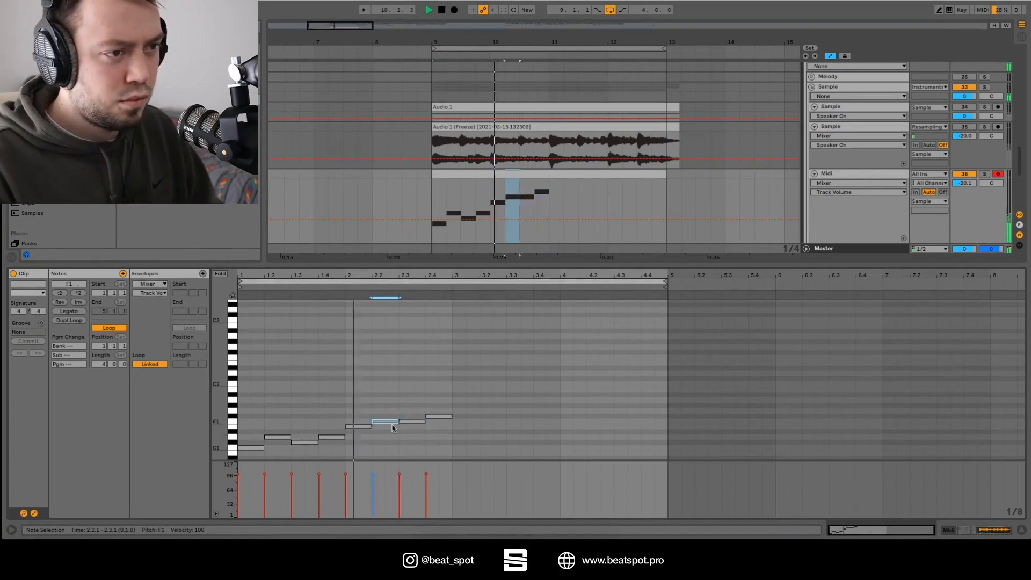
click(411, 421)
key(Up)
click(438, 416)
key(Up)
Step: Duplicate the two-bar note pattern into bars 3 and 4 and transpose the copy upward to trigger the later slices
key(ctrl+a)
key(ctrl+d)
key(Up)
key(Up)
key(Up)
key(Up)
key(Up)
key(Up)
key(Up)
key(Up)
click(385, 421)
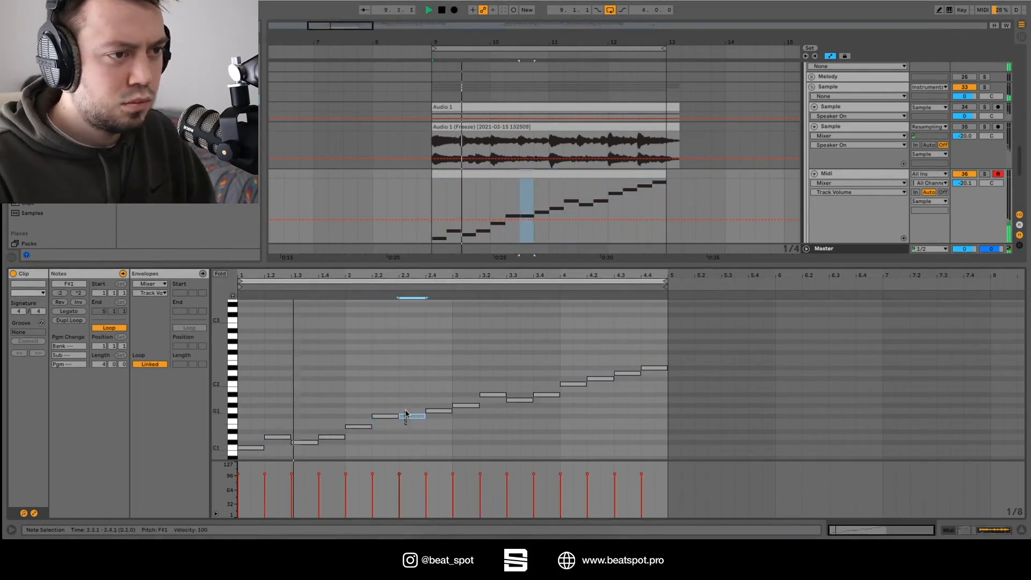
click(627, 373)
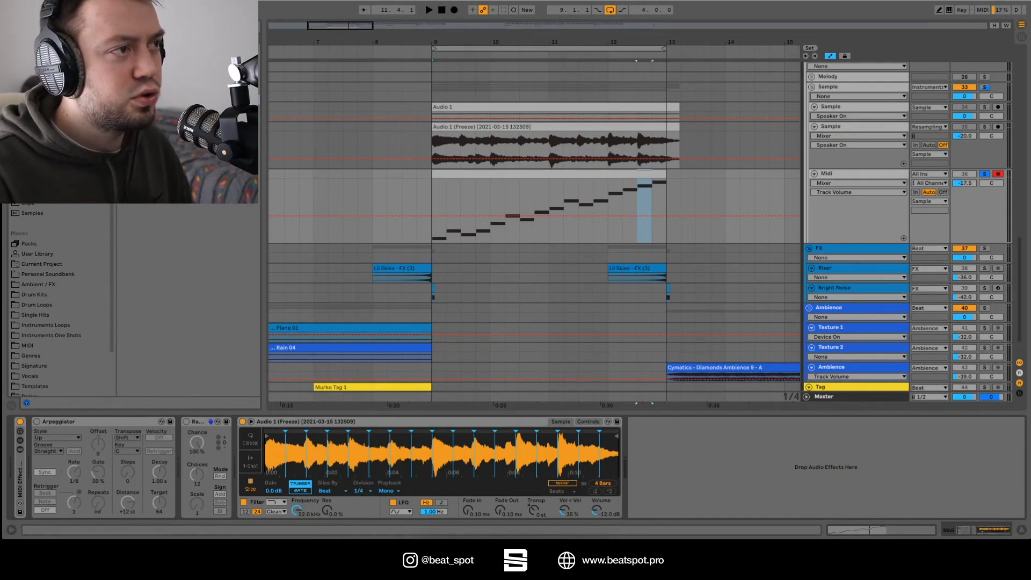
Step: Filter the lows of the sliced Midi track with two stacked EQ Eight low-cut bands around 180 Hz
click(37, 162)
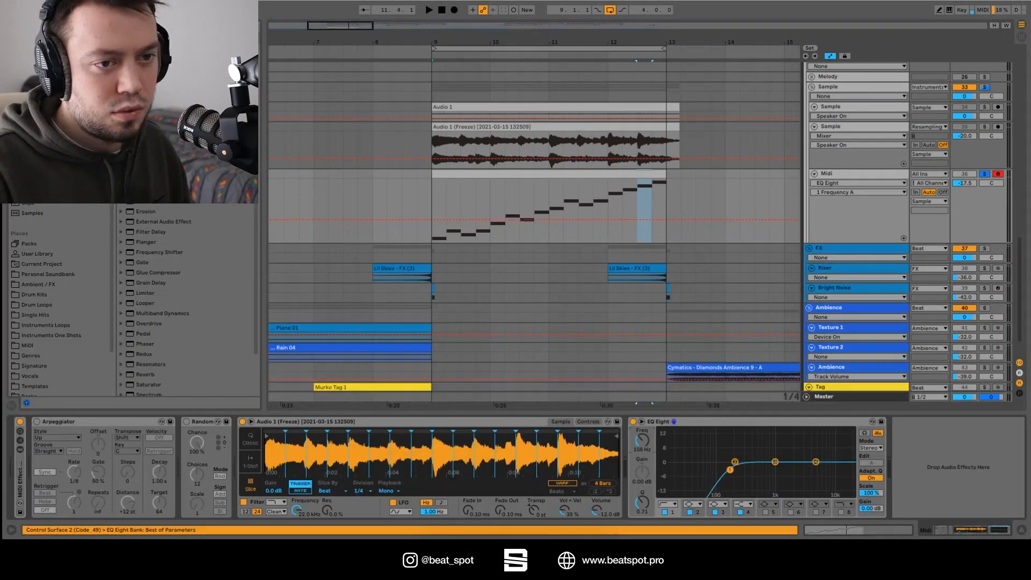
key(space)
drag(646, 450, 646, 447)
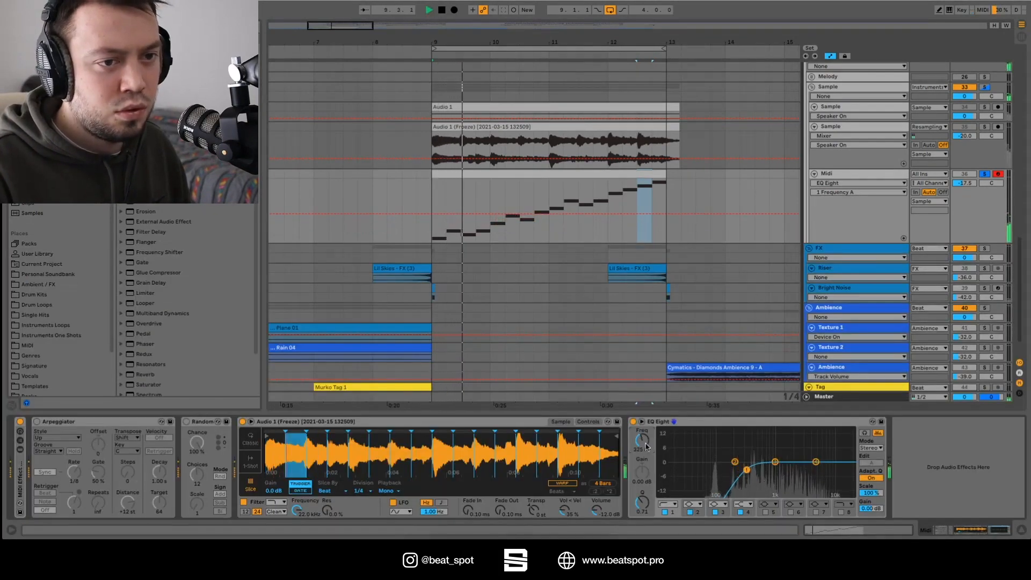
click(693, 505)
click(693, 442)
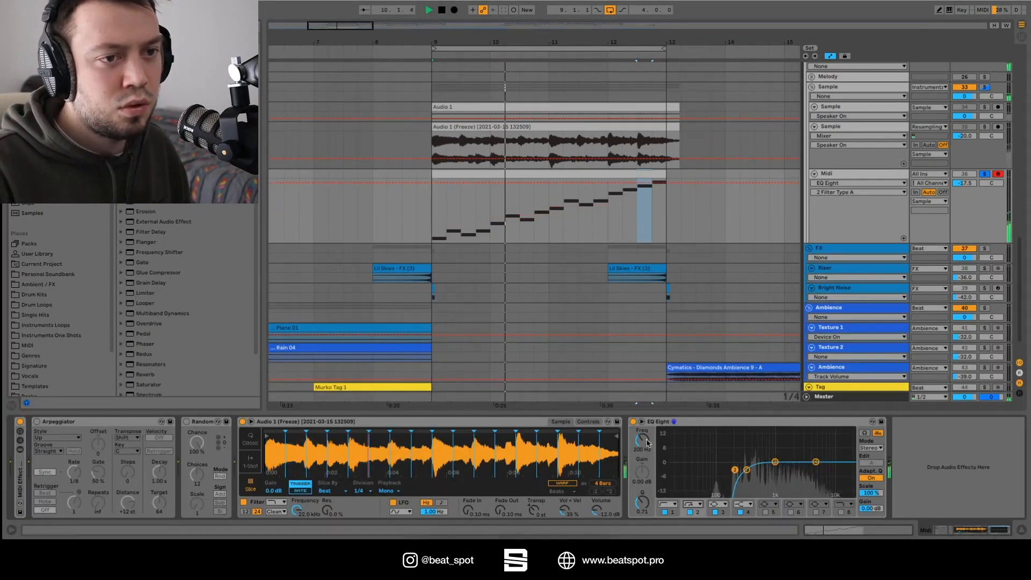
drag(646, 446, 647, 451)
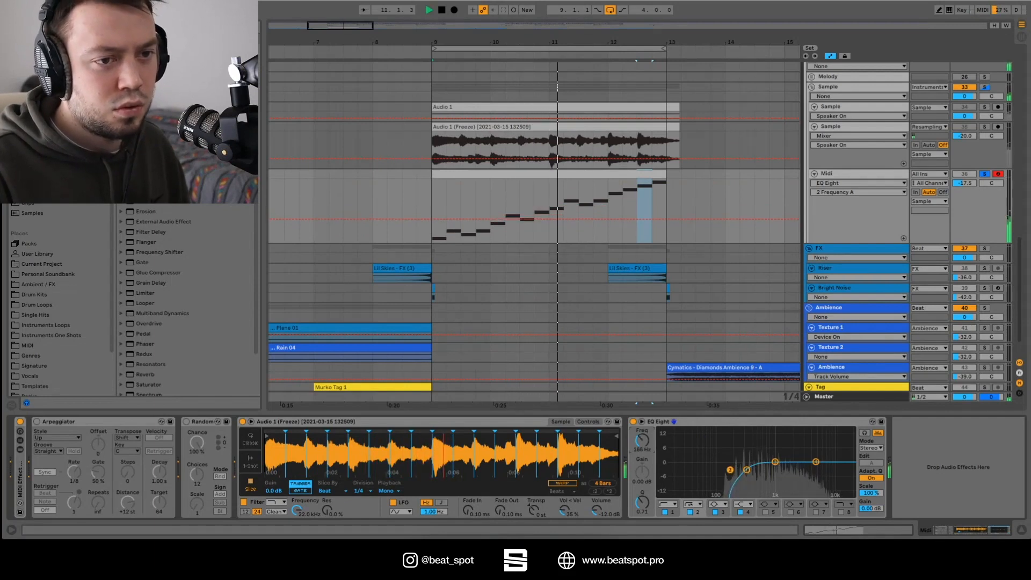
click(747, 470)
drag(643, 445, 642, 447)
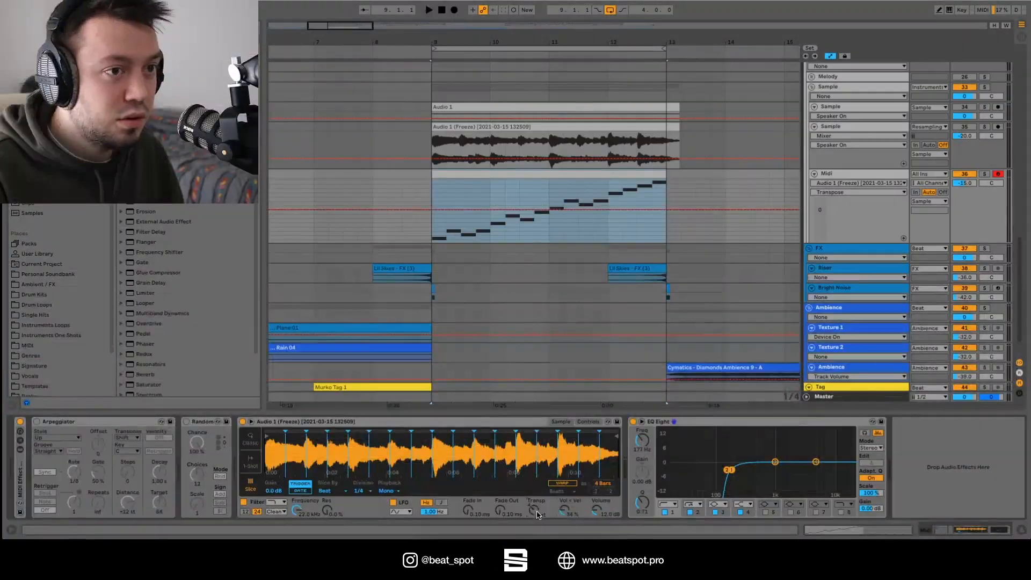
Step: Play the four-bar loop and examine the chopped Keys clips and the 808 bass notes
key(space)
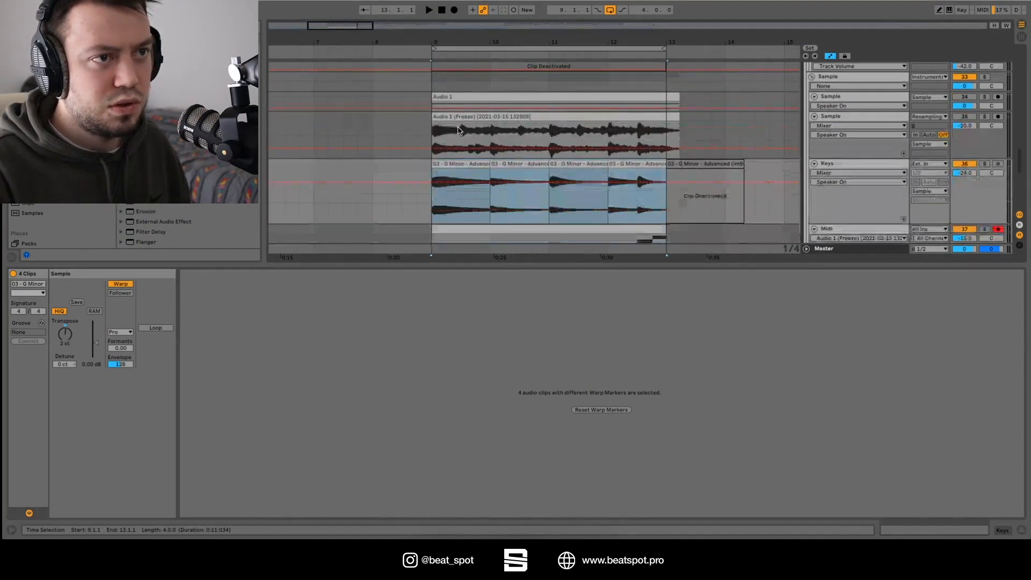
scroll(966, 137, down, 1)
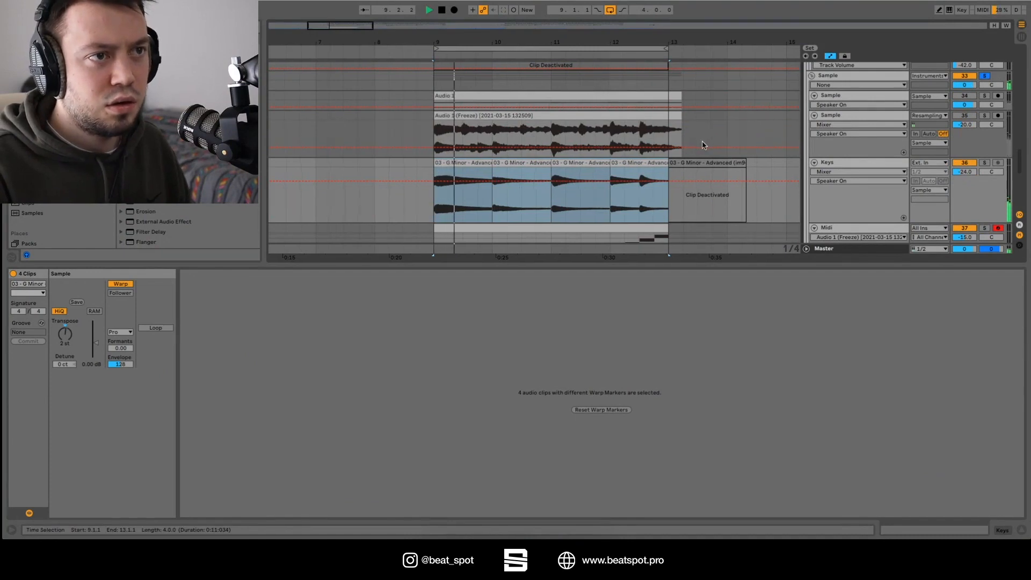
scroll(704, 145, down, 1)
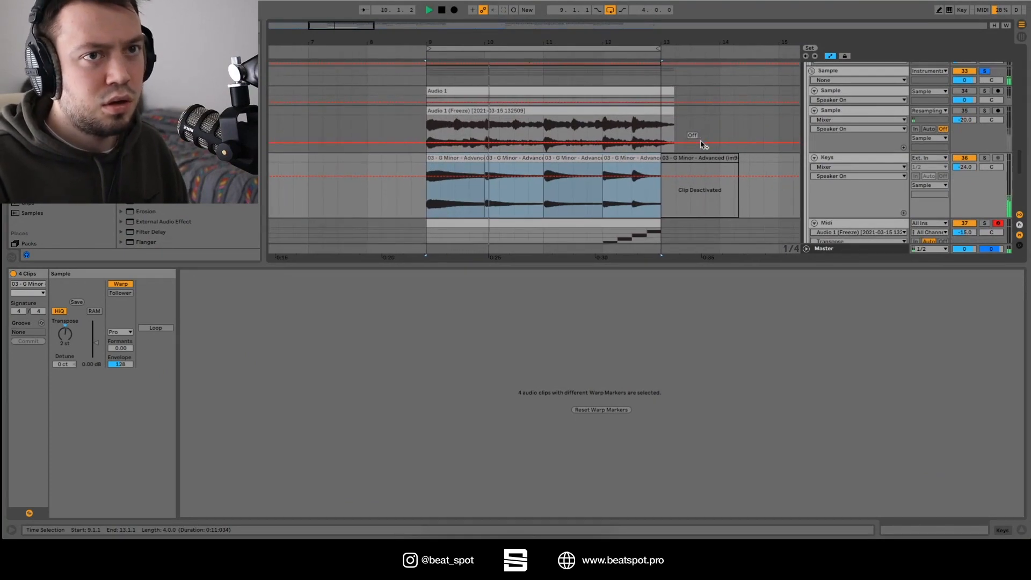
click(514, 188)
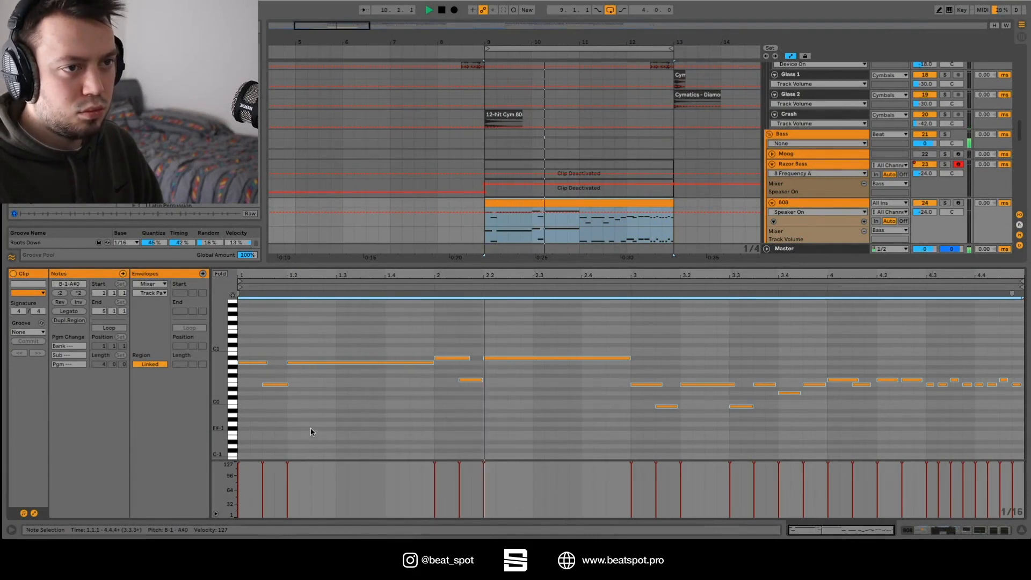
mouse_move(220, 384)
mouse_down()
mouse_move(208, 407)
mouse_move(221, 376)
mouse_up()
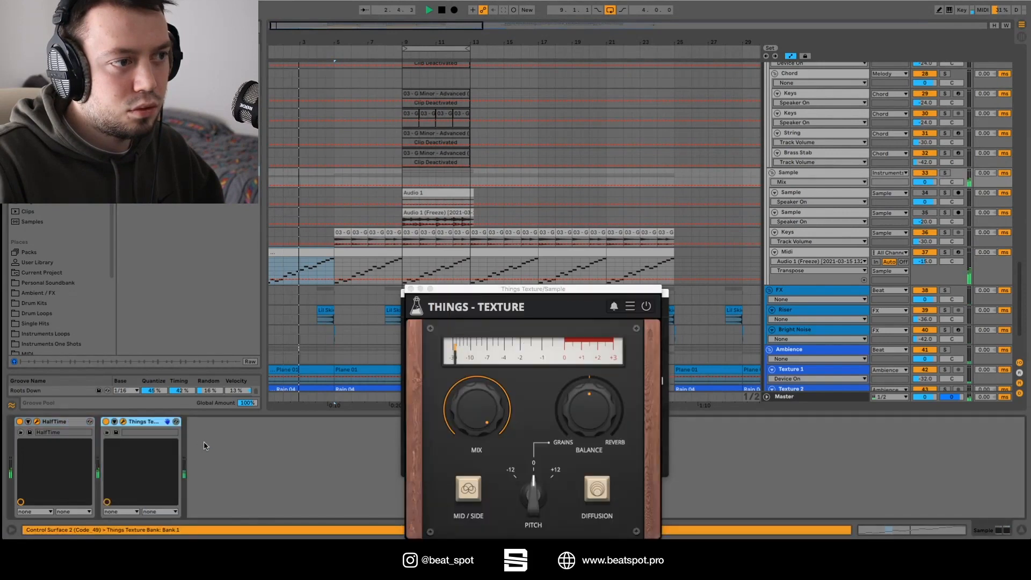
Step: Lower the Things Texture mix on the Sample group and bring in Backmask after it
drag(475, 408, 452, 479)
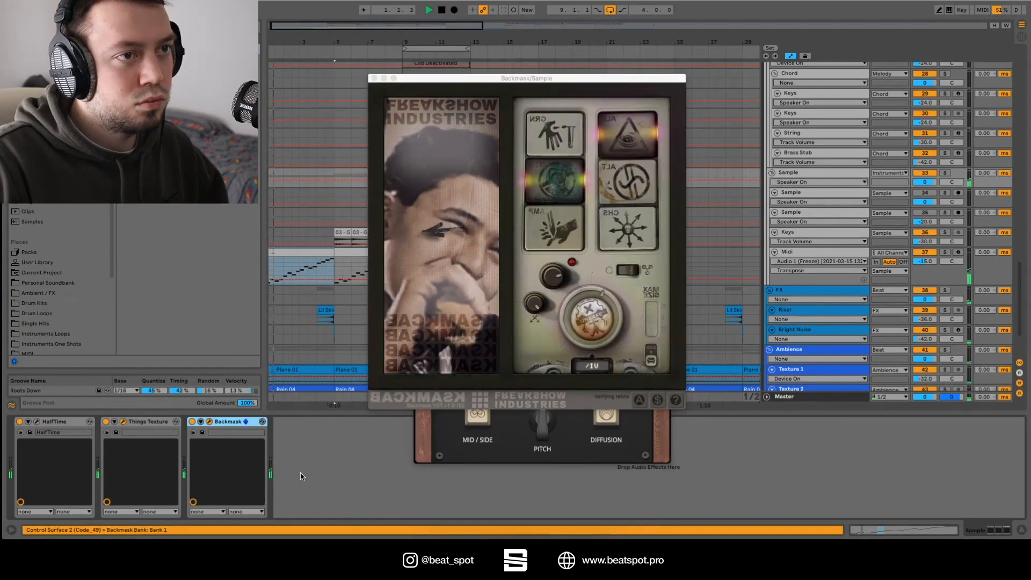
click(534, 304)
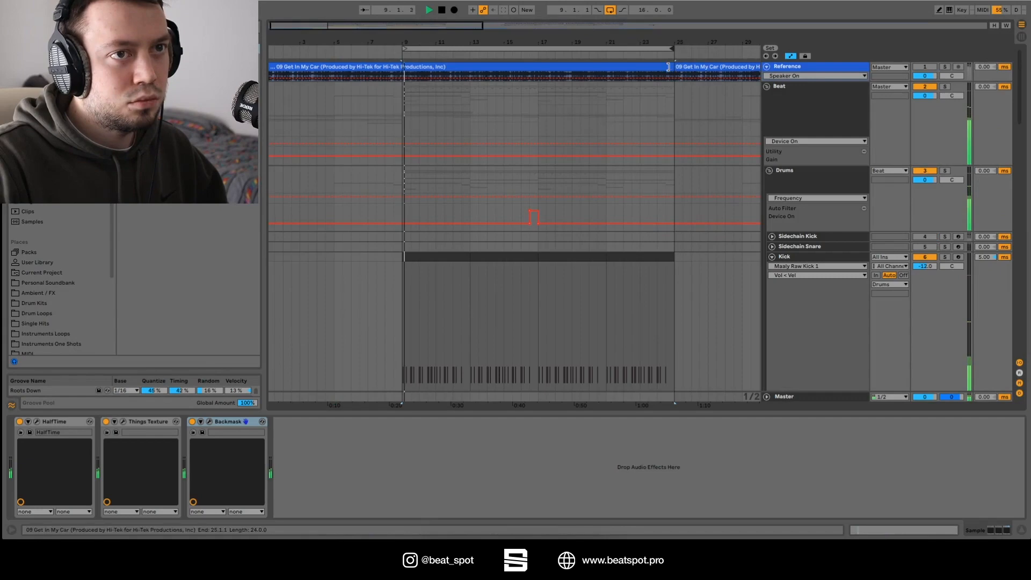
Step: Play the full beat from bar 9 and go from the drum tracks to the resampled Sample track
scroll(460, 258, down, 10)
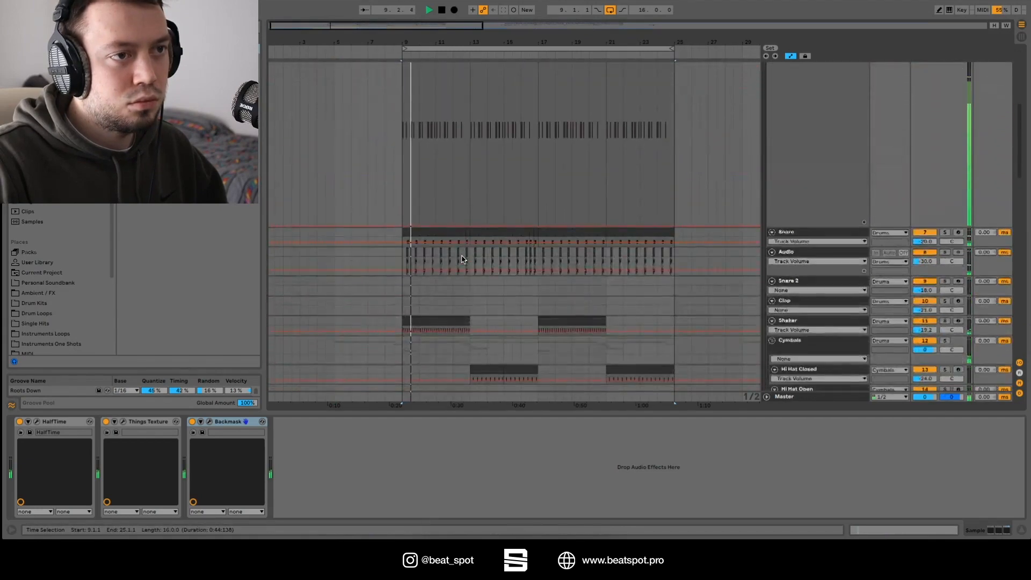
scroll(603, 249, down, 12)
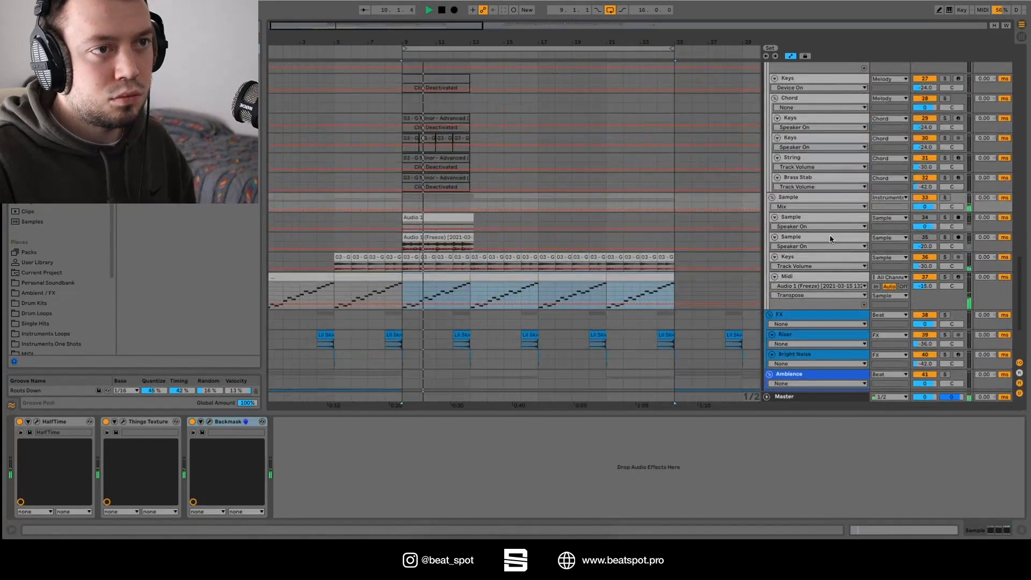
click(827, 241)
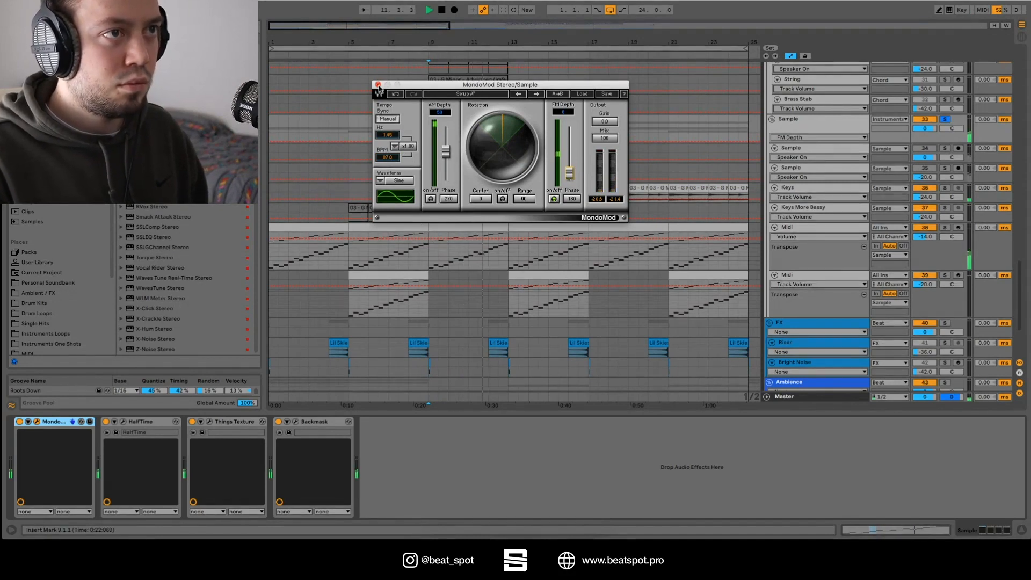
Step: Add the Cheesy Speaker EQ preset after Backmask, set its low cut to about 260 Hz and compare with it bypassed
click(378, 84)
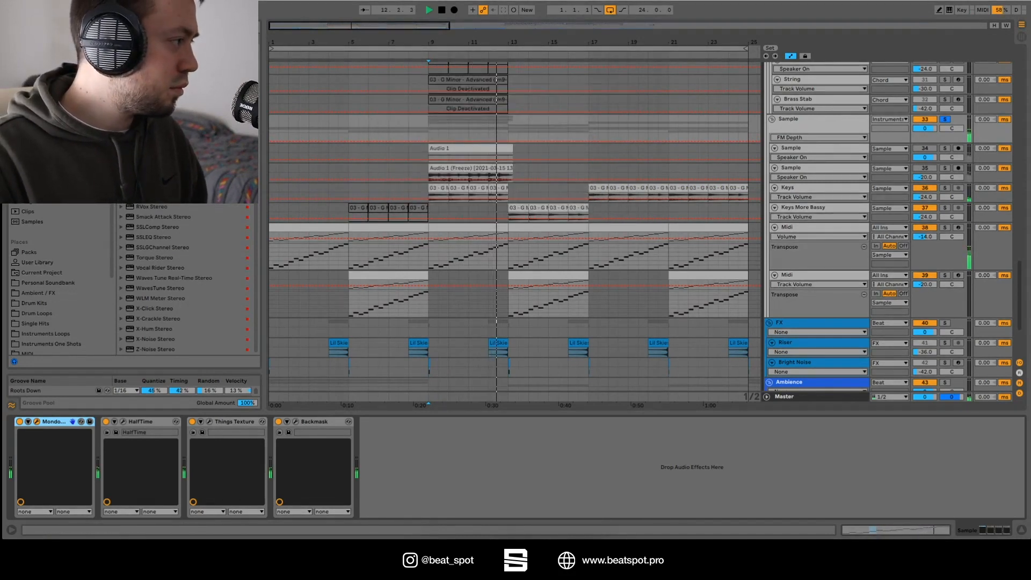
key(space)
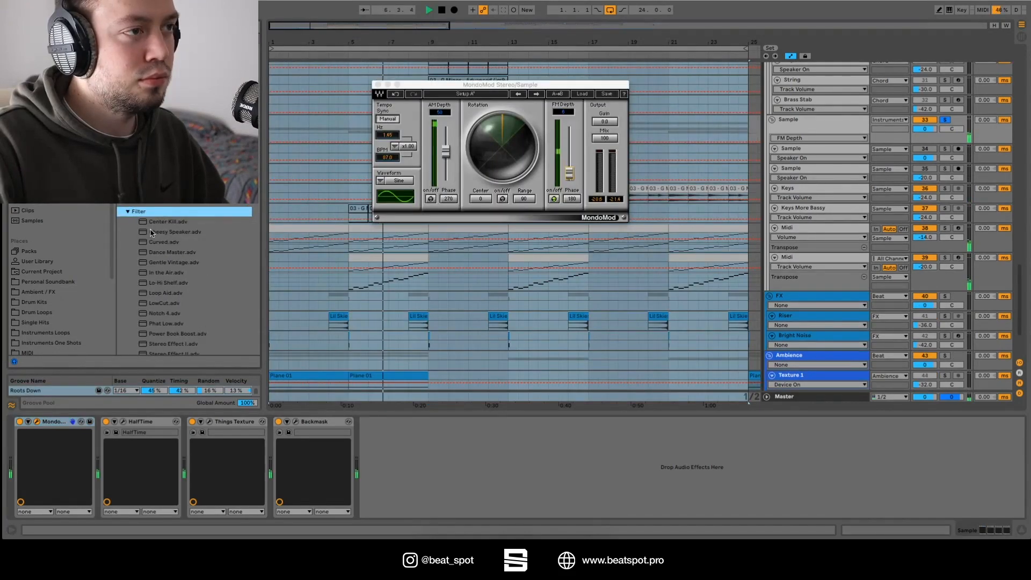
drag(152, 233, 381, 457)
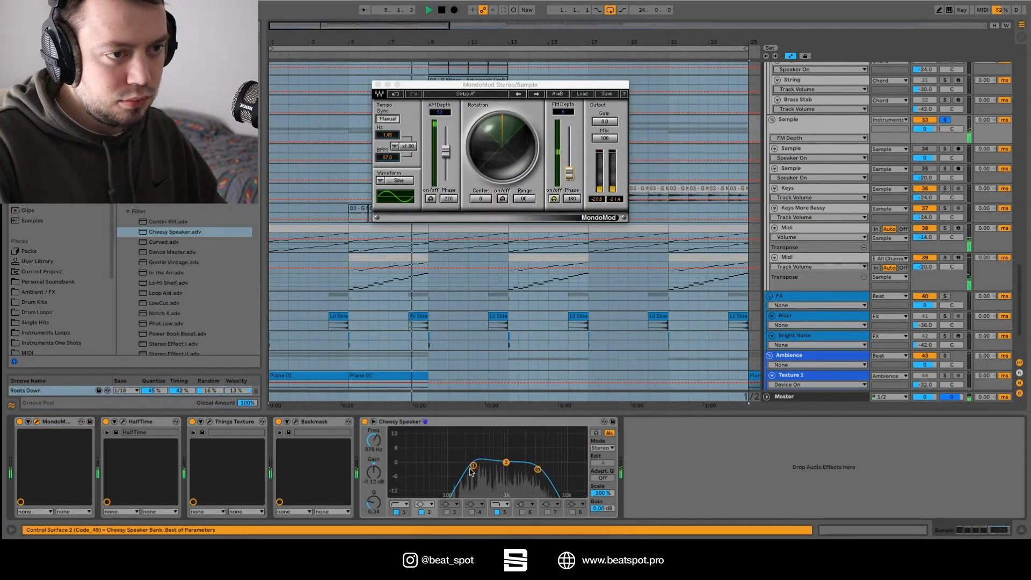
drag(473, 466, 473, 467)
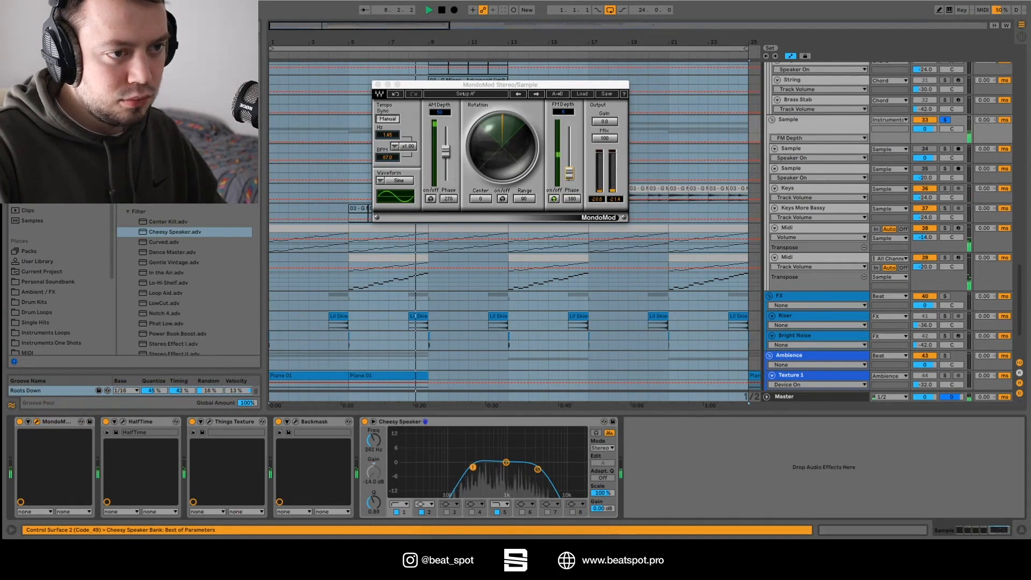
click(364, 422)
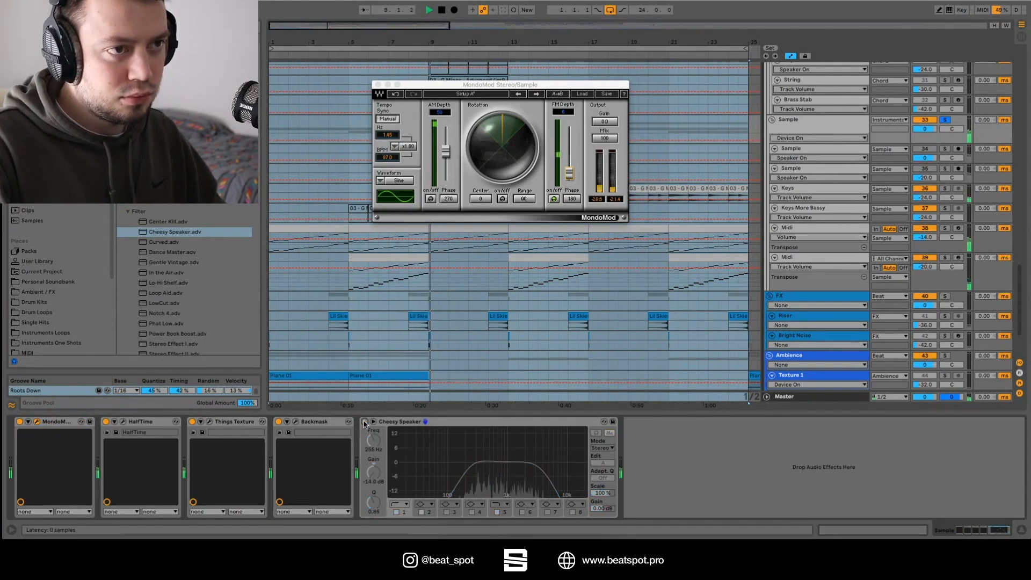
click(943, 121)
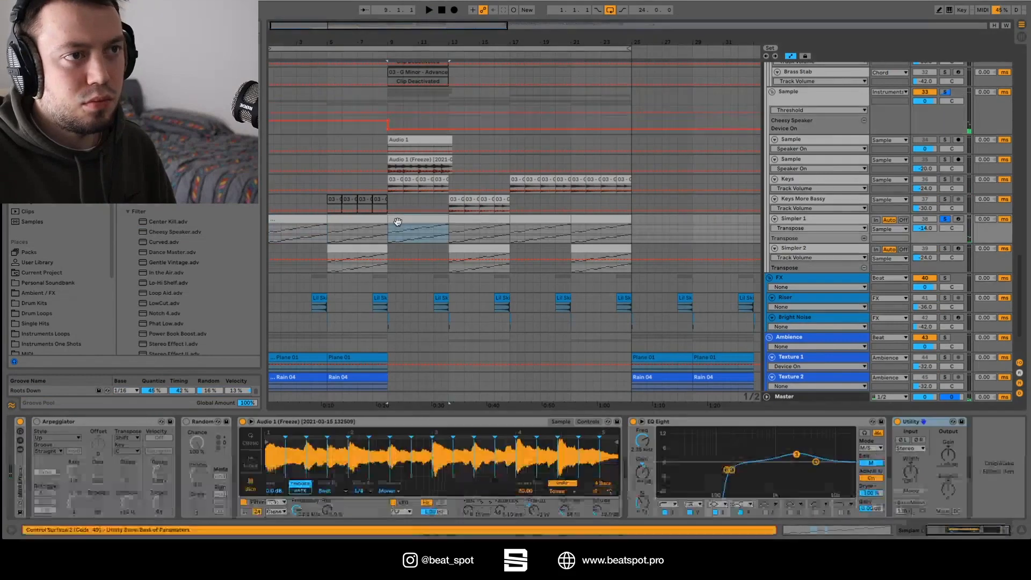
Step: Unsolo Simpler 1 and adjust the Sample group's kick-sidechained Compressor threshold, lowering it to about -53 dB and raising it again
click(945, 218)
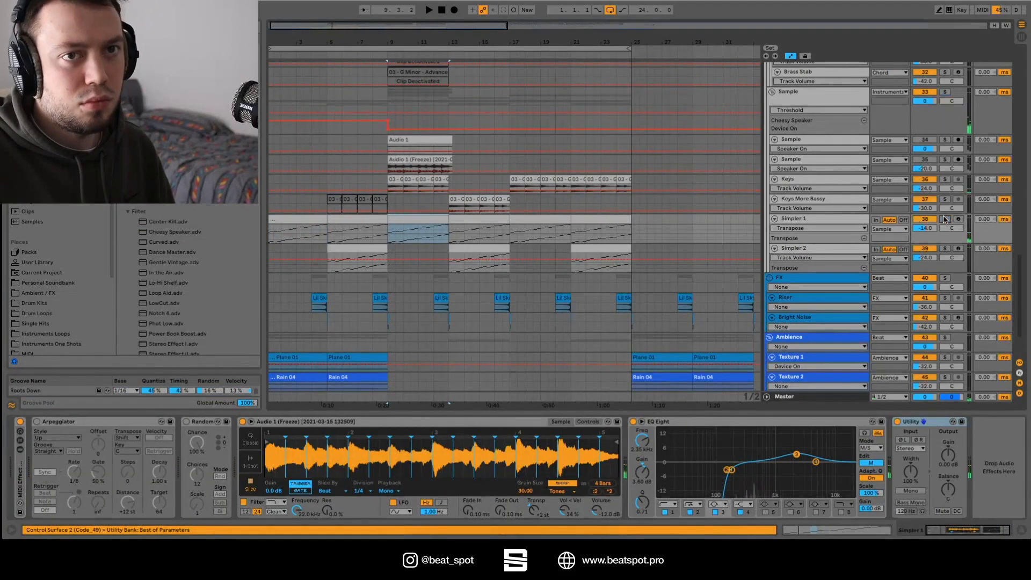
click(789, 105)
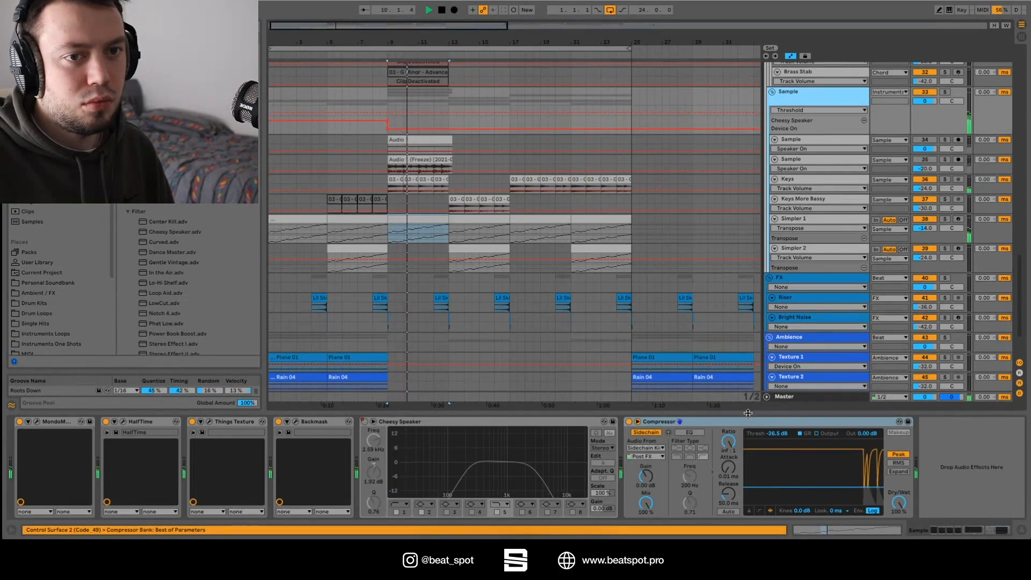
drag(787, 488, 787, 507)
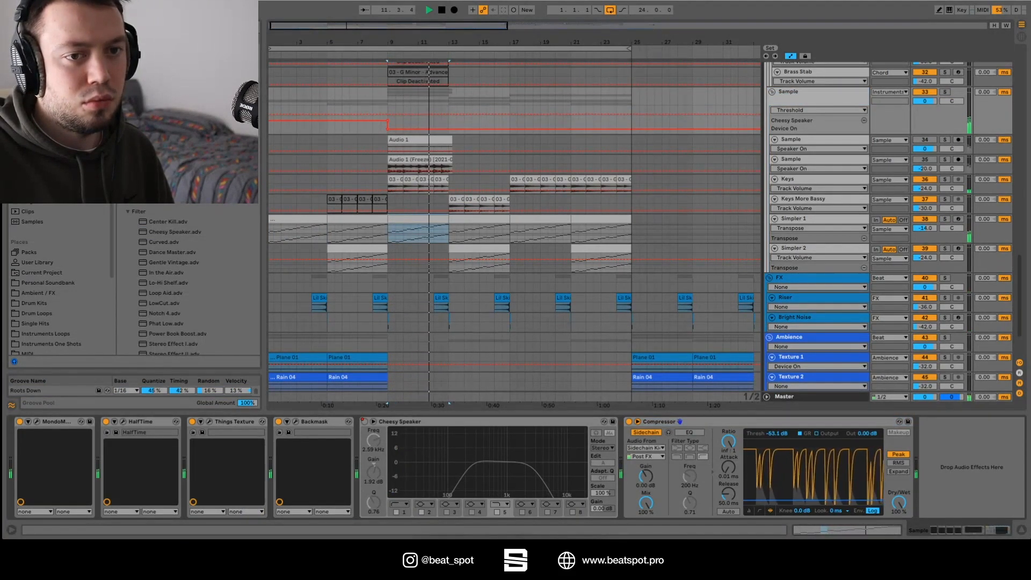
drag(787, 505, 788, 498)
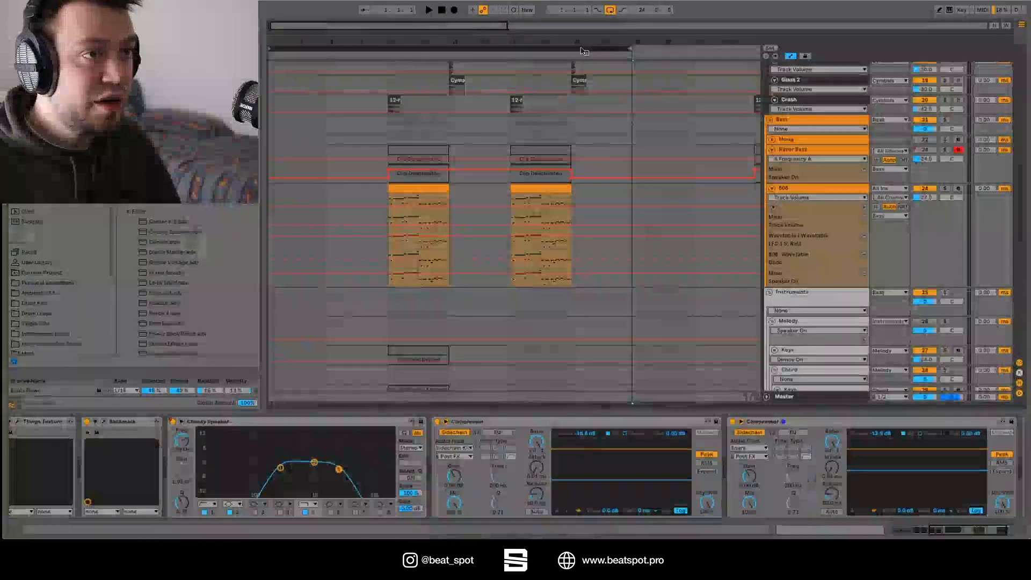
scroll(831, 160, down, 5)
scroll(832, 160, down, 5)
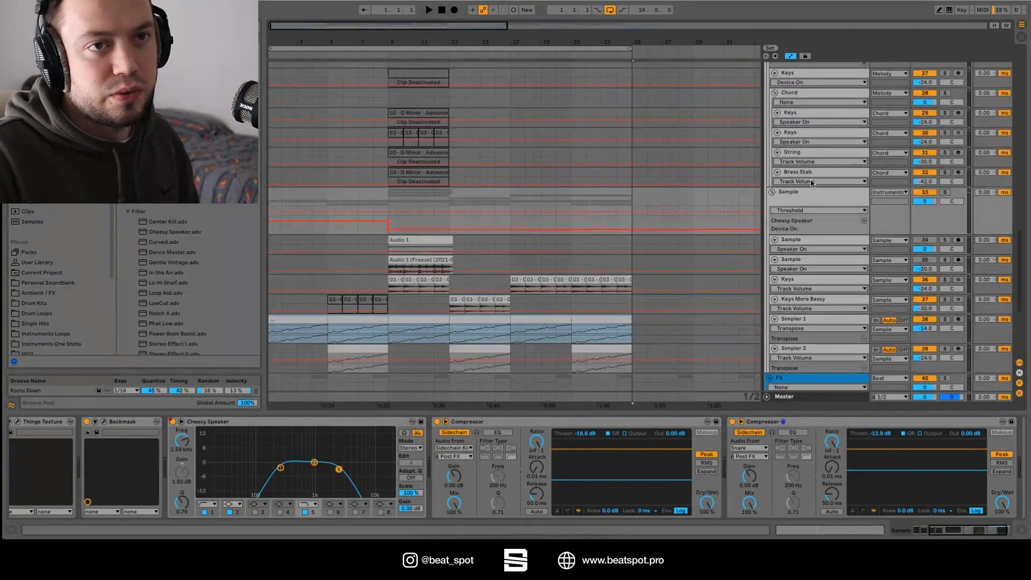
Step: Review the Sample group's effect chain in order, checking MondoMod, HalfTime, Things Texture and Backmask, up to the two sidechained Compressors
click(419, 467)
scroll(419, 467, left, 4)
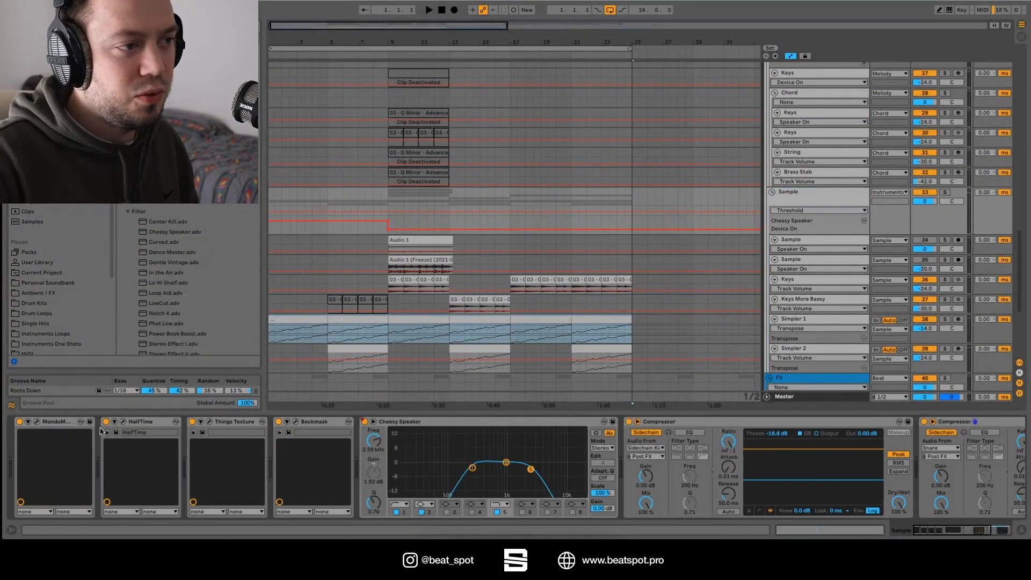
click(38, 423)
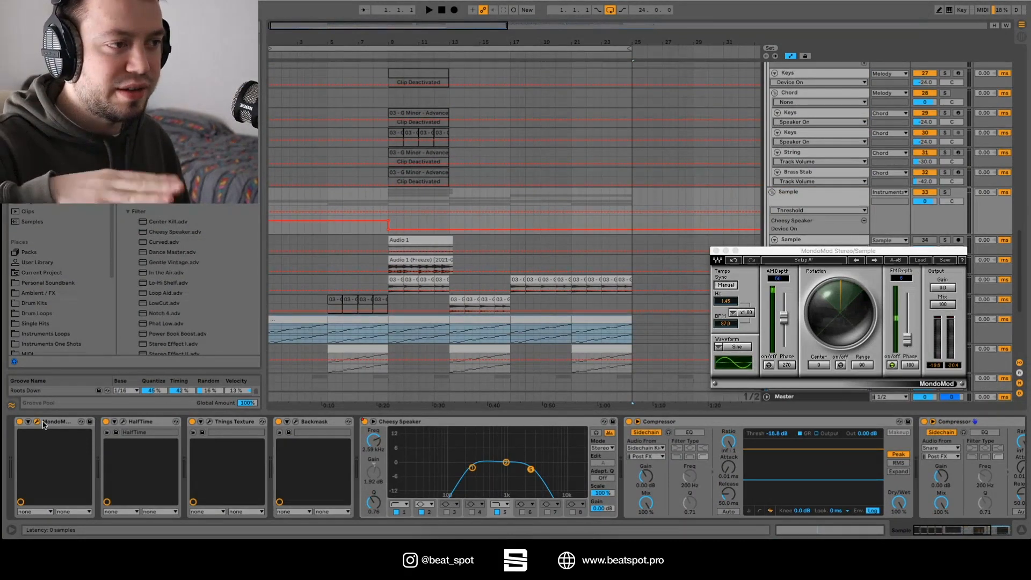
click(38, 424)
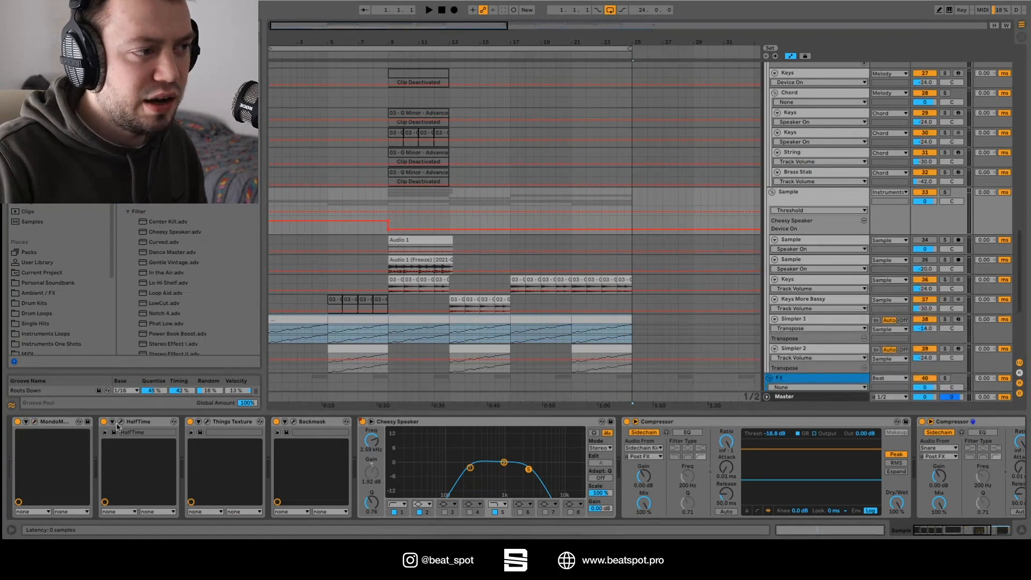
click(120, 423)
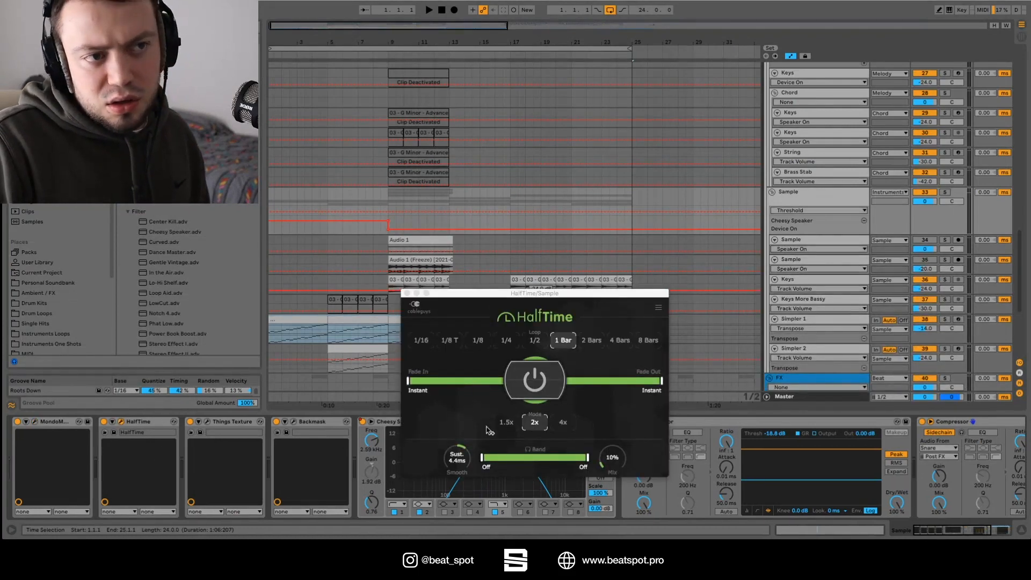
click(120, 423)
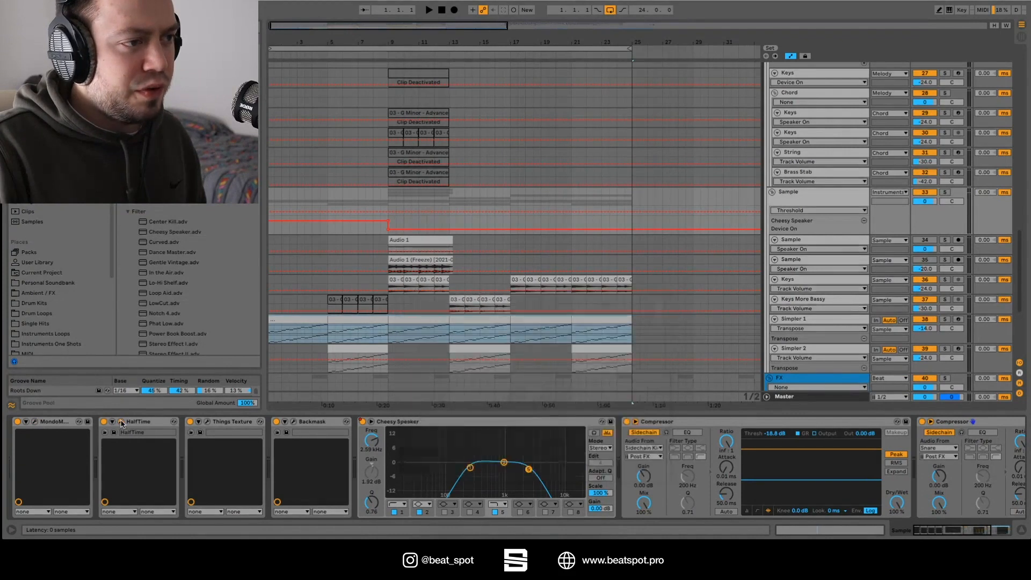
click(207, 422)
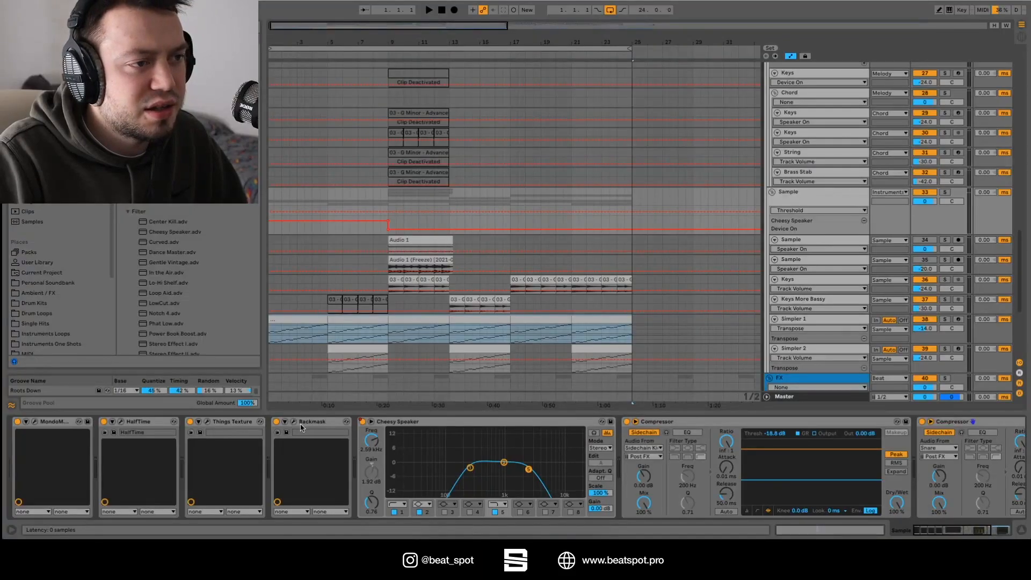
click(294, 422)
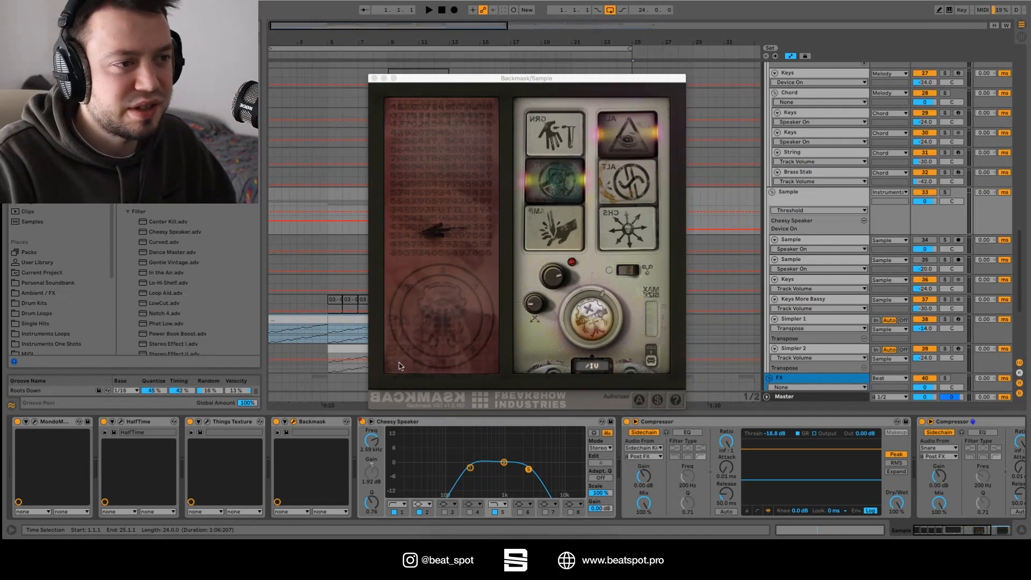
click(293, 422)
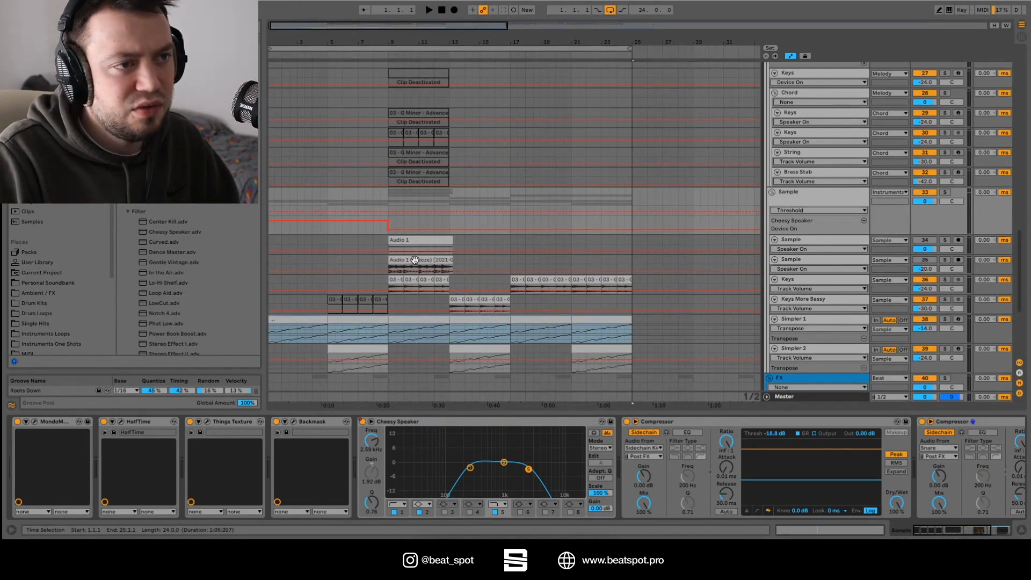
scroll(622, 443, right, 5)
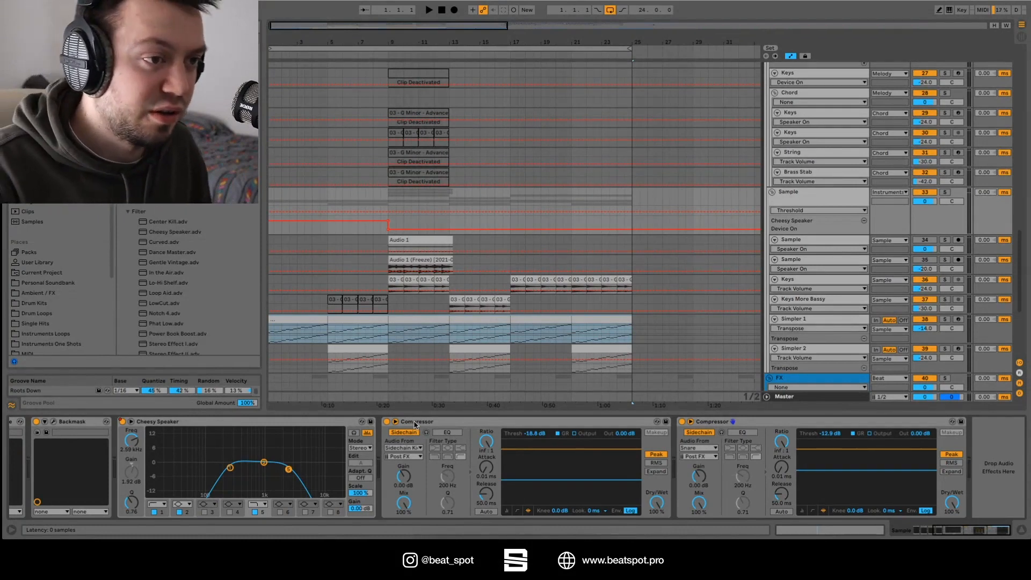
Step: Play the beat from bar 1 and collapse the Chord and Melody groups in the arrangement
click(443, 48)
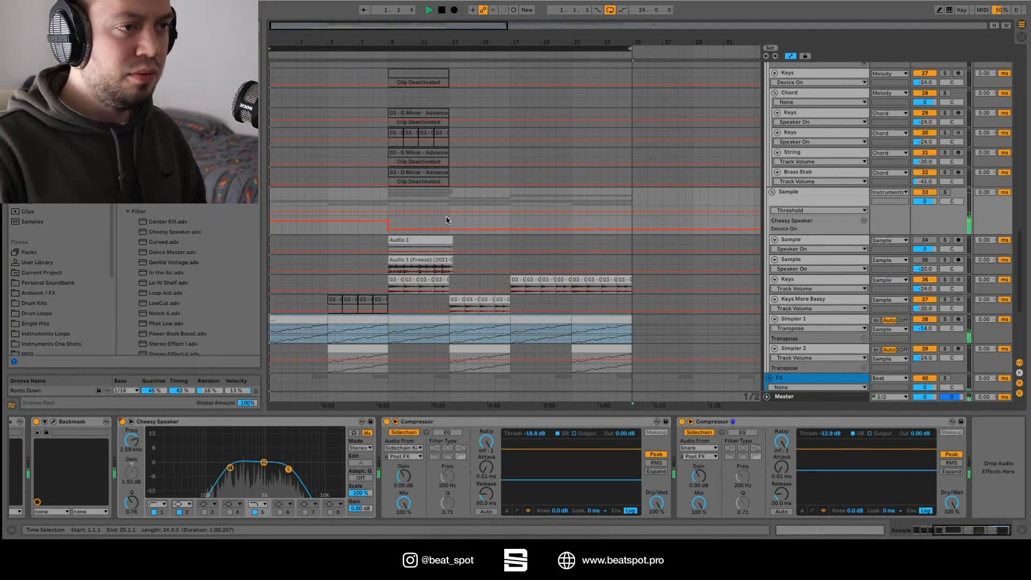
scroll(447, 219, left, 1)
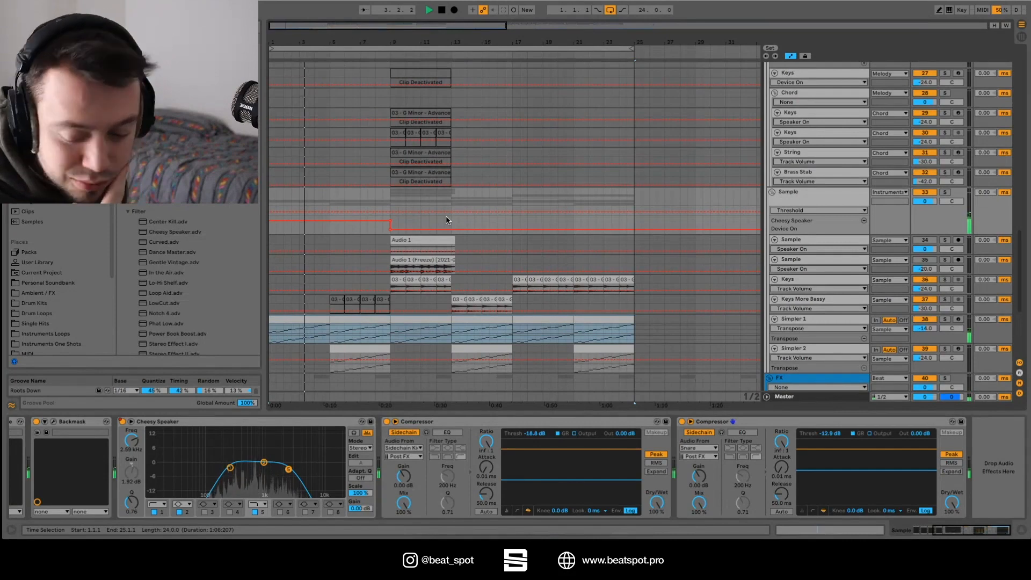
scroll(447, 220, down, 5)
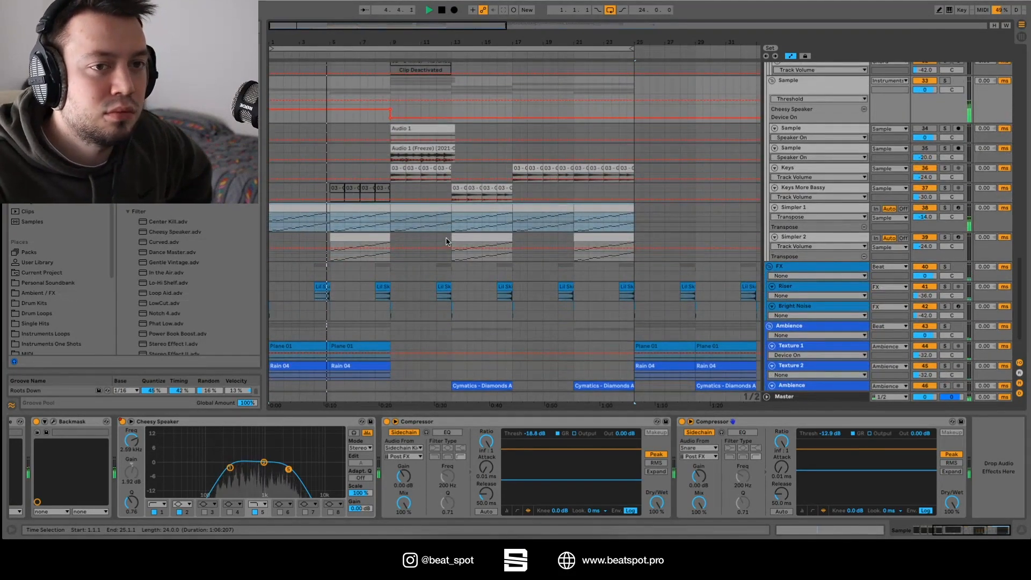
scroll(445, 242, up, 4)
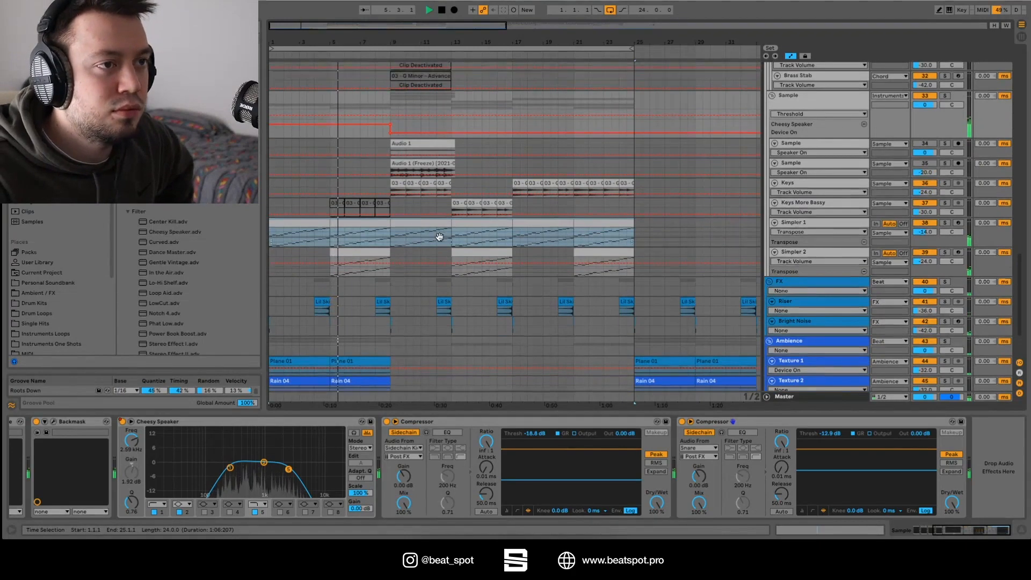
scroll(439, 237, left, 1)
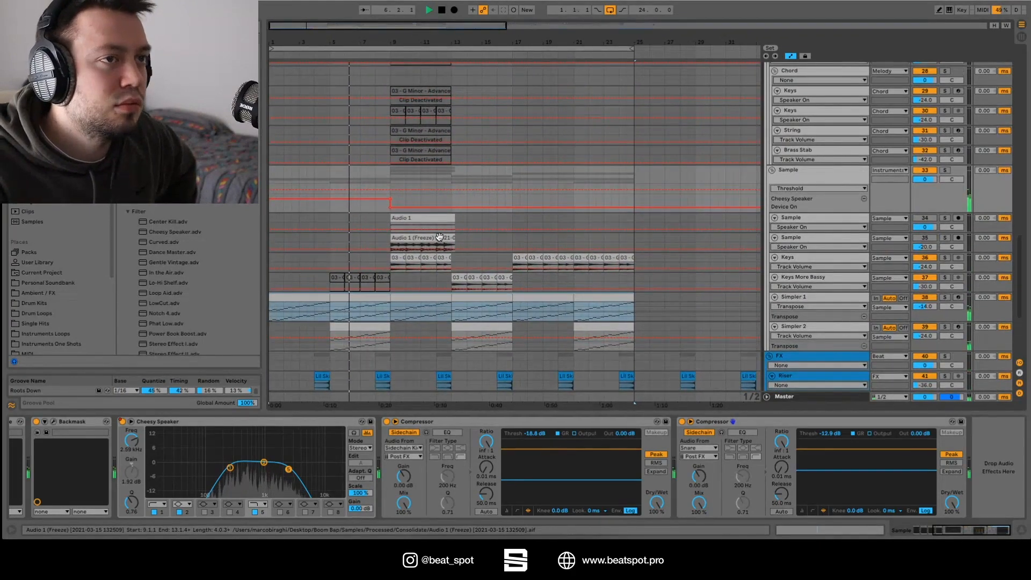
scroll(815, 123, up, 4)
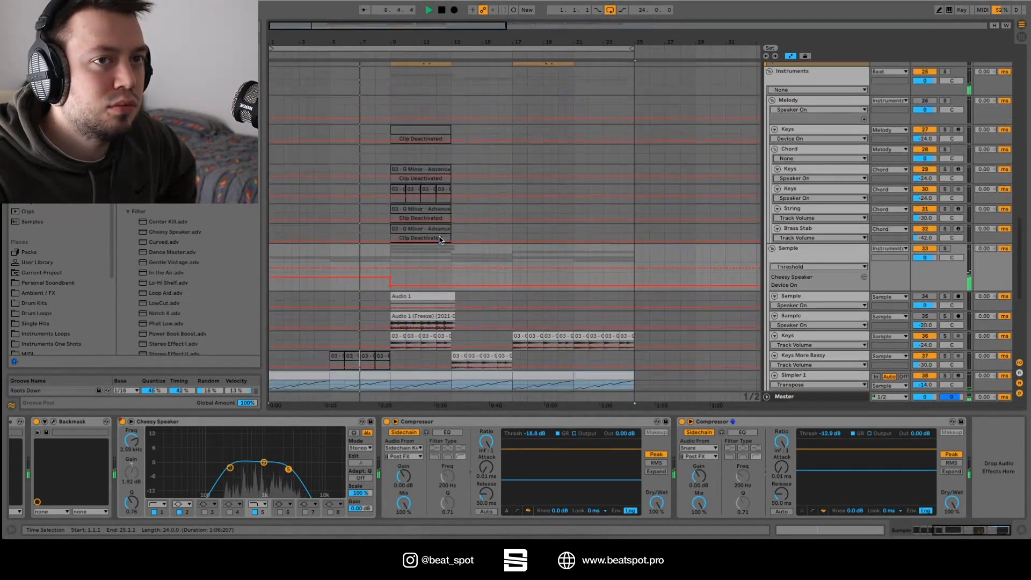
click(772, 148)
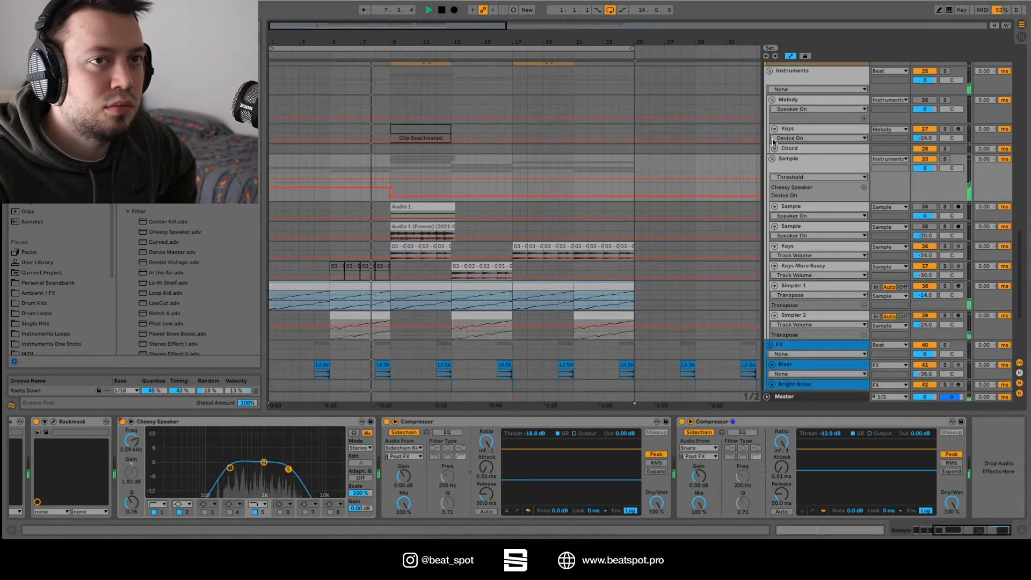
scroll(771, 144, up, 4)
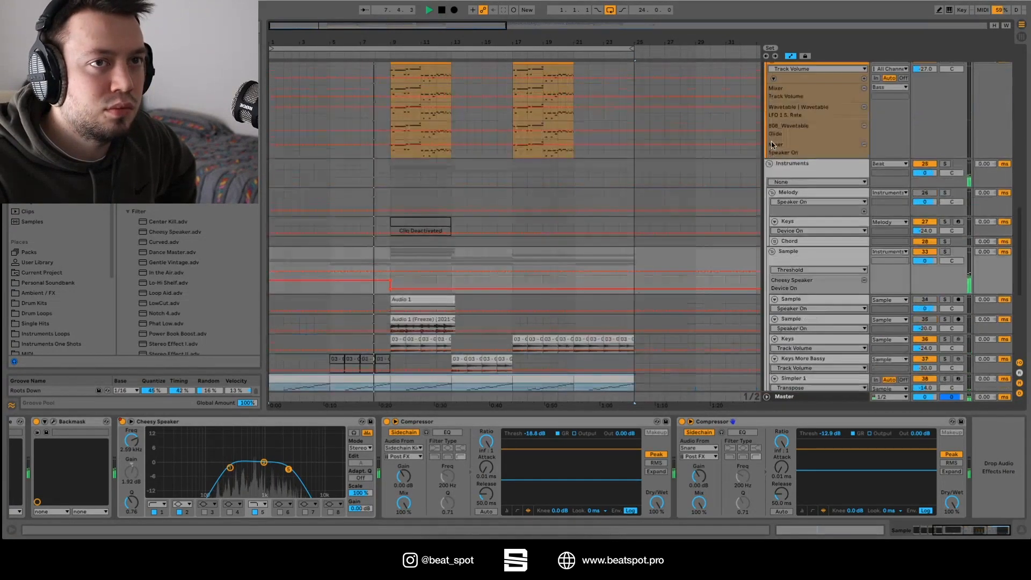
click(773, 193)
Step: Set the Razor Bass Speaker On automation to off between its two clips, from bar 13 to bar 17
scroll(660, 222, up, 5)
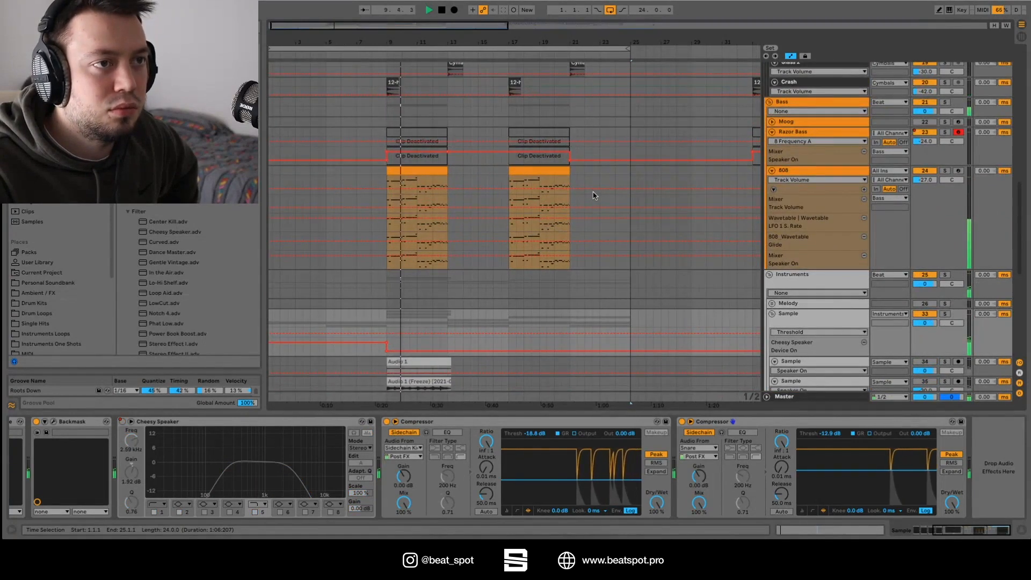
scroll(435, 185, down, 1)
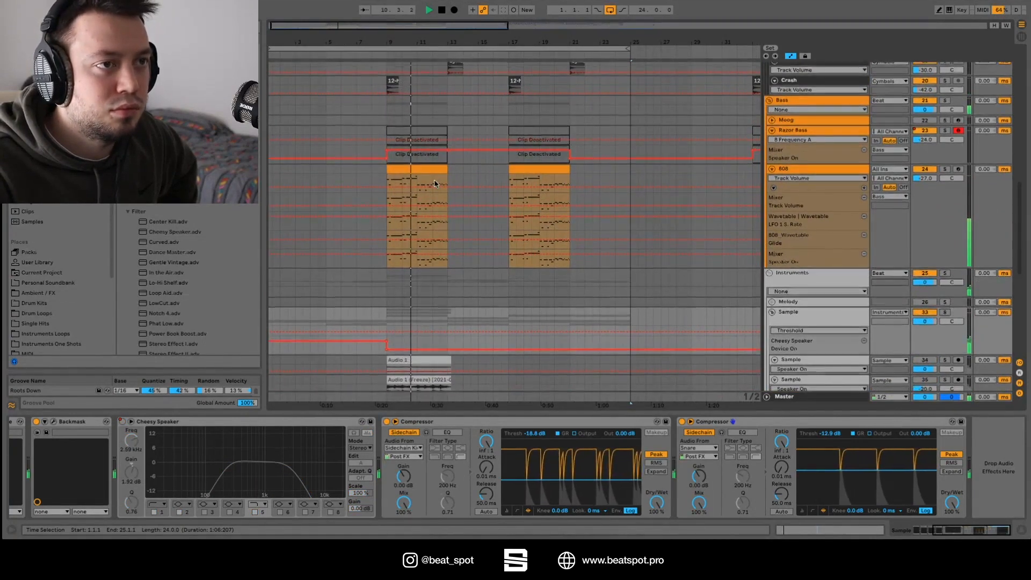
scroll(436, 184, down, 2)
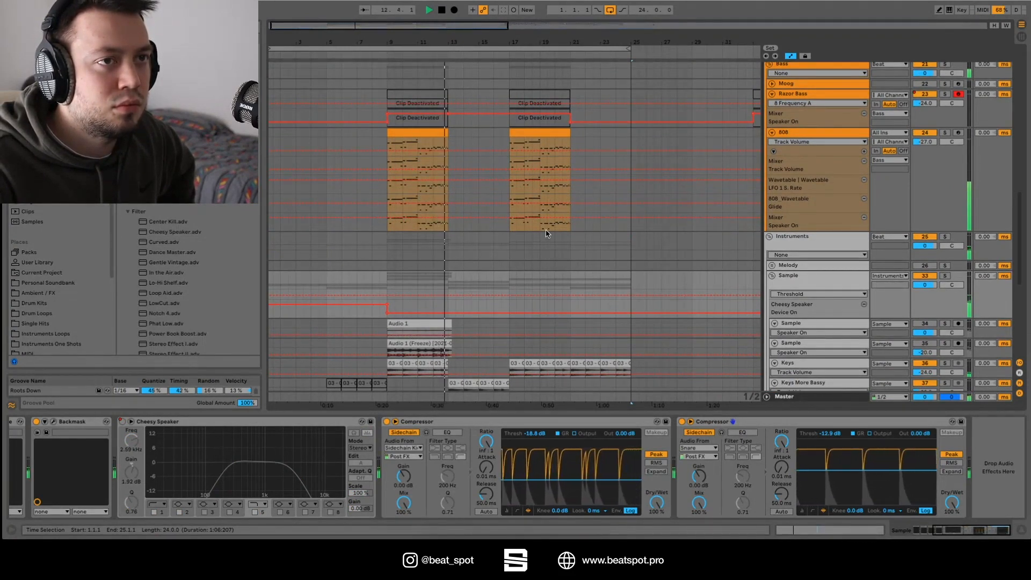
click(460, 117)
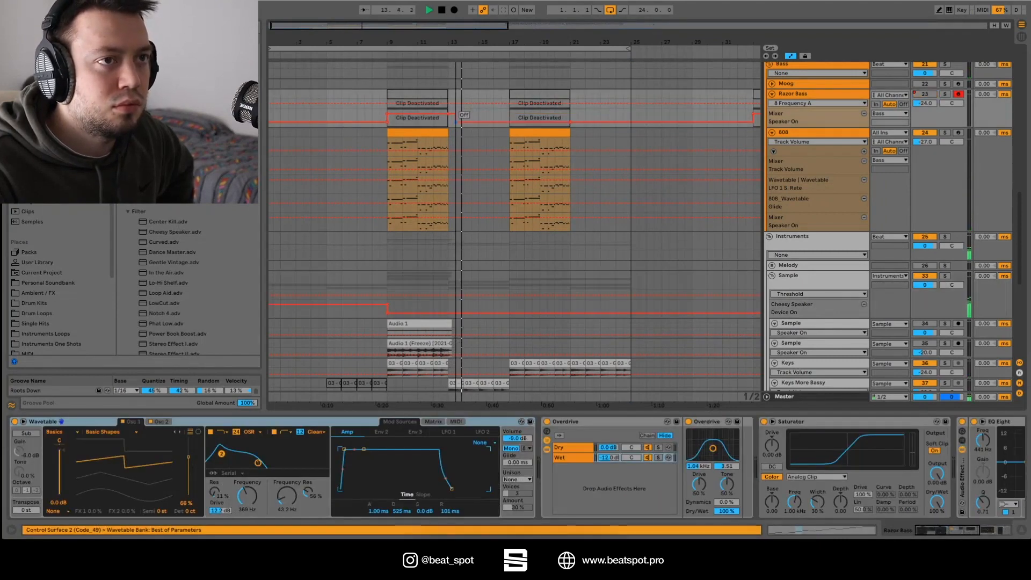
click(510, 121)
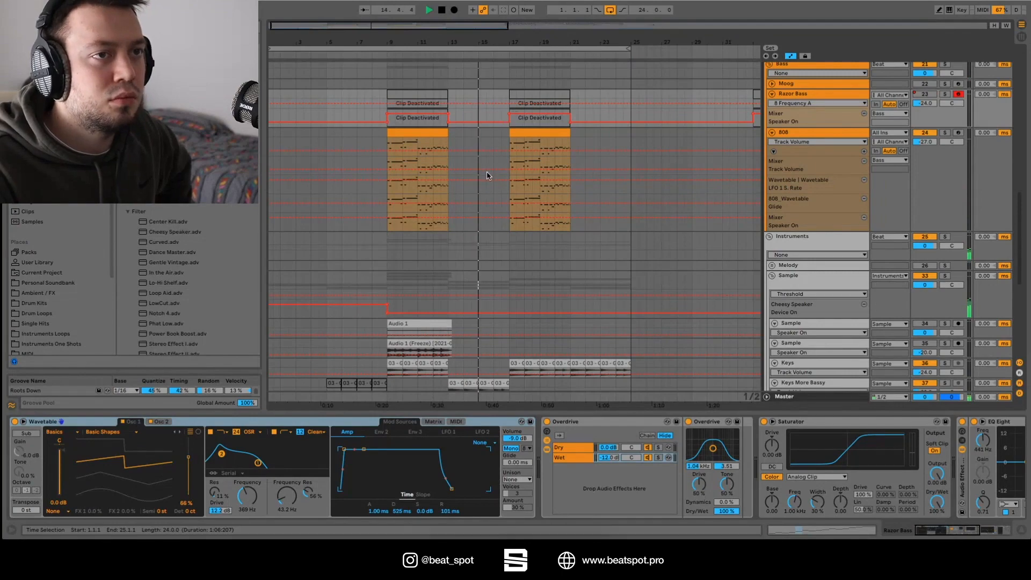
Step: Go back to the drum tracks while the beat keeps playing
scroll(487, 174, up, 10)
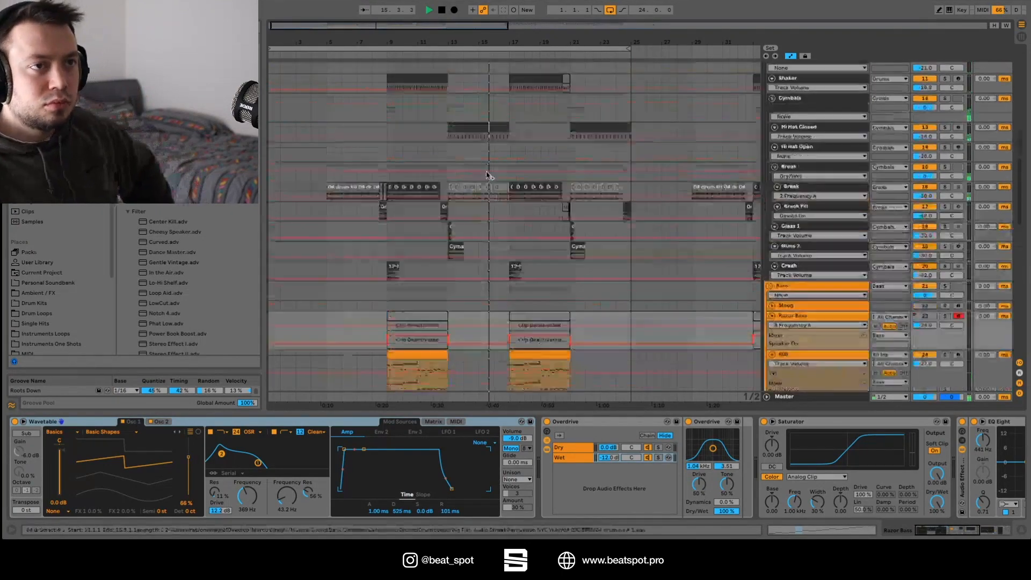
scroll(487, 175, up, 5)
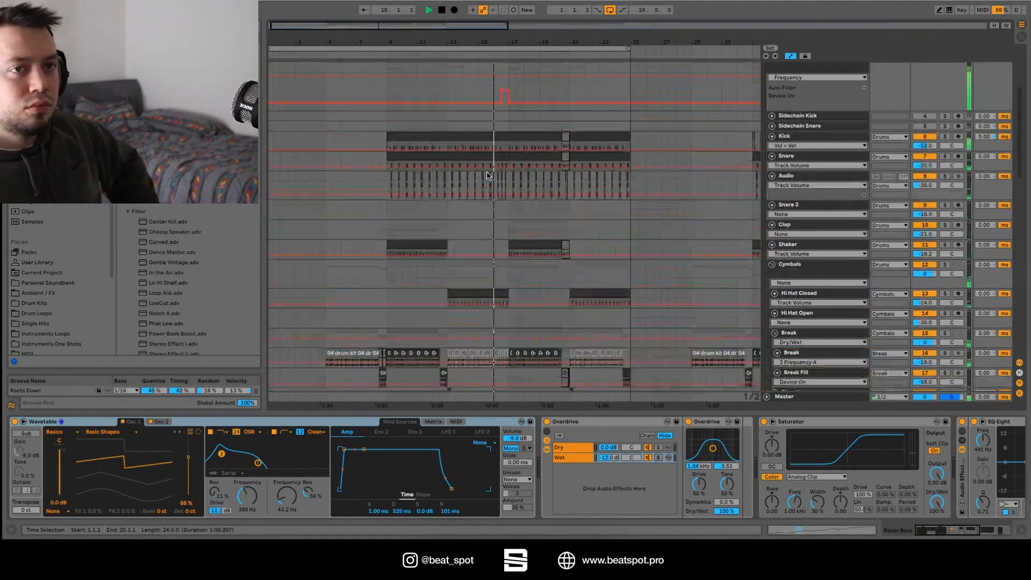
click(813, 207)
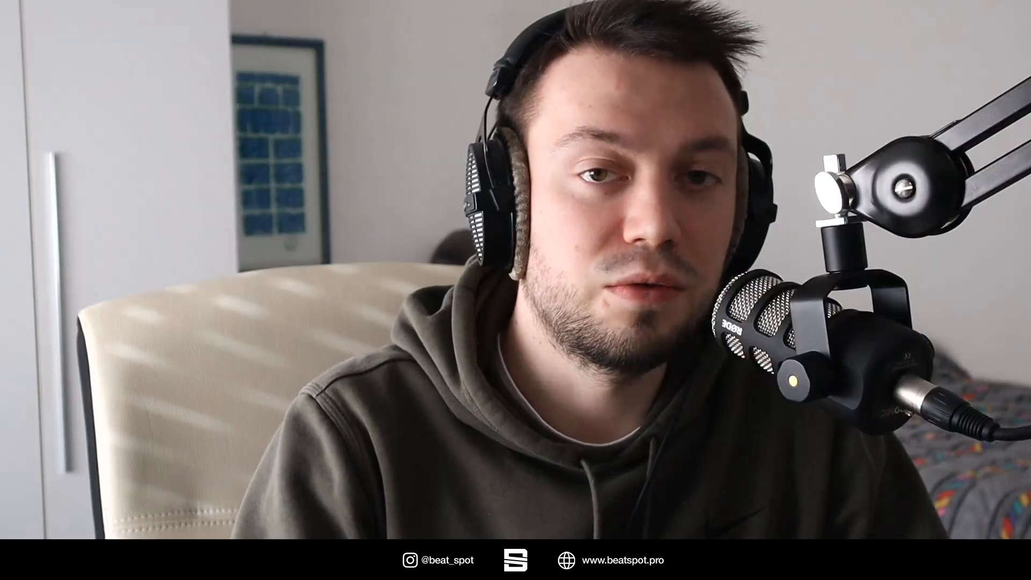